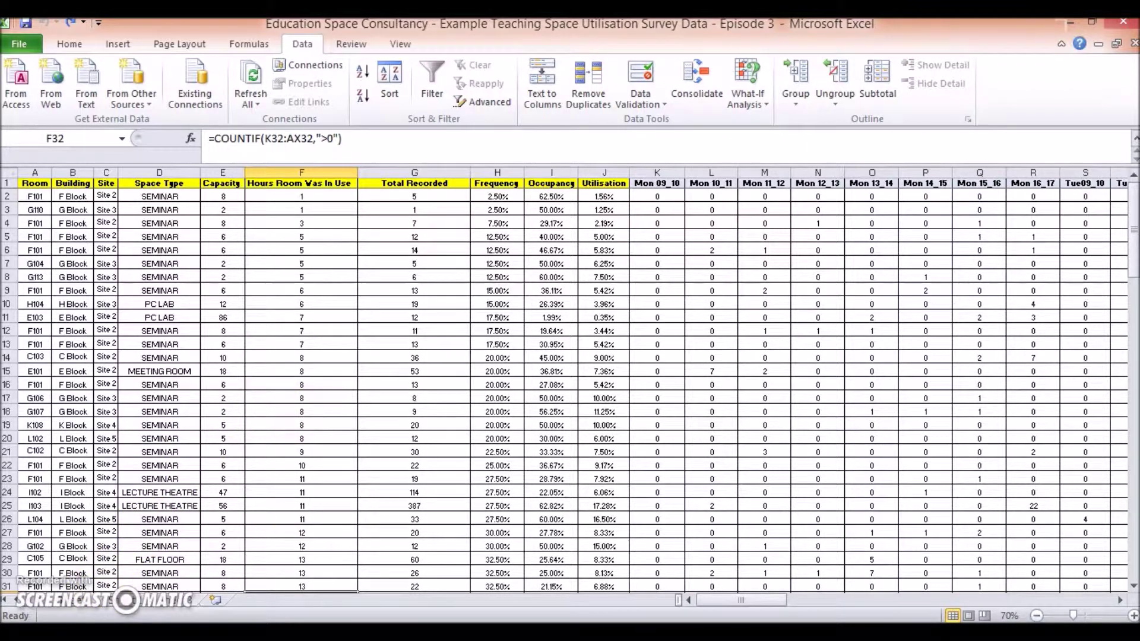
Rename the workbook's three worksheets in turn, starting with the survey data sheet.
{"action": "left_click", "coordinate": [88, 607]}
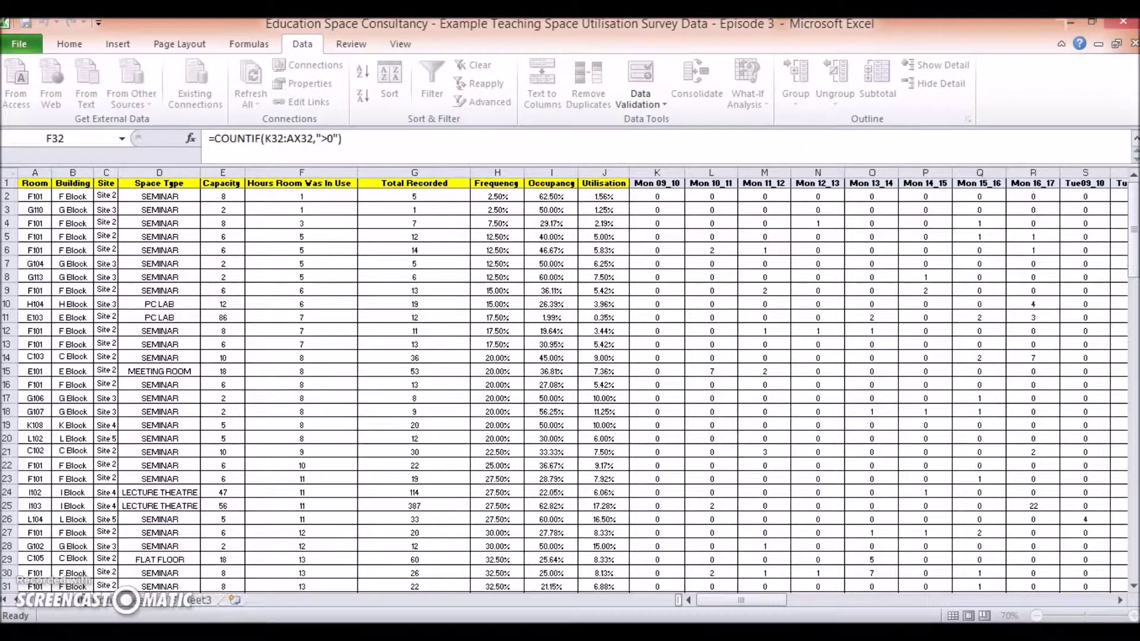
{"action": "left_click", "coordinate": [145, 607]}
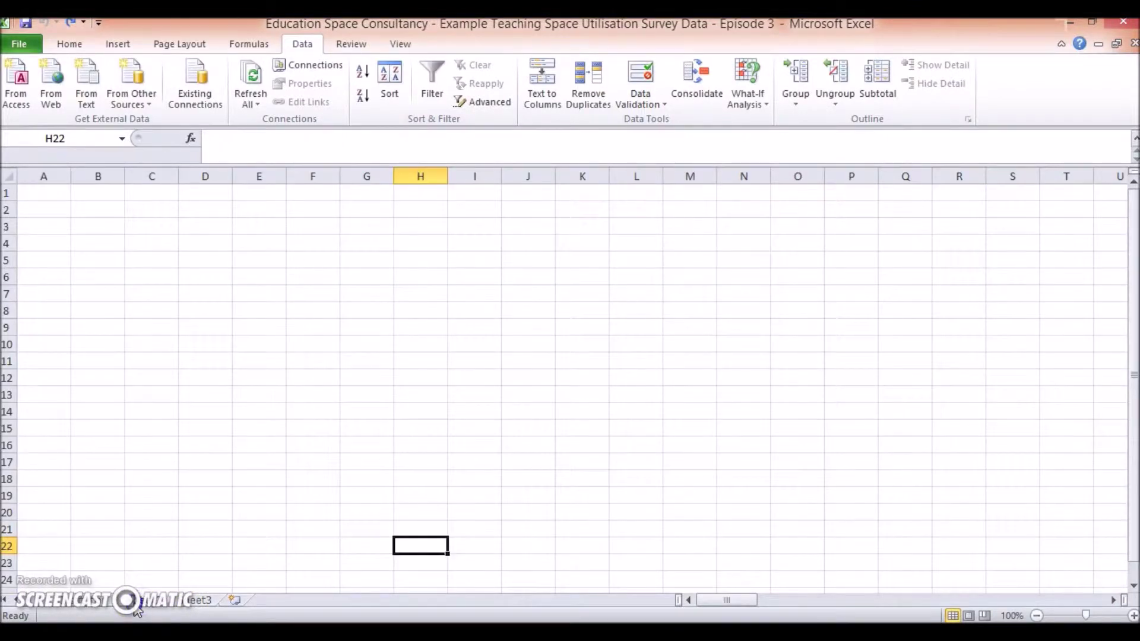
{"action": "left_click", "coordinate": [135, 607]}
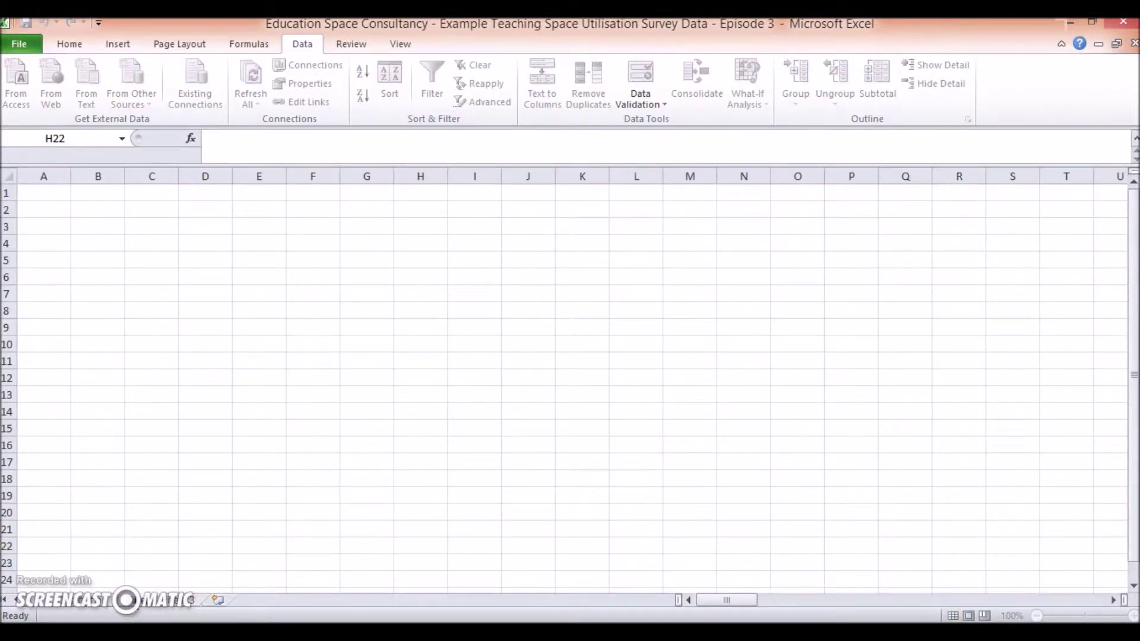
{"action": "double_click", "coordinate": [178, 598]}
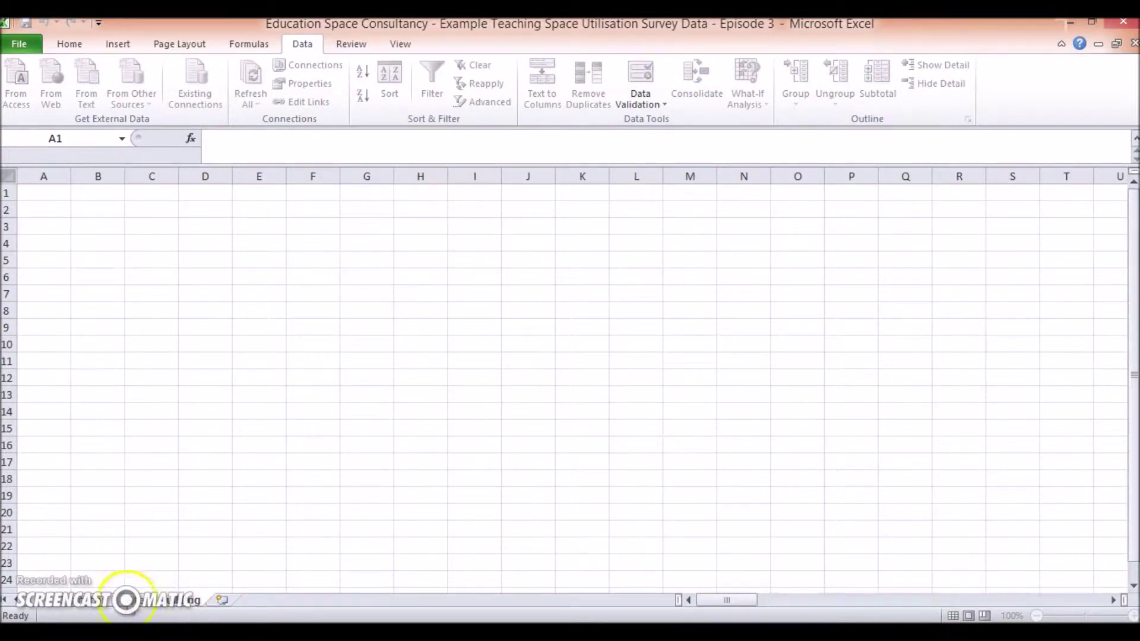
Copy the entire survey data worksheet and paste it at cell A1 of both the second and third worksheets.
{"action": "left_click", "coordinate": [94, 608]}
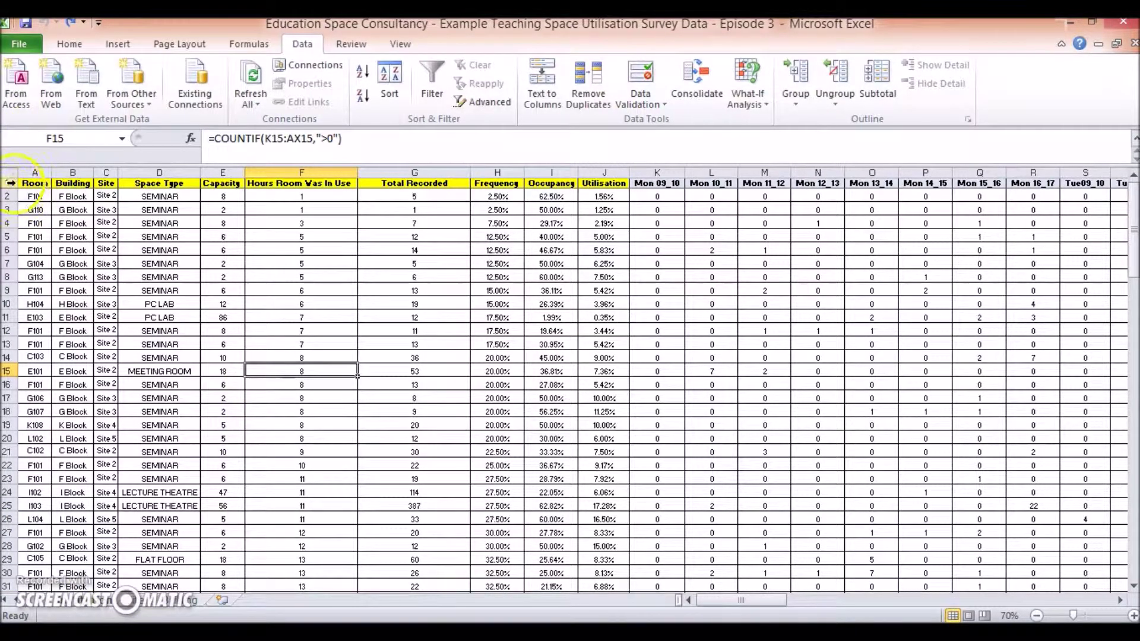
{"action": "left_click_drag", "start_coordinate": [10, 182], "coordinate": [149, 586]}
{"action": "left_click", "coordinate": [8, 171]}
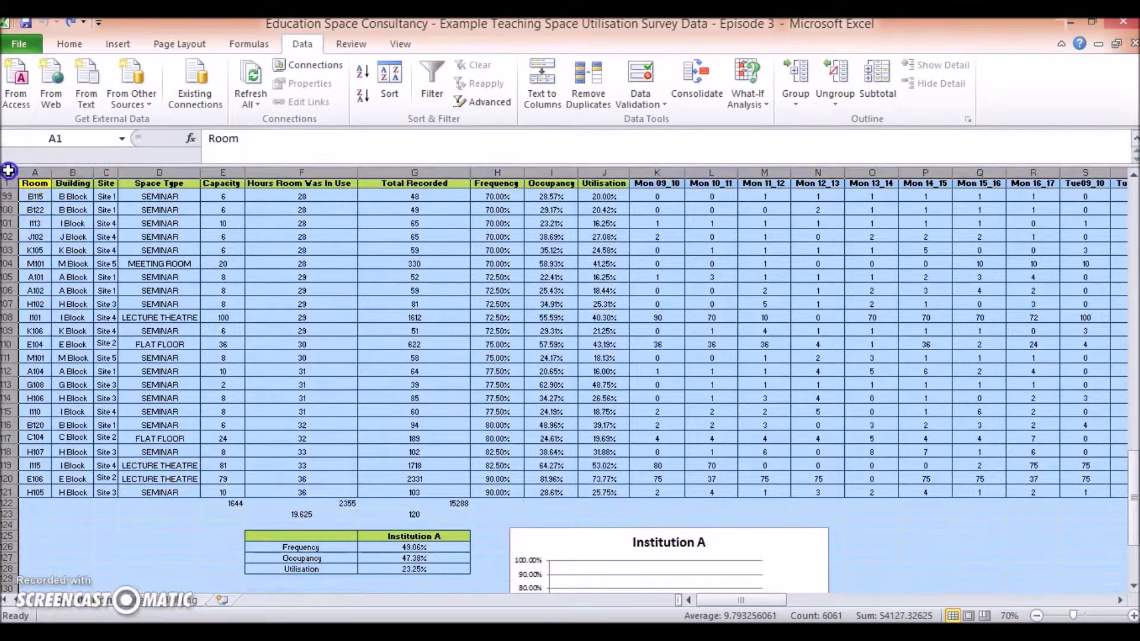
{"action": "key", "text": "ctrl+c"}
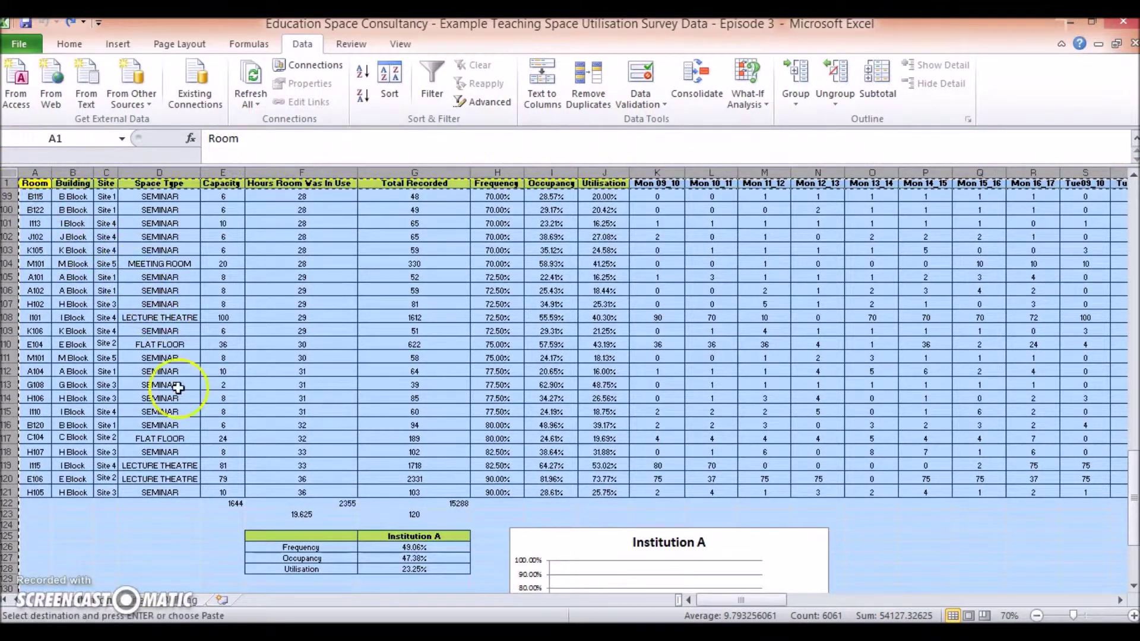
{"action": "left_click", "coordinate": [146, 600]}
{"action": "left_click", "coordinate": [55, 194]}
{"action": "key", "text": "ctrl+v"}
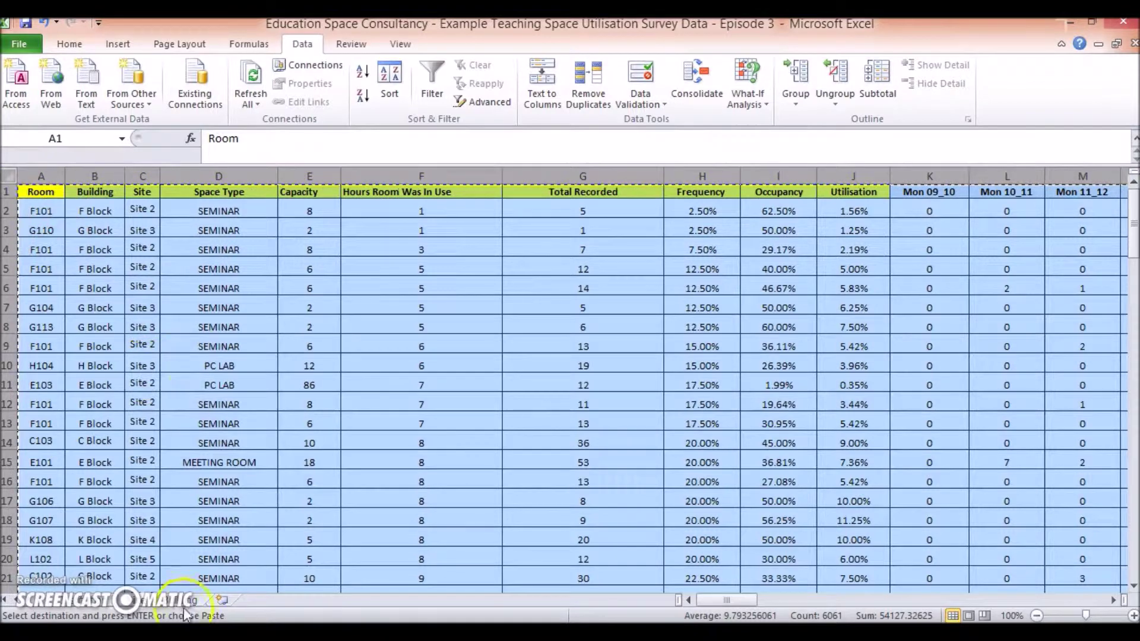
{"action": "key", "text": "ctrl+z"}
{"action": "key", "text": "ctrl+v"}
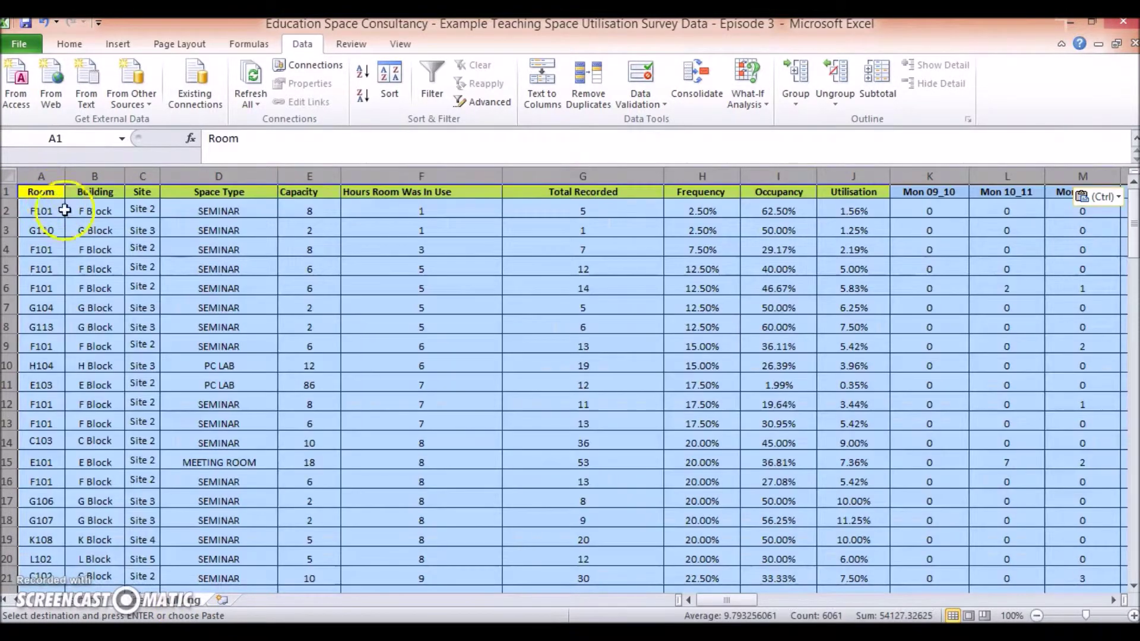
Return to the second worksheet, clear the copy selection and set the worksheet's zoom to 70%.
{"action": "left_click", "coordinate": [299, 406]}
{"action": "left_click", "coordinate": [540, 301]}
{"action": "key", "text": "Escape"}
{"action": "left_click", "coordinate": [422, 270]}
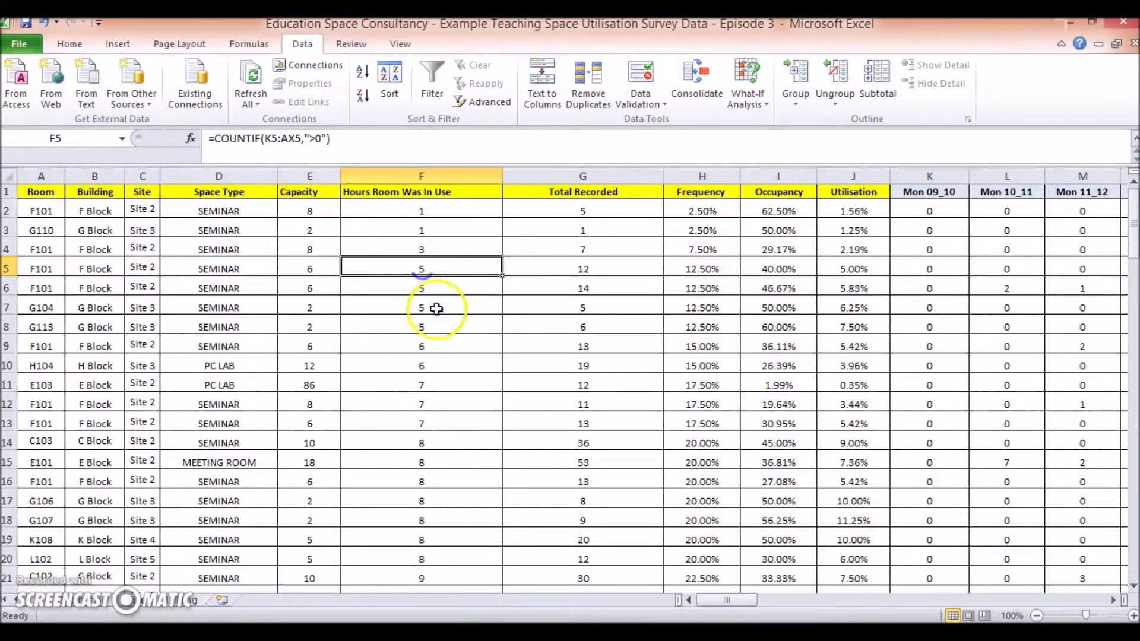
{"action": "scroll", "coordinate": [424, 345], "scroll_direction": "down", "scroll_amount": 1, "text": "ctrl"}
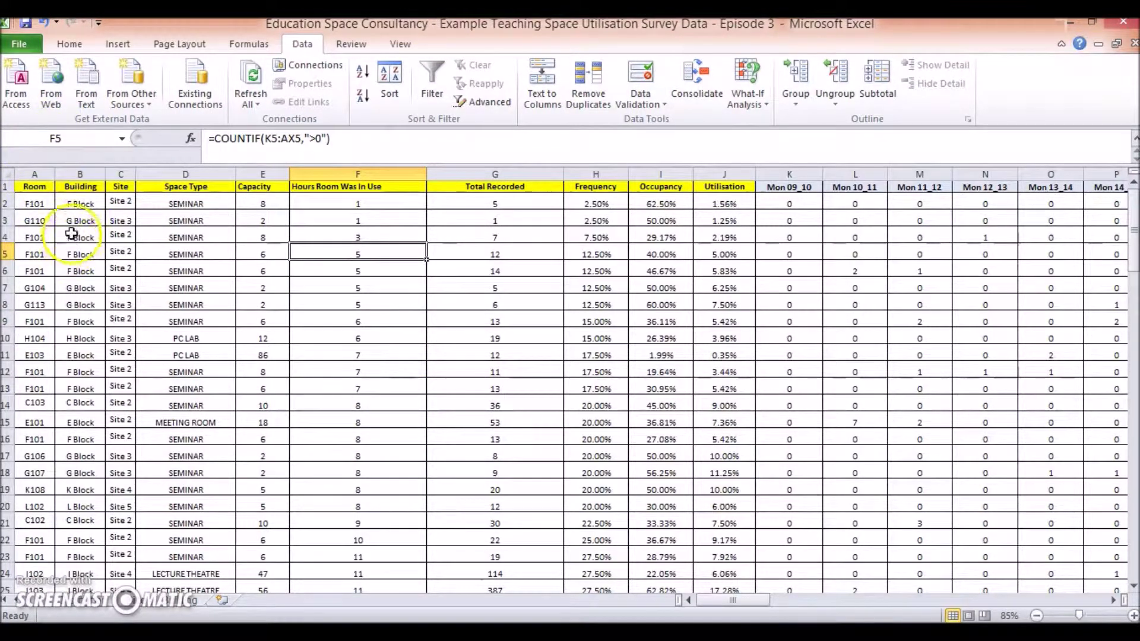
{"action": "scroll", "coordinate": [44, 247], "scroll_direction": "down", "scroll_amount": 1, "text": "ctrl"}
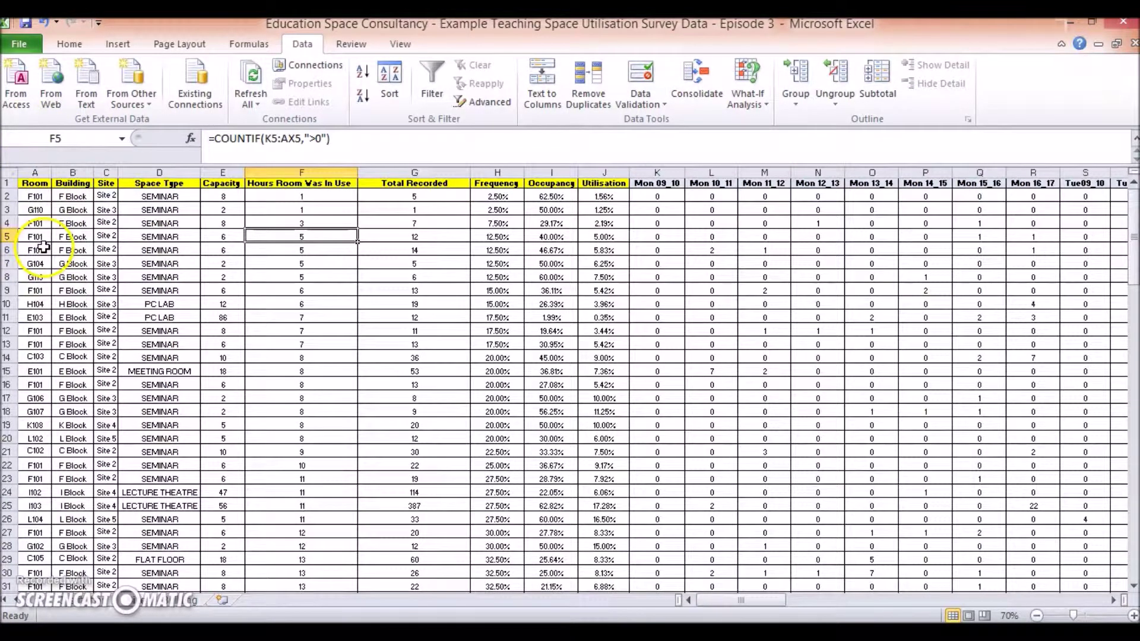
Delete the Institution A chart beside the summary table beneath the data.
{"action": "left_click_drag", "start_coordinate": [1134, 236], "coordinate": [1133, 530]}
{"action": "left_click", "coordinate": [586, 395]}
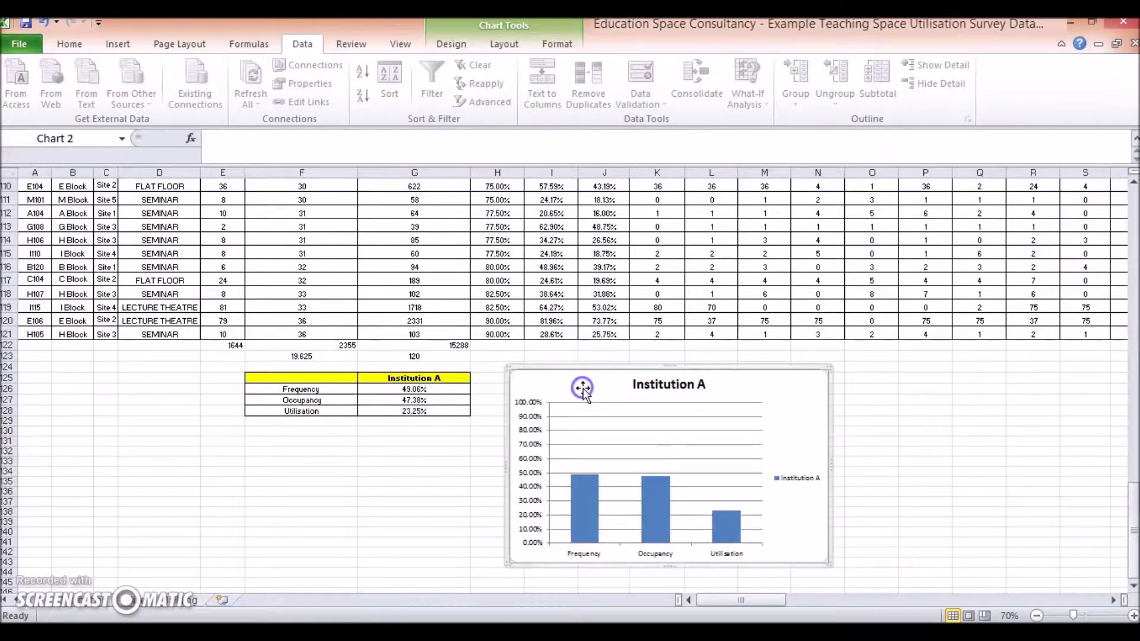
{"action": "key", "text": "Delete"}
Examine the summary rows 122 to 128, including the SUM formula in E122 and the COUNT formula in G123.
{"action": "left_click_drag", "start_coordinate": [9, 345], "coordinate": [24, 413]}
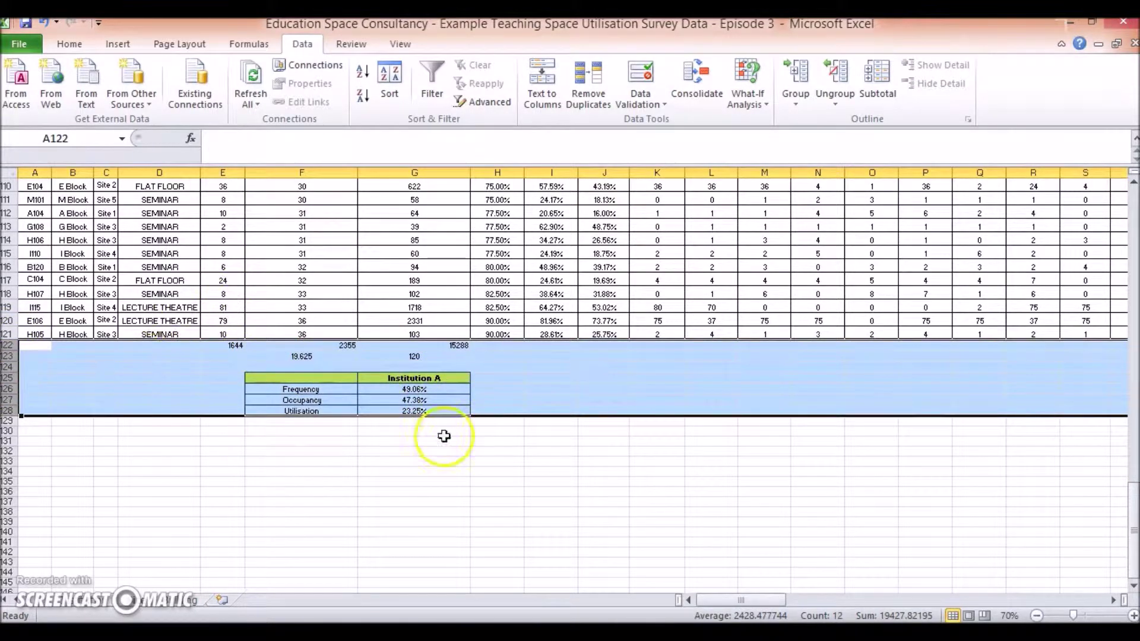
{"action": "double_click", "coordinate": [225, 345]}
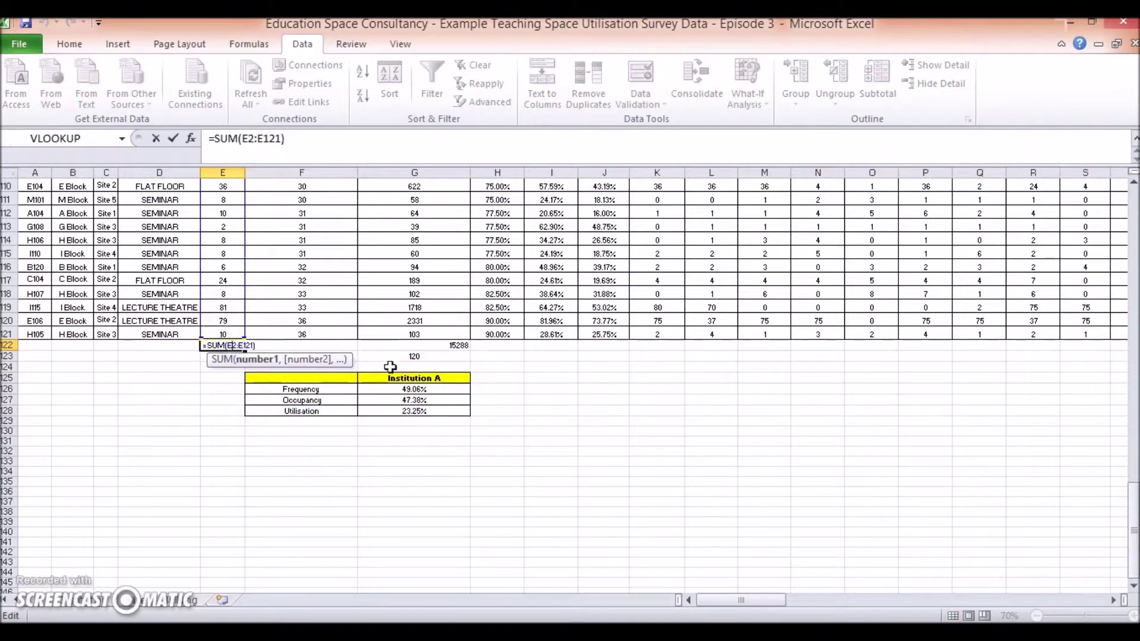
{"action": "scroll", "coordinate": [1114, 471], "scroll_direction": "up", "scroll_amount": 10}
{"action": "scroll", "coordinate": [1056, 224], "scroll_direction": "down", "scroll_amount": 10}
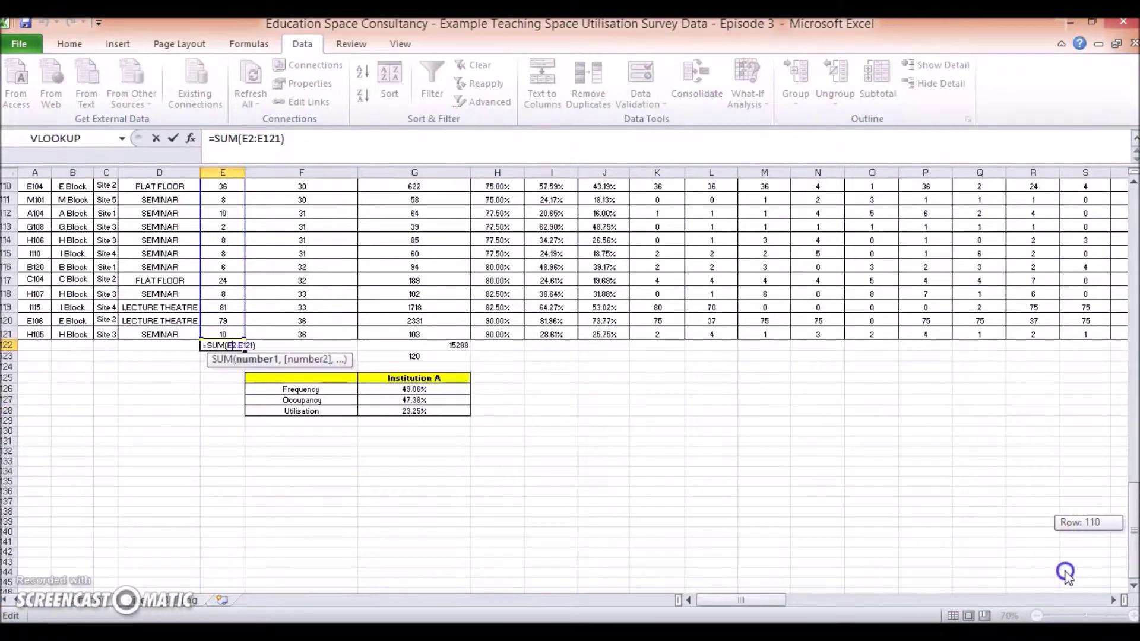
{"action": "key", "text": "ctrl+Return"}
{"action": "double_click", "coordinate": [236, 345]}
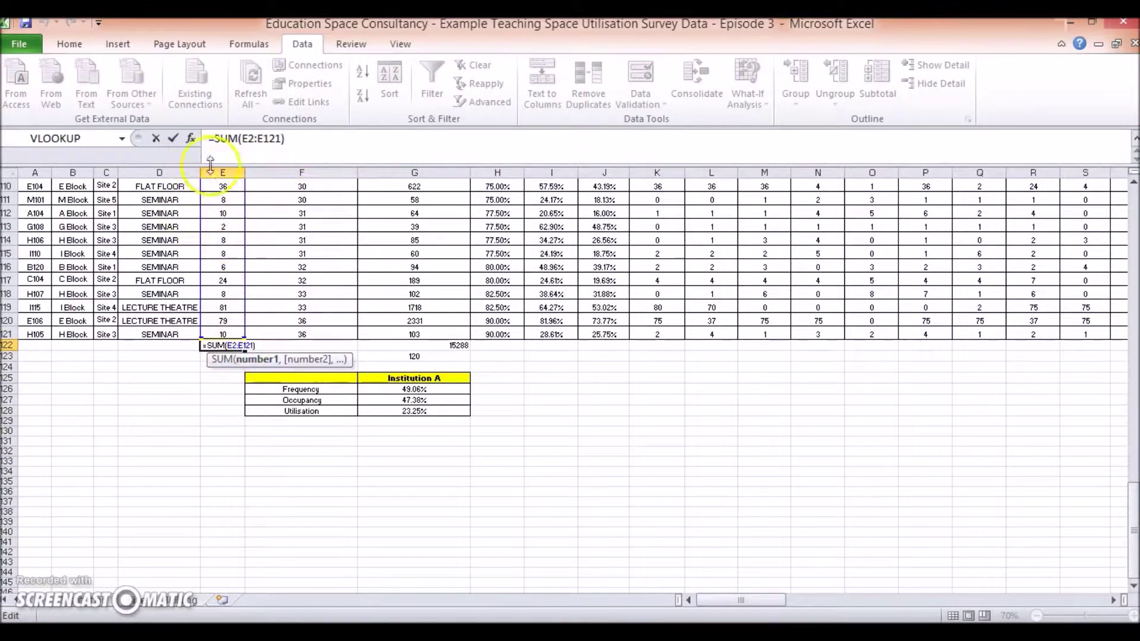
{"action": "left_click_drag", "start_coordinate": [688, 444], "coordinate": [712, 452]}
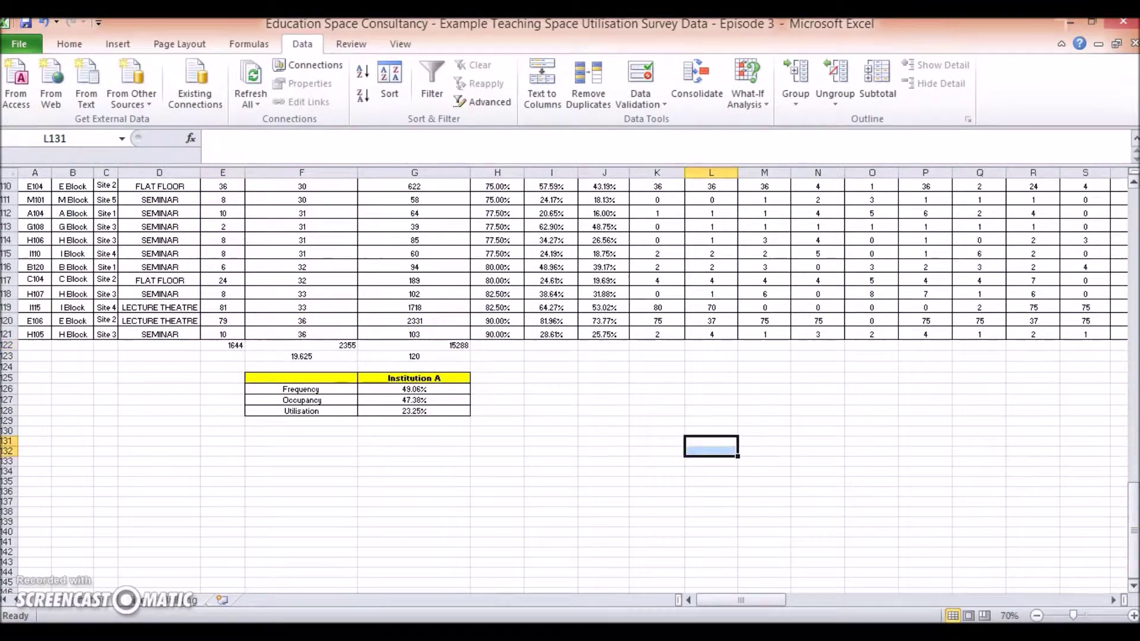
{"action": "left_click", "coordinate": [436, 356]}
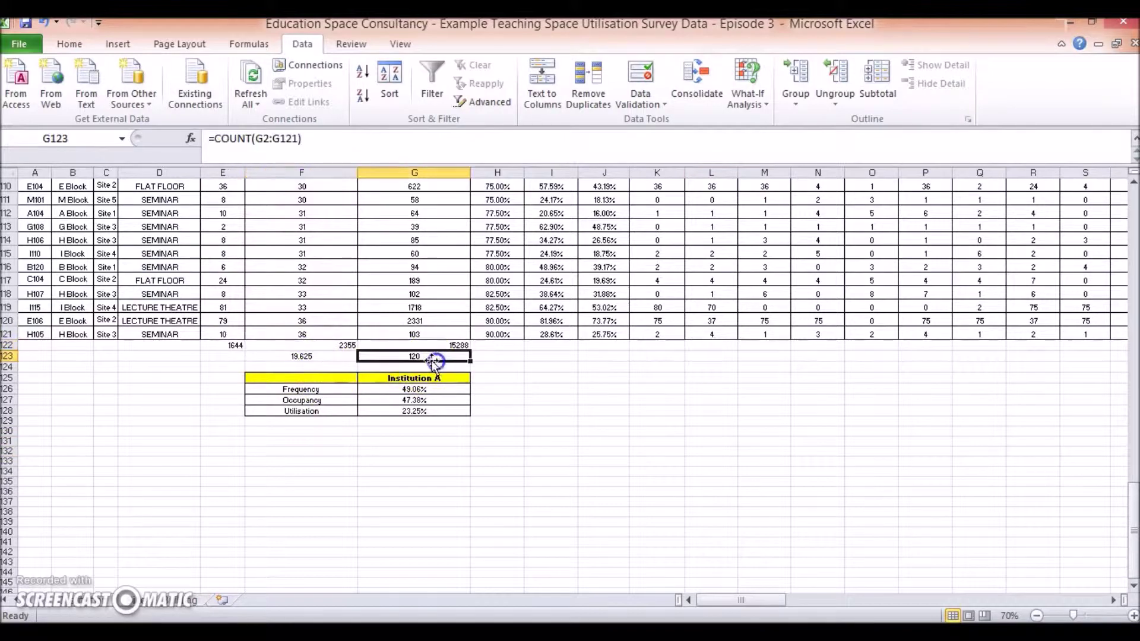
Sort rows 1 to 121 by Site on values from A to Z, treating the first row as headers.
{"action": "left_click", "coordinate": [15, 327]}
{"action": "left_click_drag", "start_coordinate": [1126, 562], "coordinate": [1104, 237]}
{"action": "left_click", "coordinate": [426, 107]}
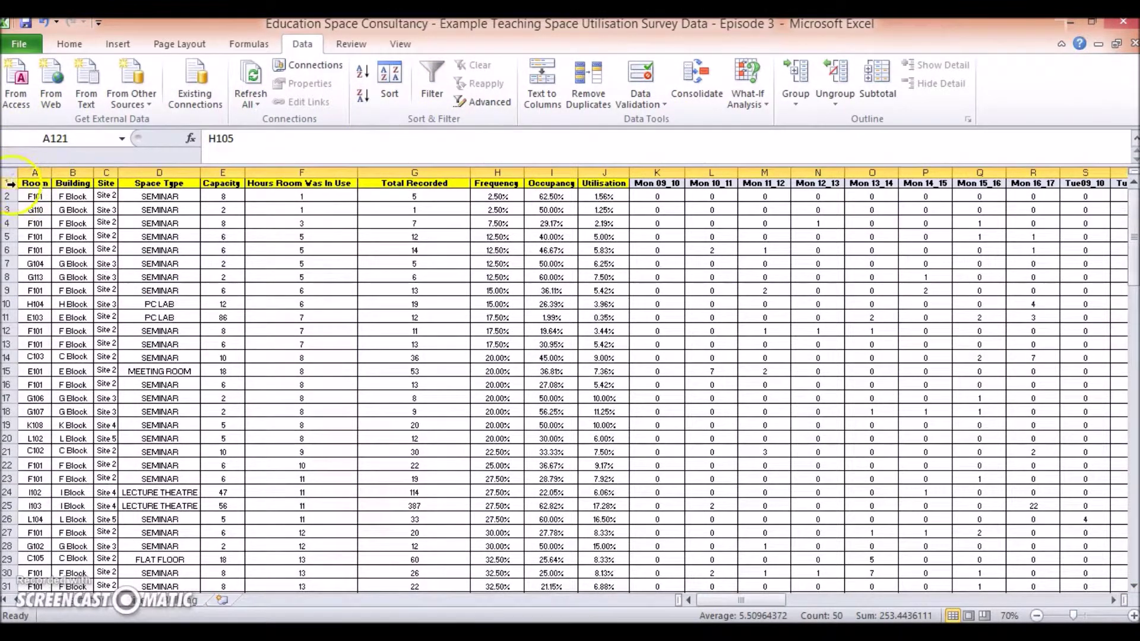
{"action": "left_click", "coordinate": [10, 175]}
{"action": "left_click", "coordinate": [438, 125]}
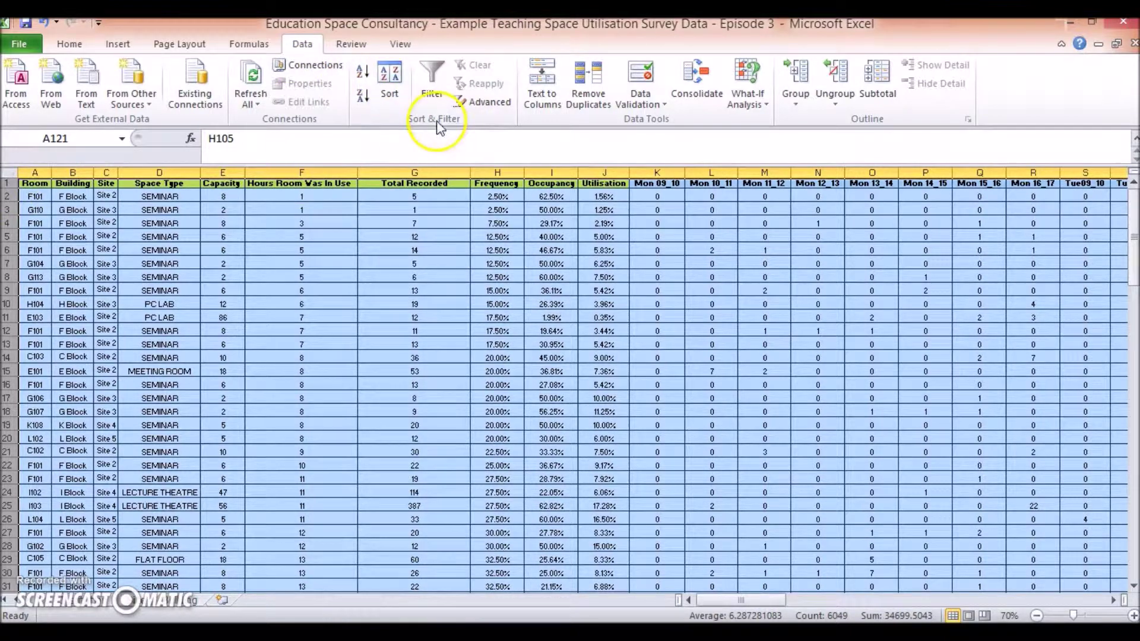
{"action": "left_click", "coordinate": [389, 80]}
{"action": "left_click", "coordinate": [268, 411]}
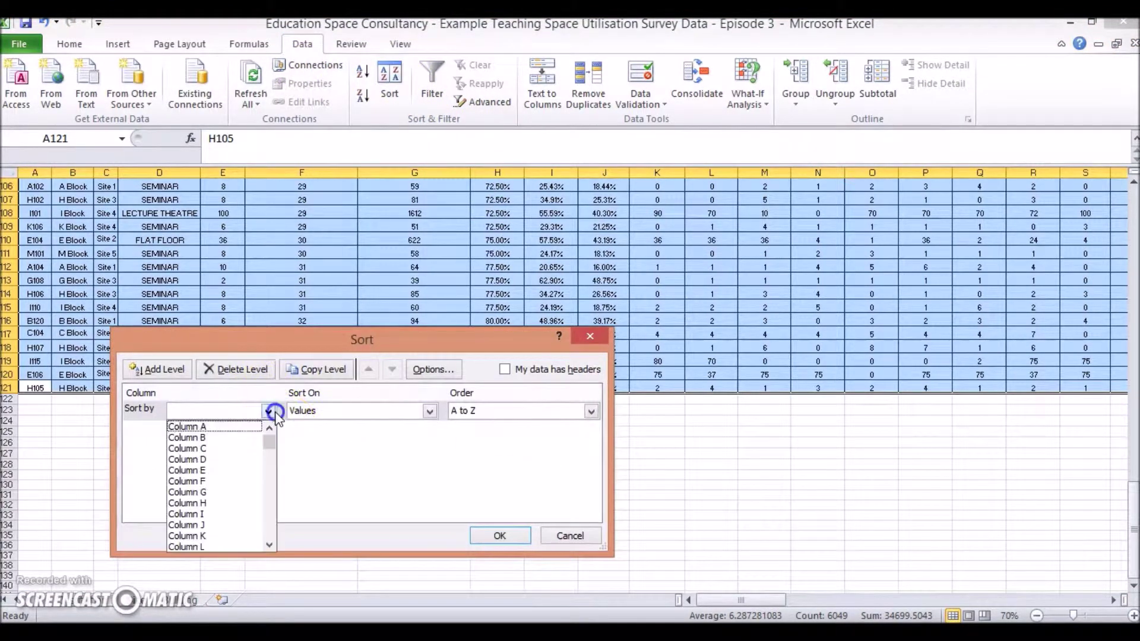
{"action": "left_click", "coordinate": [504, 369]}
{"action": "left_click", "coordinate": [268, 411]}
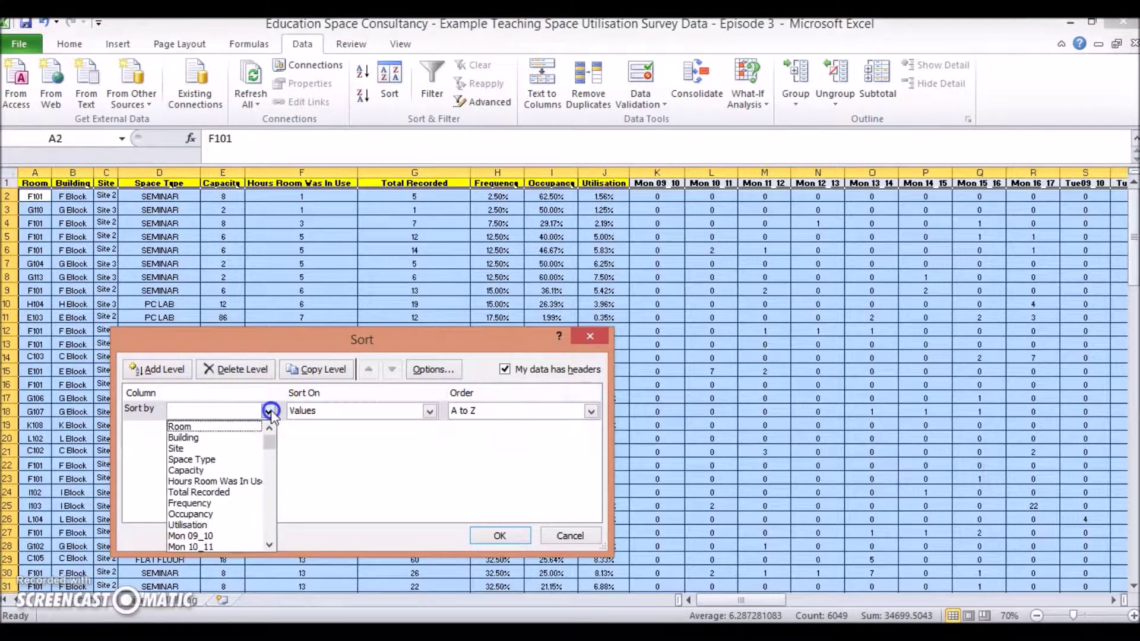
{"action": "left_click", "coordinate": [217, 449]}
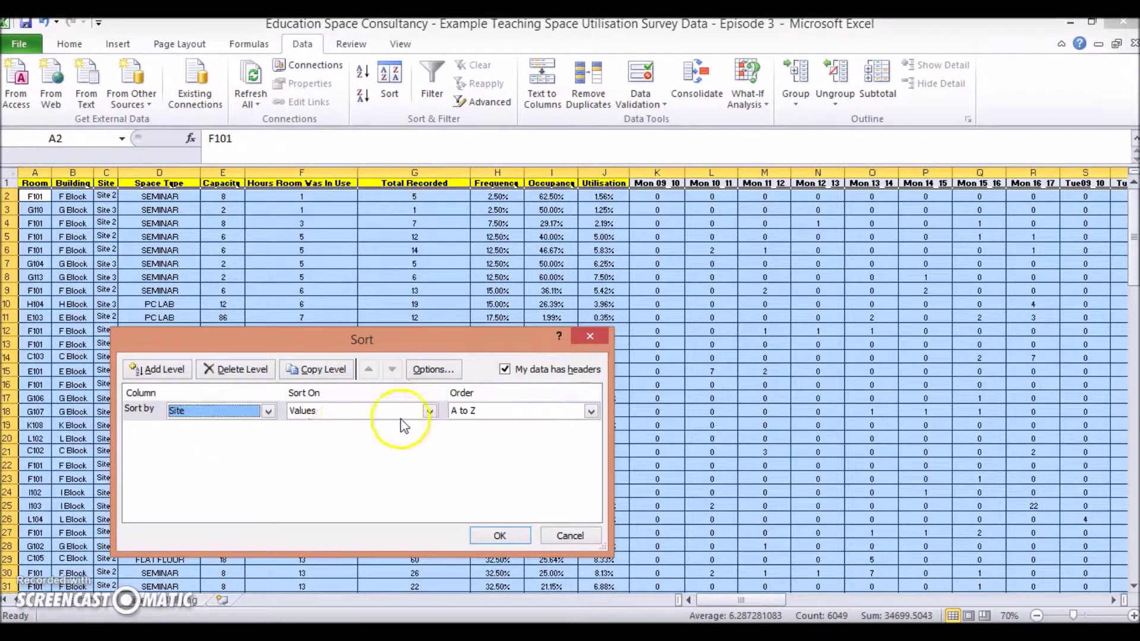
{"action": "left_click", "coordinate": [500, 536]}
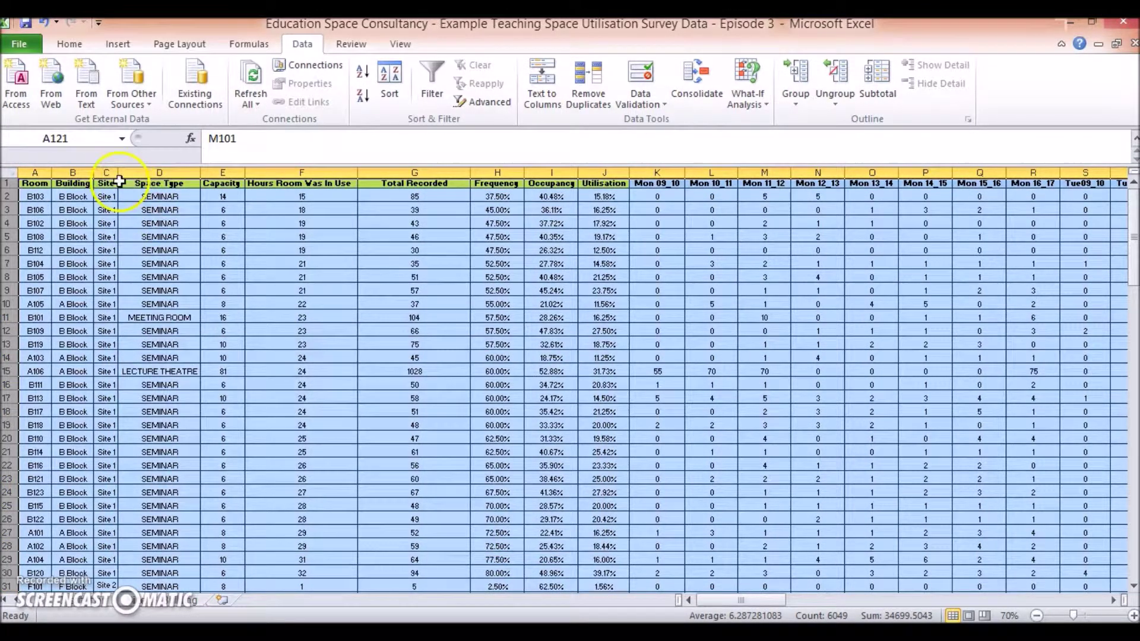
Copy summary rows 122 to 128 and insert the copied cells at row 31, between the Site 1 and Site 2 records.
{"action": "scroll", "coordinate": [120, 292], "scroll_direction": "down", "scroll_amount": 20}
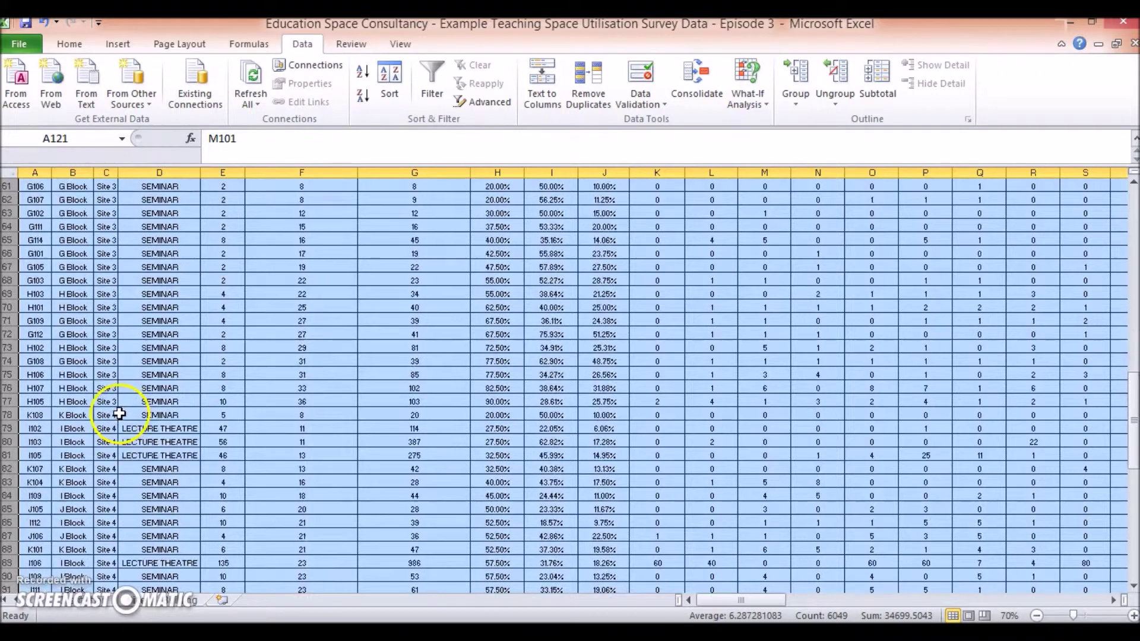
{"action": "scroll", "coordinate": [116, 415], "scroll_direction": "down", "scroll_amount": 10}
{"action": "left_click", "coordinate": [131, 361]}
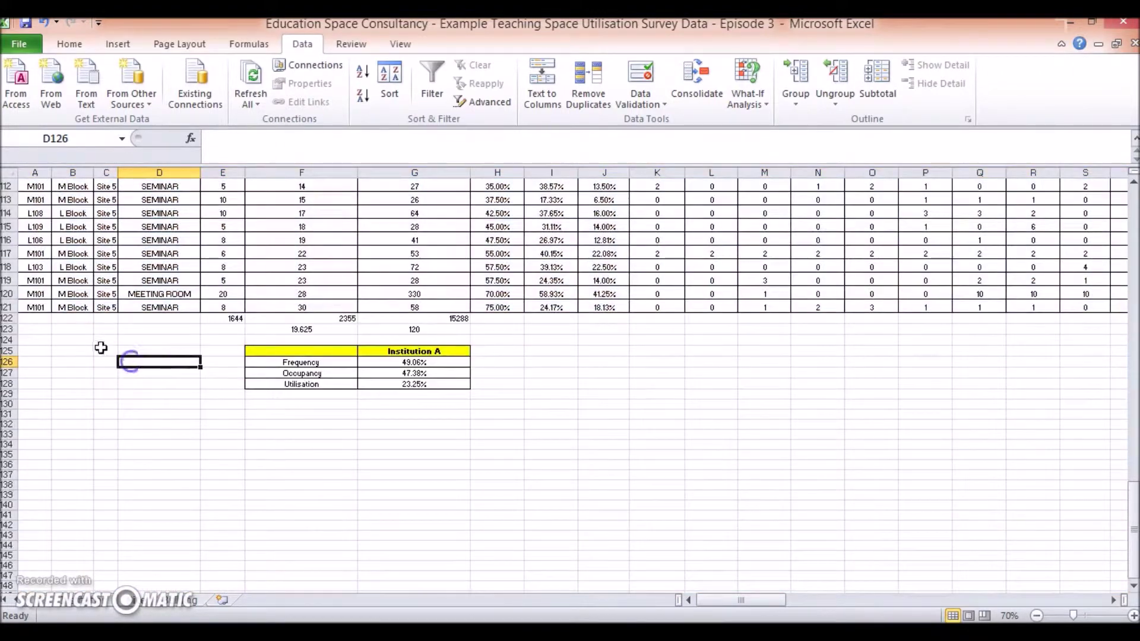
{"action": "left_click_drag", "start_coordinate": [8, 318], "coordinate": [30, 380]}
{"action": "key", "text": "ctrl+c"}
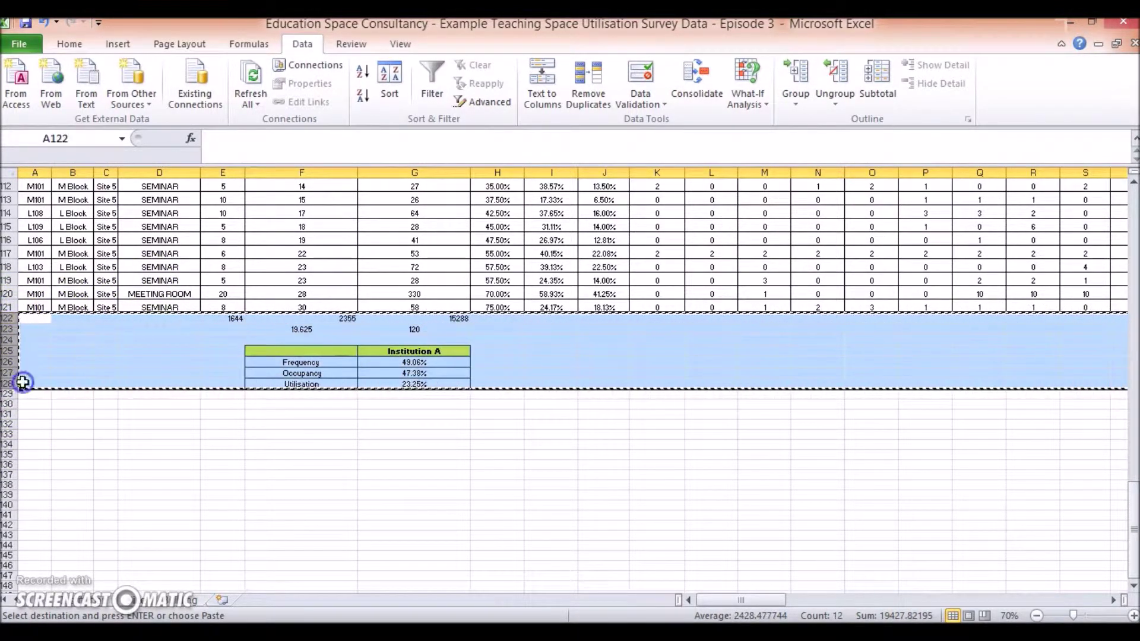
{"action": "left_click_drag", "start_coordinate": [1133, 531], "coordinate": [1132, 237]}
{"action": "scroll", "coordinate": [60, 283], "scroll_direction": "down", "scroll_amount": 5}
{"action": "left_click", "coordinate": [108, 375]}
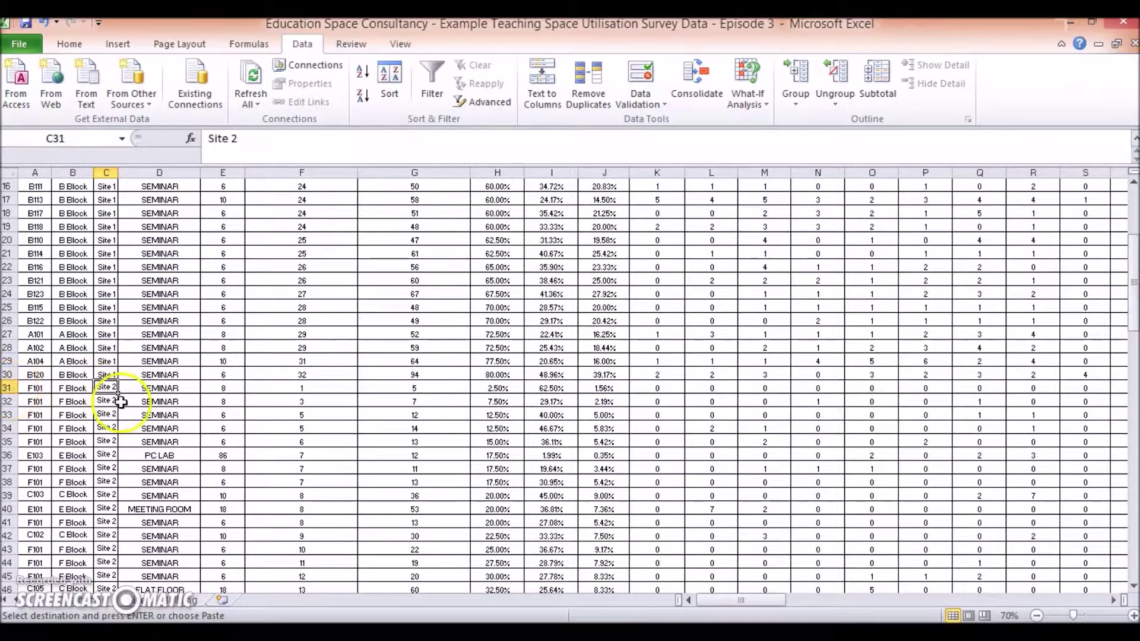
{"action": "left_click", "coordinate": [10, 387]}
{"action": "right_click", "coordinate": [11, 388]}
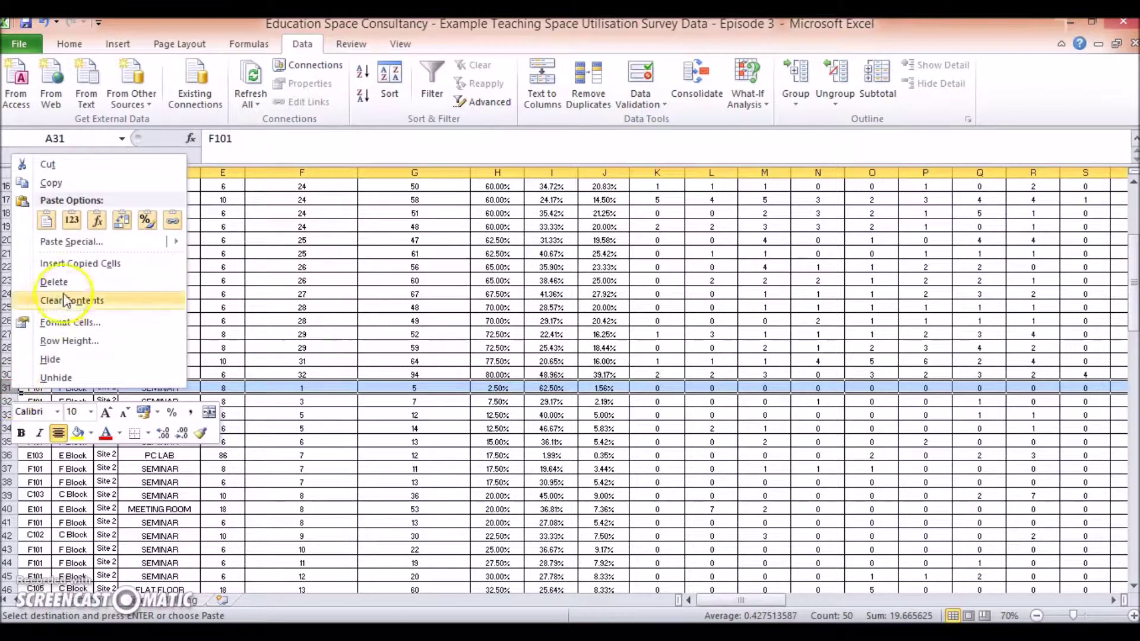
{"action": "left_click", "coordinate": [76, 264]}
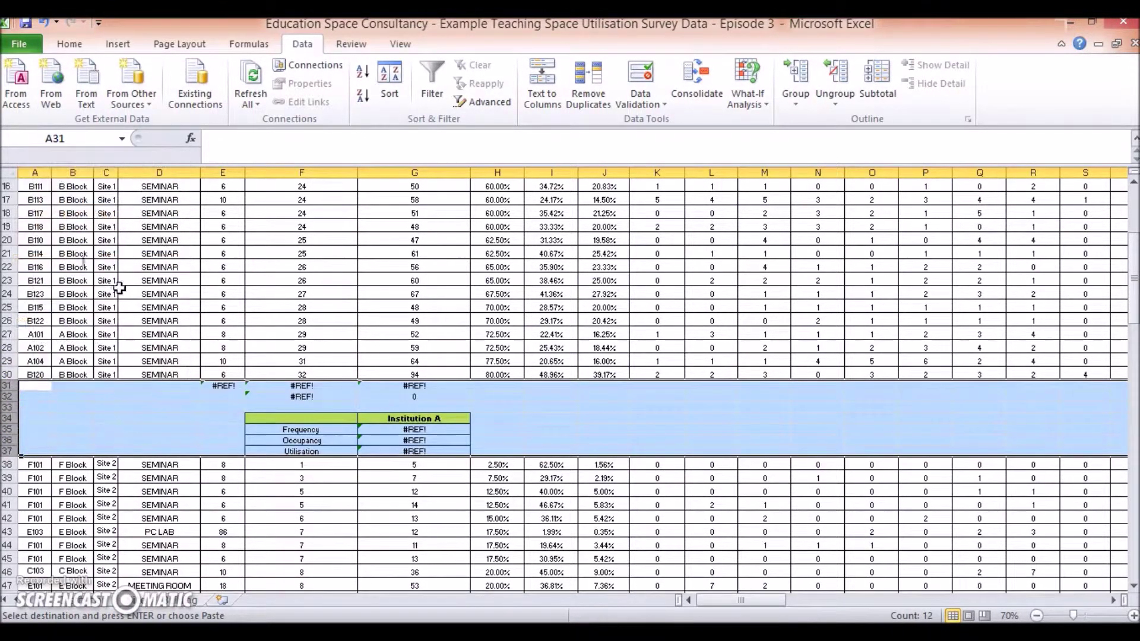
Replace the broken reference in the capacity total in E31 so the formula reads =SUM(E2:E30).
{"action": "left_click", "coordinate": [227, 387]}
{"action": "left_click_drag", "start_coordinate": [244, 144], "coordinate": [264, 143]}
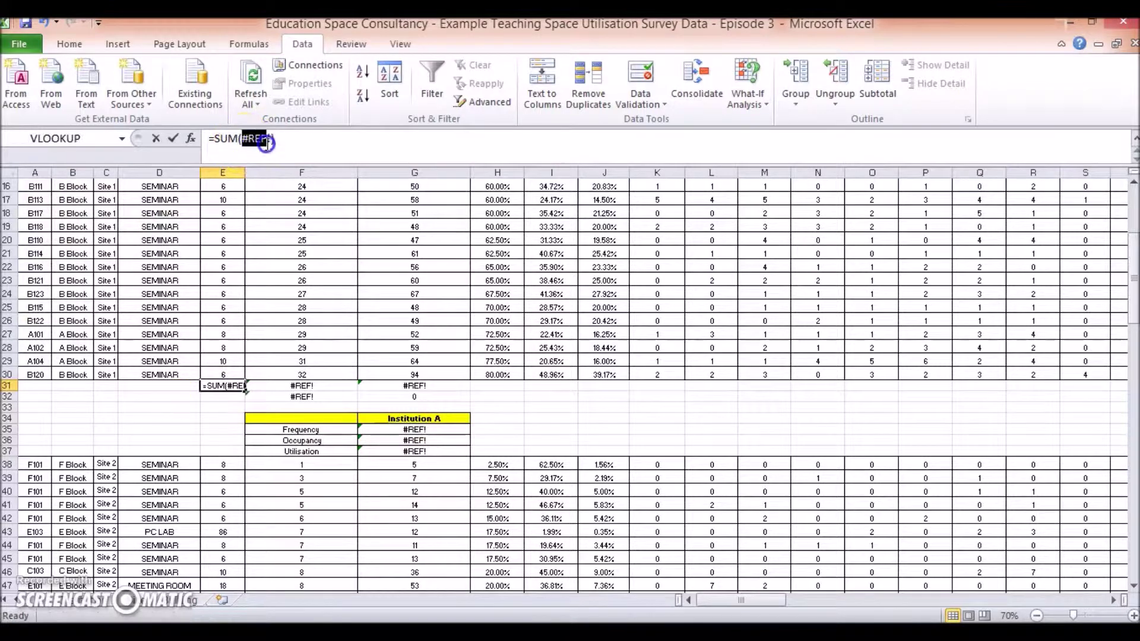
{"action": "key", "text": "BackSpace"}
{"action": "left_click_drag", "start_coordinate": [221, 374], "coordinate": [223, 200]}
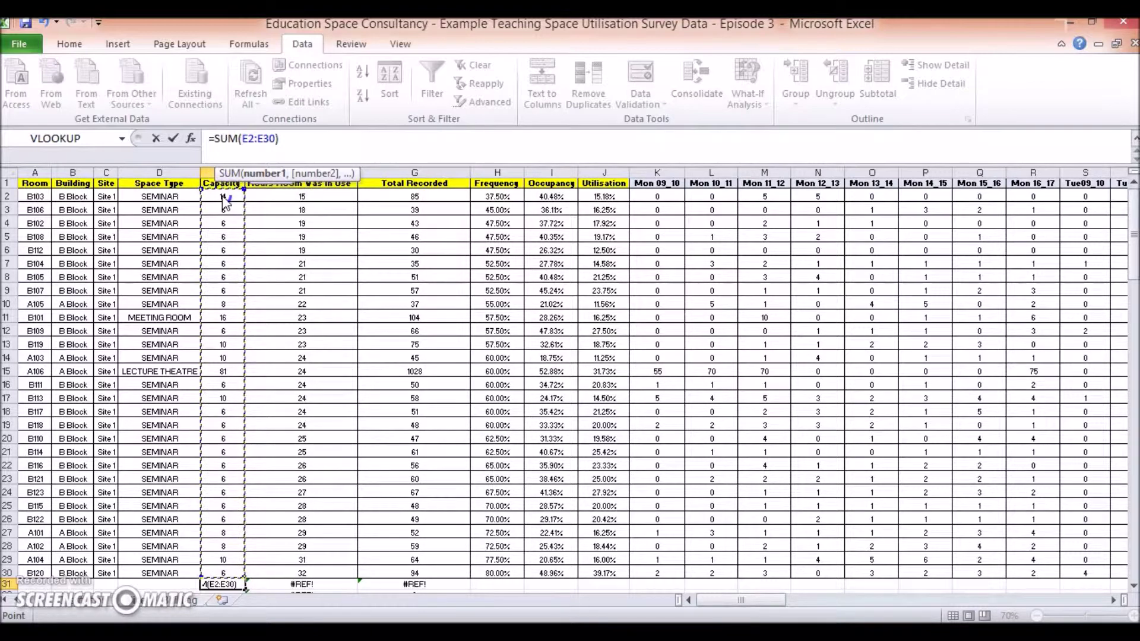
{"action": "left_click", "coordinate": [318, 305]}
{"action": "scroll", "coordinate": [319, 305], "scroll_direction": "down", "scroll_amount": 1}
{"action": "key", "text": "Return"}
Copy the SUM formula from E31 across to F31 and G31 to total the hours in use and recorded counts.
{"action": "left_click", "coordinate": [224, 572]}
{"action": "key", "text": "ctrl+c"}
{"action": "left_click", "coordinate": [415, 574], "text": "shift"}
{"action": "key", "text": "ctrl+v"}
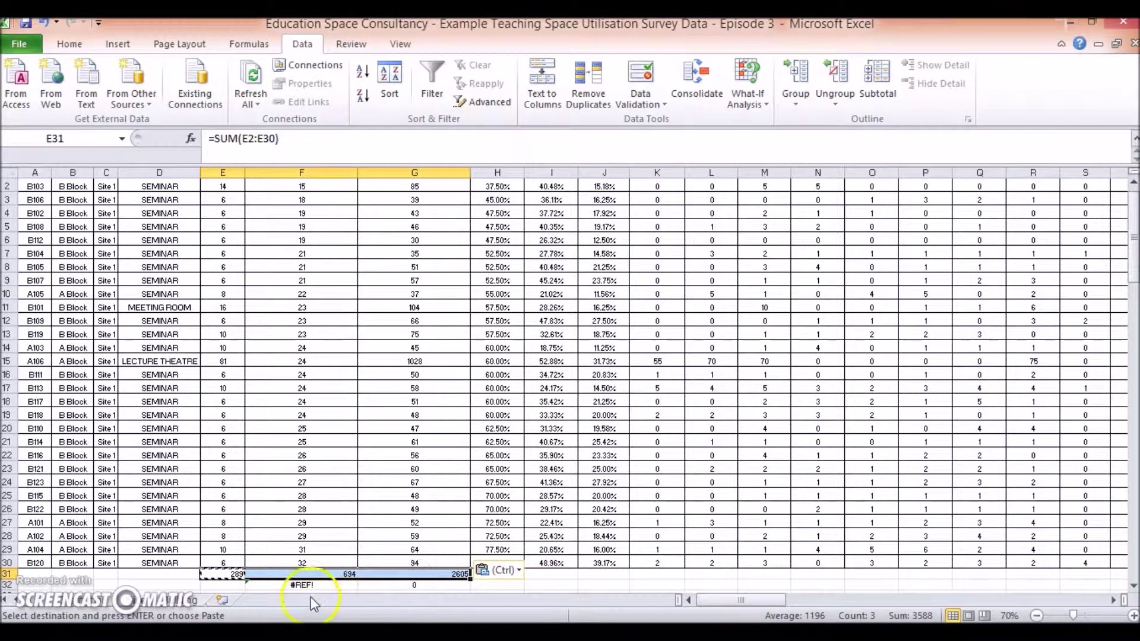
Replace the broken reference in F32 so the formula reads =AVERAGE(F2:F30), averaging the hours in use for Site 1.
{"action": "left_click", "coordinate": [313, 587]}
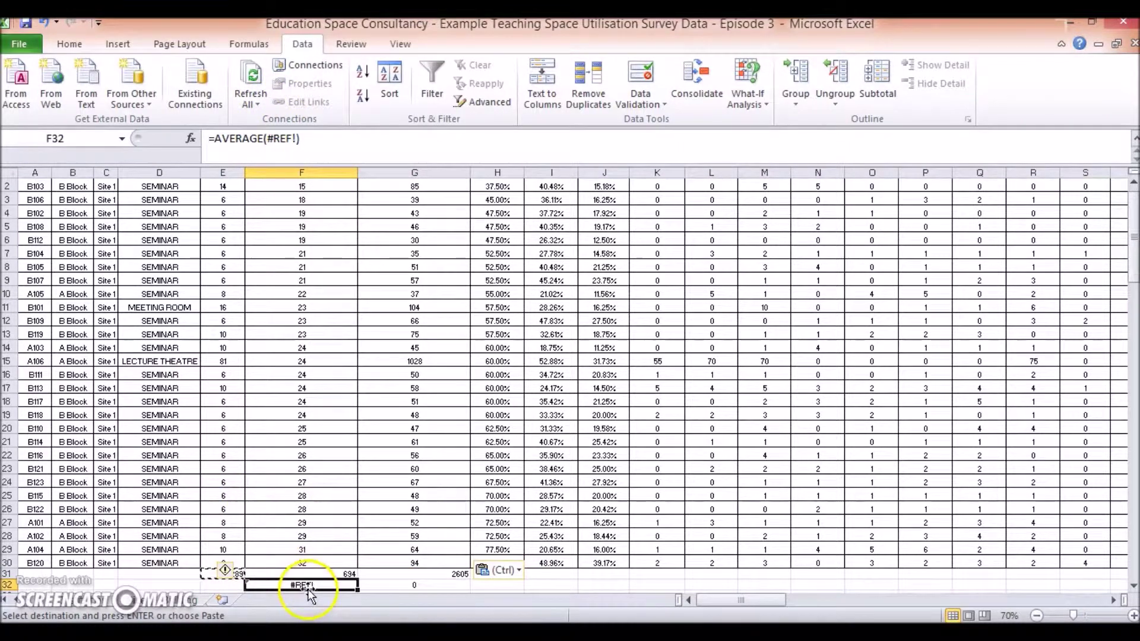
{"action": "double_click", "coordinate": [283, 141]}
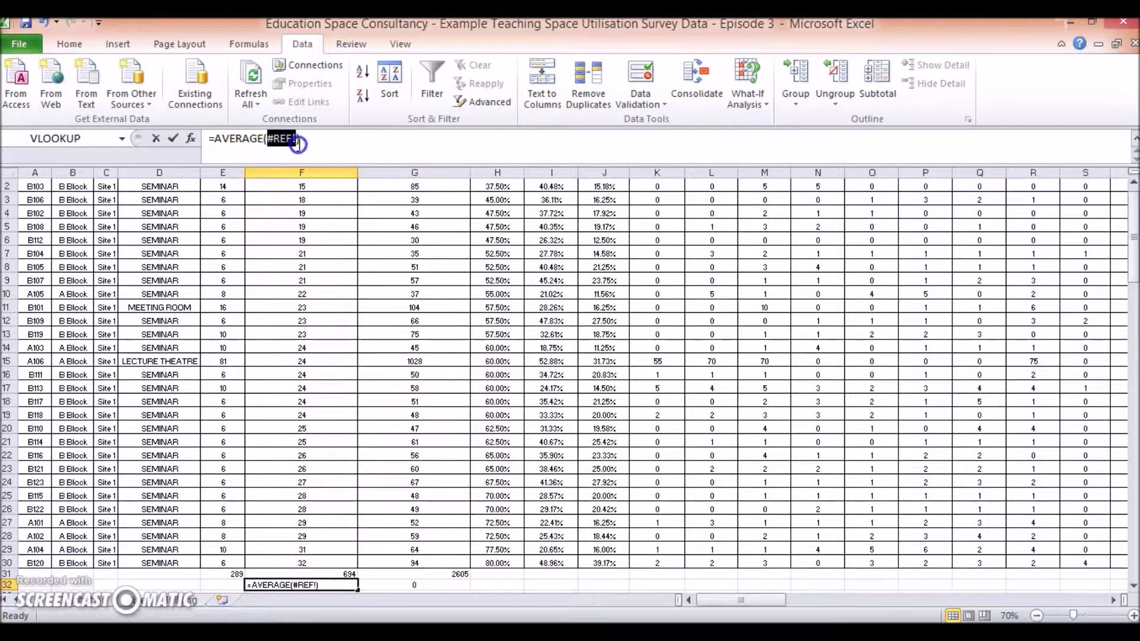
{"action": "left_click_drag", "start_coordinate": [311, 562], "coordinate": [269, 198]}
{"action": "key", "text": "Return"}
Replace the broken reference in G32 so the formula counts the Site 1 rooms in G2:G30.
{"action": "left_click", "coordinate": [406, 571]}
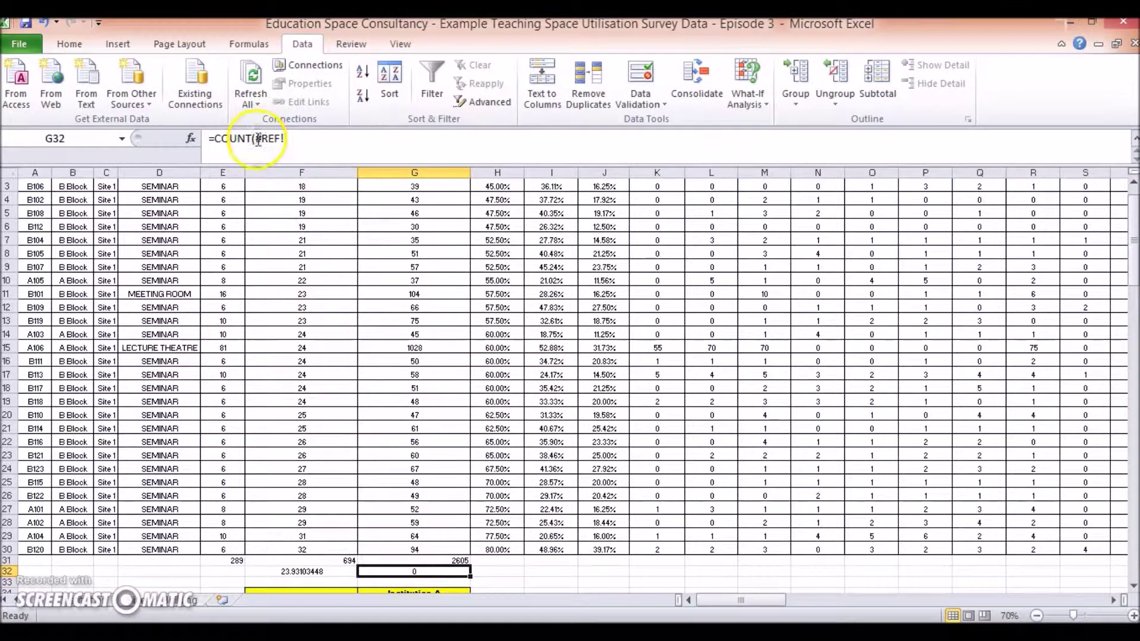
{"action": "left_click_drag", "start_coordinate": [258, 140], "coordinate": [280, 141]}
{"action": "left_click_drag", "start_coordinate": [414, 549], "coordinate": [415, 196]}
{"action": "key", "text": "Return"}
Check the frequency and occupancy formulas in G35 and G36 of the summary block below the Site 1 rooms.
{"action": "scroll", "coordinate": [469, 433], "scroll_direction": "down", "scroll_amount": 4}
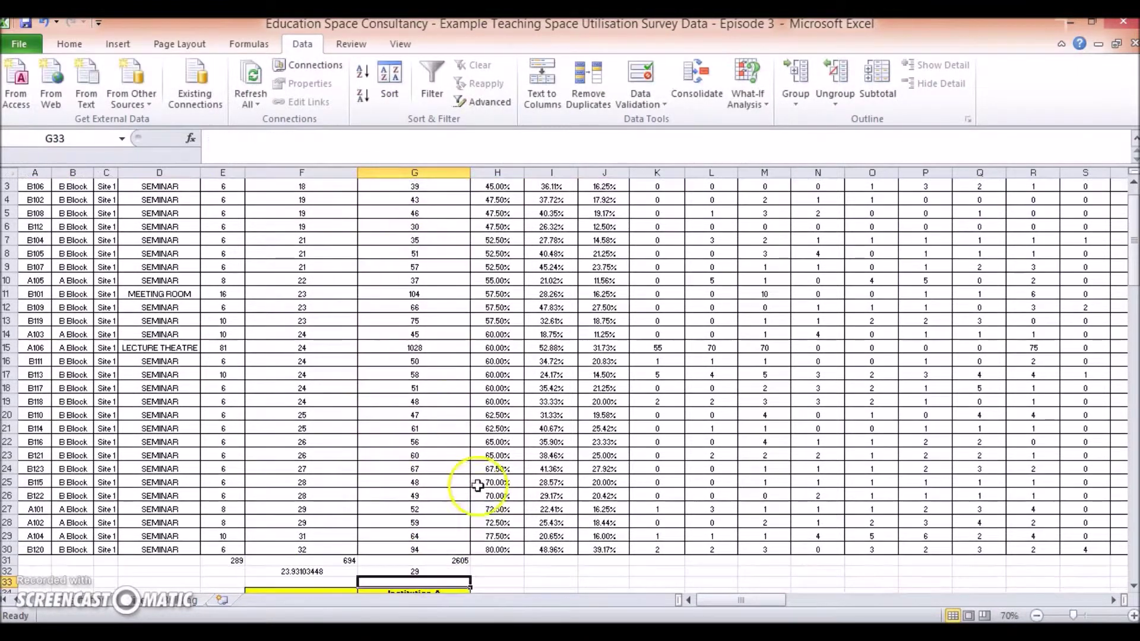
{"action": "left_click", "coordinate": [421, 443]}
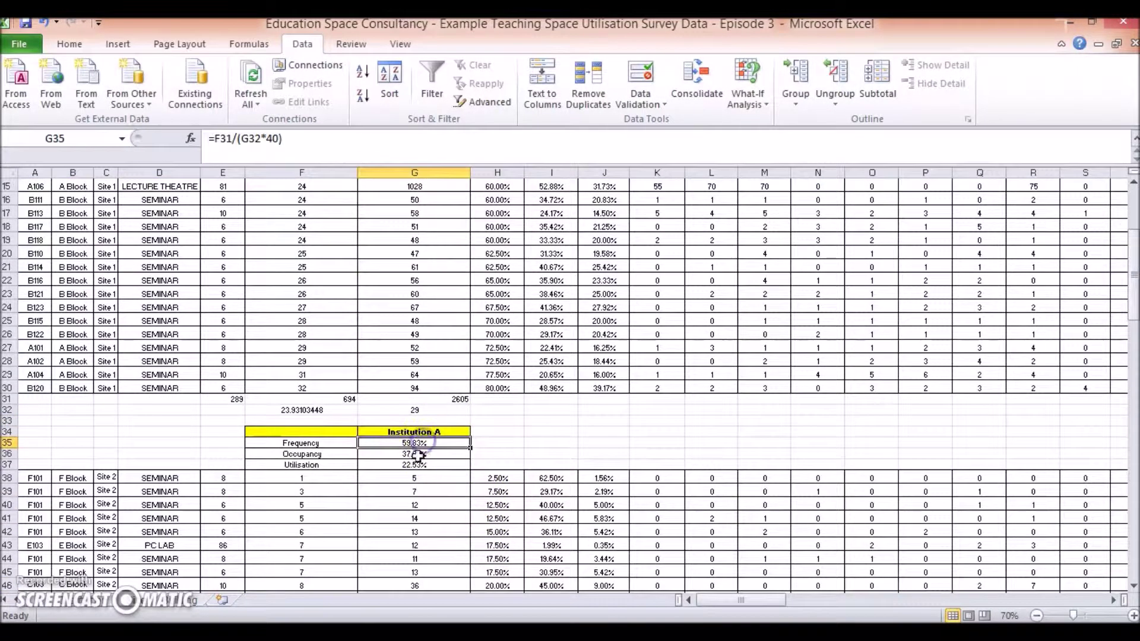
{"action": "left_click", "coordinate": [325, 455]}
{"action": "left_click", "coordinate": [329, 465]}
{"action": "left_click", "coordinate": [427, 453]}
{"action": "left_click", "coordinate": [422, 442]}
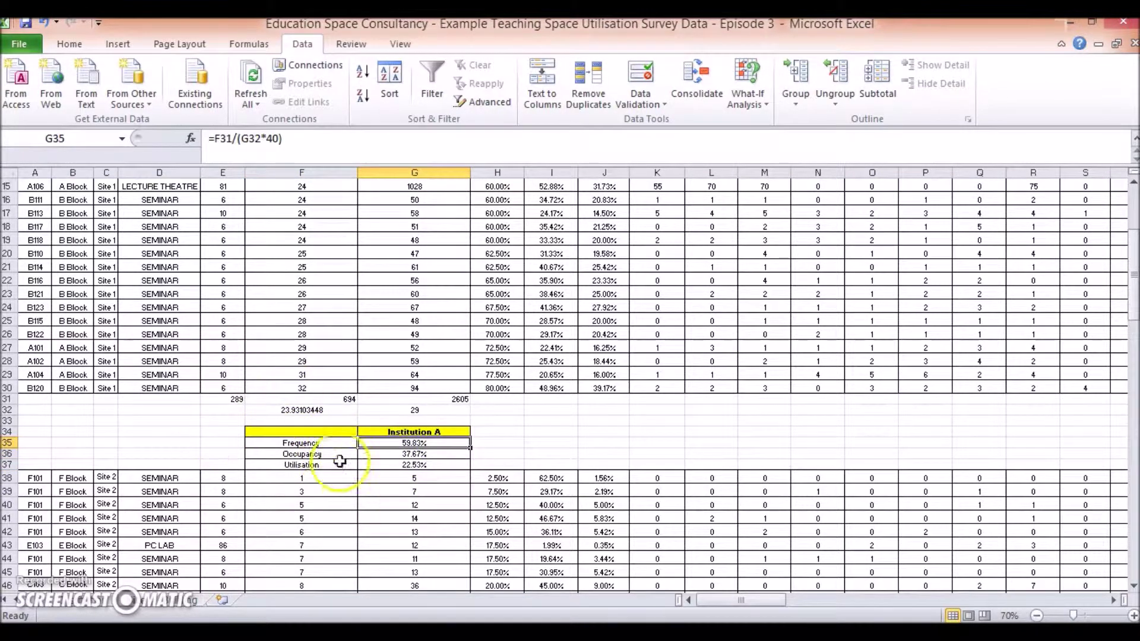
{"action": "left_click", "coordinate": [430, 447]}
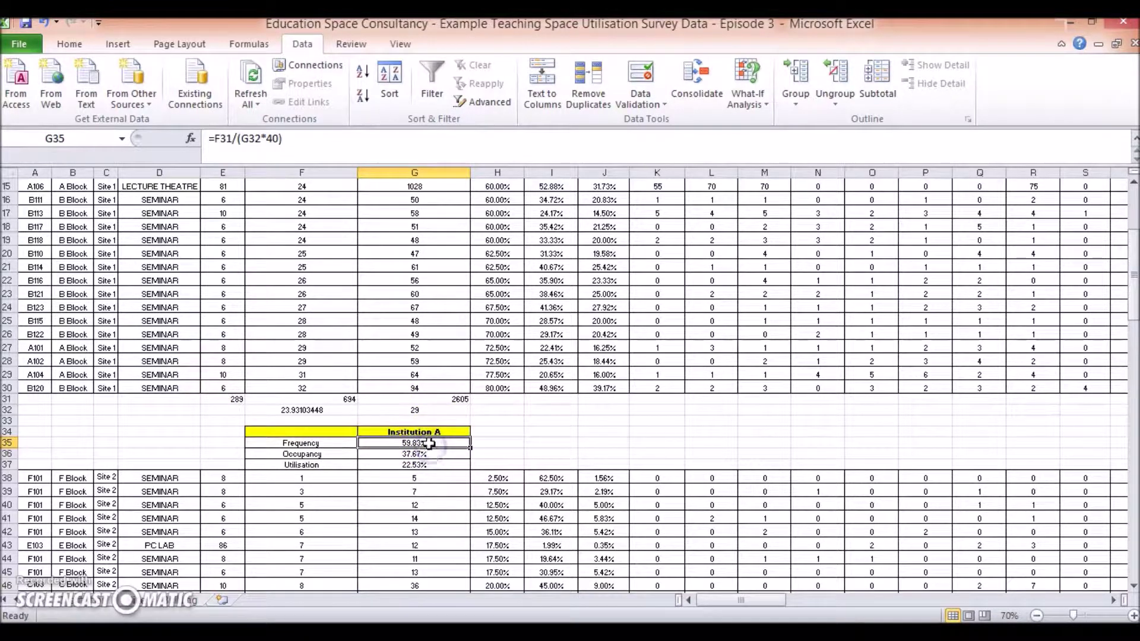
Change the summary table heading in G34 to Site 1 and check the occupancy and utilisation formulas beneath it.
{"action": "left_click", "coordinate": [422, 432]}
{"action": "type", "text": "Si"}
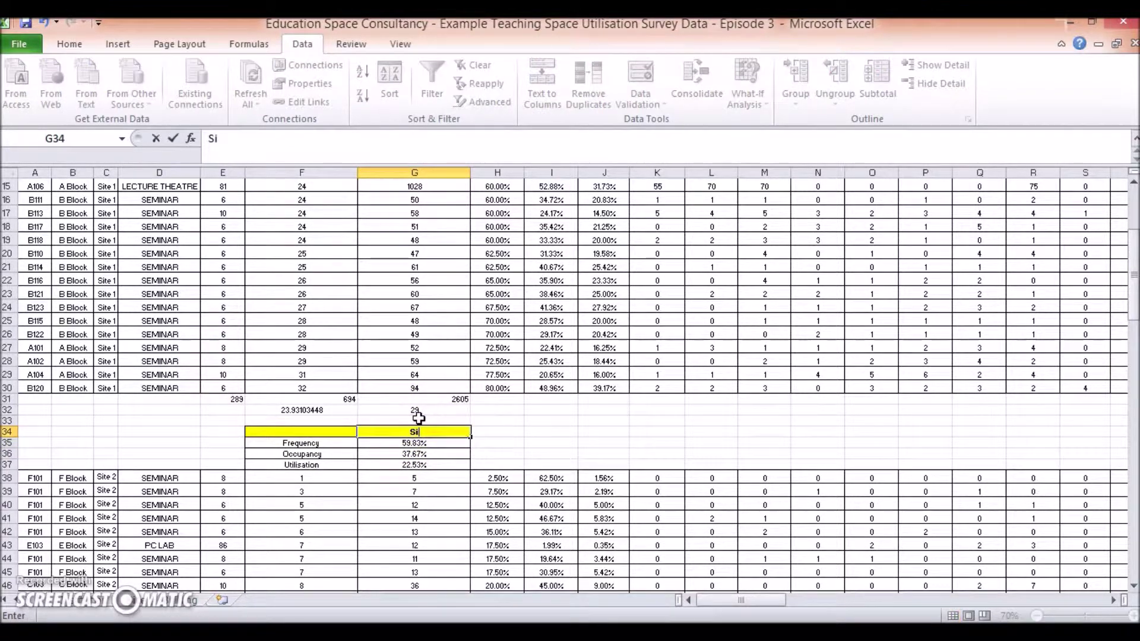
{"action": "type", "text": "te 1"}
{"action": "left_click", "coordinate": [552, 453]}
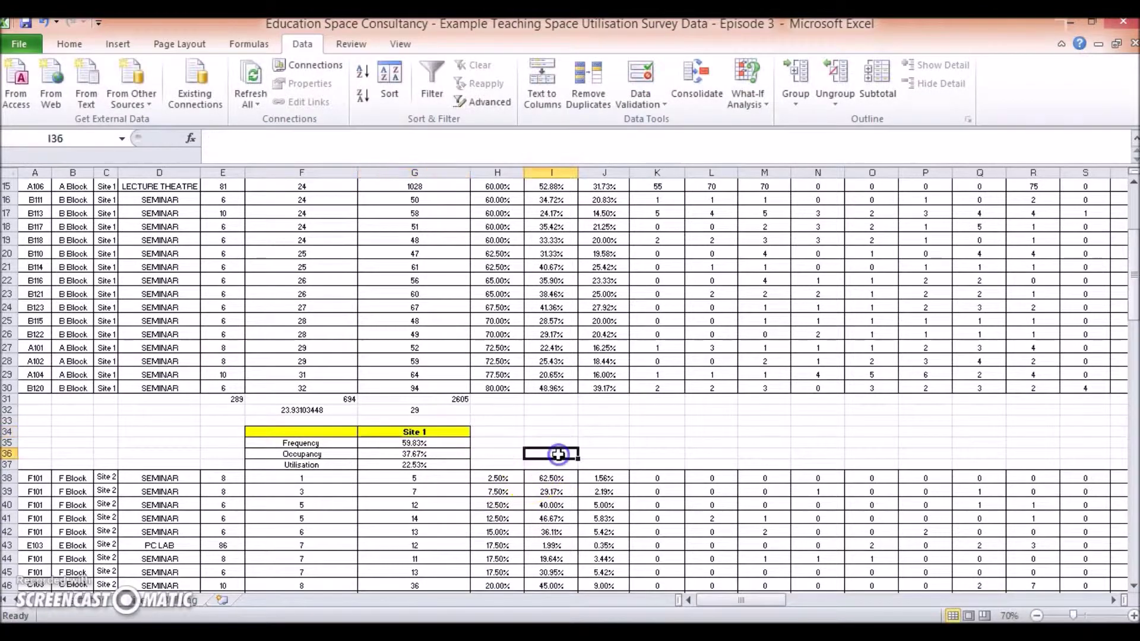
{"action": "left_click", "coordinate": [446, 455]}
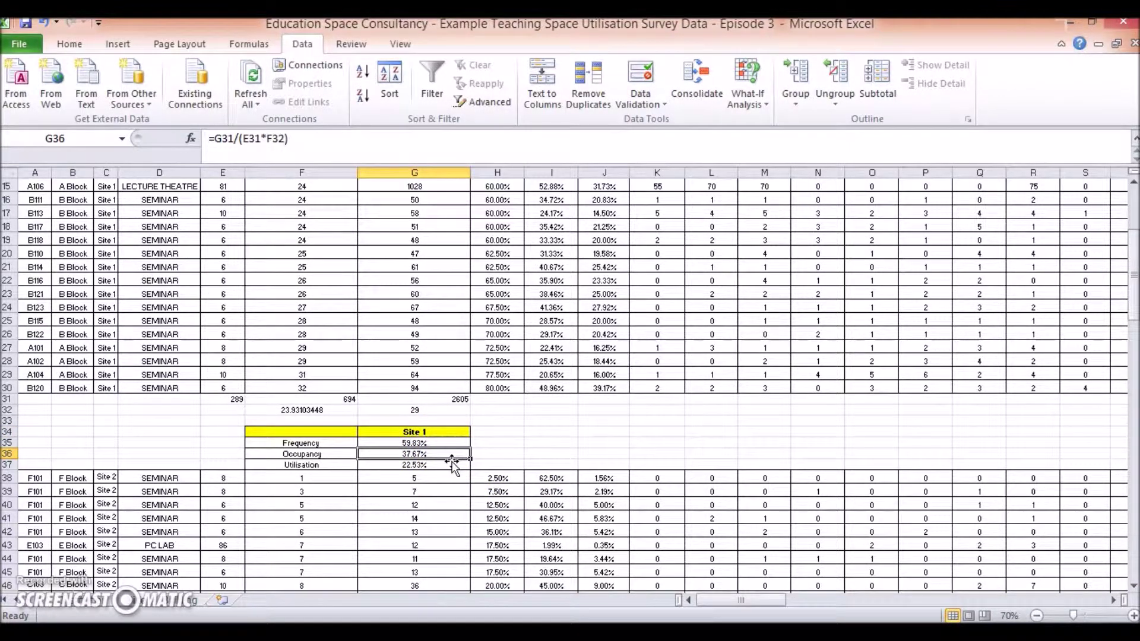
{"action": "left_click", "coordinate": [448, 466]}
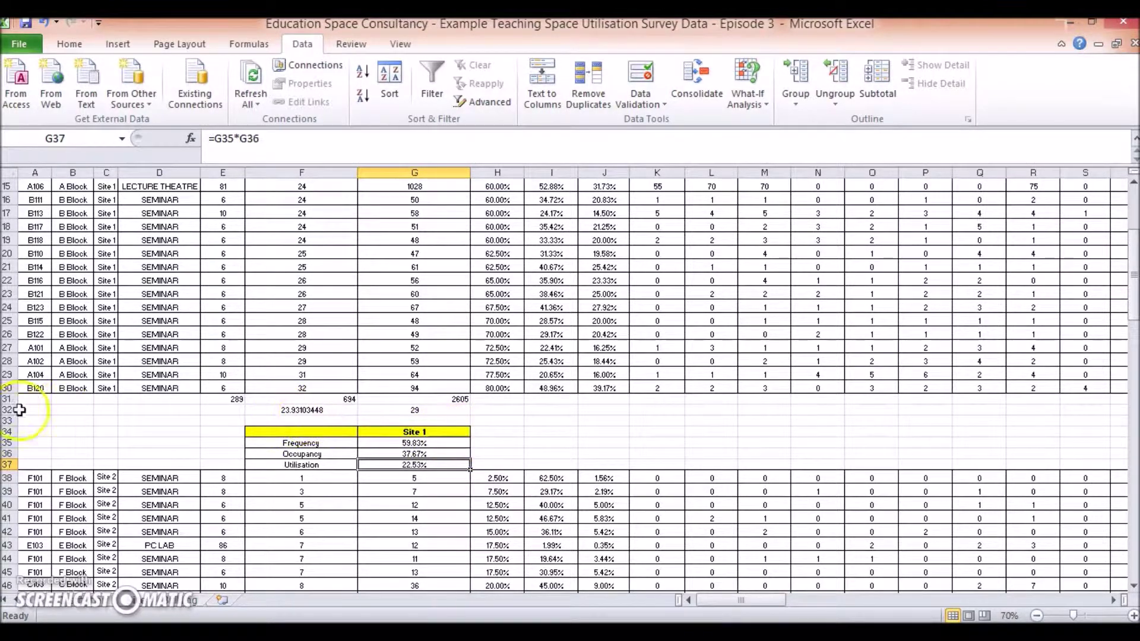
Copy the Site 1 summary rows 31 to 37 and insert the copied cells at row 64, between the Site 2 and Site 3 records.
{"action": "left_click_drag", "start_coordinate": [14, 399], "coordinate": [27, 461]}
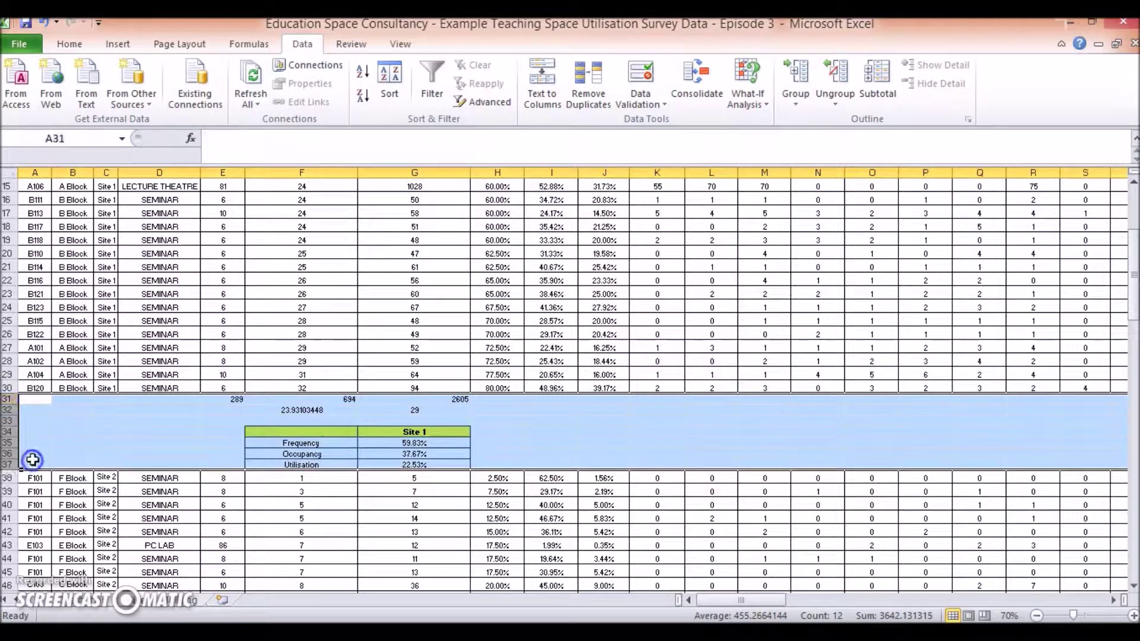
{"action": "key", "text": "ctrl+c"}
{"action": "scroll", "coordinate": [267, 421], "scroll_direction": "down", "scroll_amount": 10}
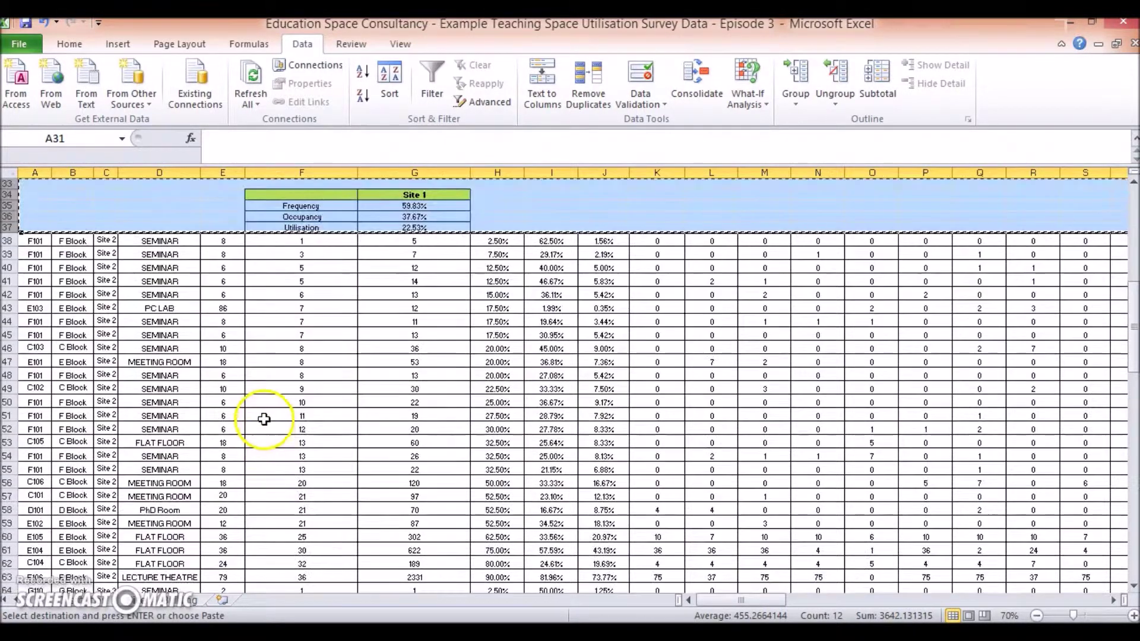
{"action": "scroll", "coordinate": [256, 431], "scroll_direction": "down", "scroll_amount": 1}
{"action": "left_click", "coordinate": [110, 402]}
{"action": "left_click", "coordinate": [9, 401]}
{"action": "right_click", "coordinate": [9, 401]}
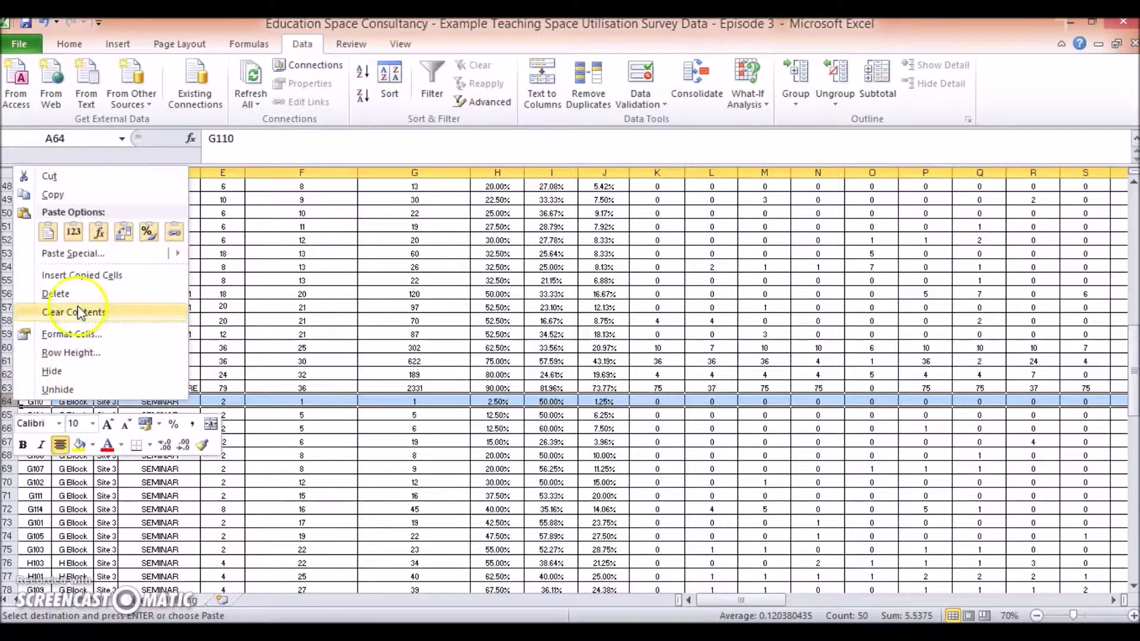
{"action": "left_click", "coordinate": [86, 275]}
Correct the Site 2 capacity total in E64 so the formula reads =SUM(E38:E63), covering only the Site 2 rooms.
{"action": "left_click", "coordinate": [223, 397]}
{"action": "left_click", "coordinate": [220, 397]}
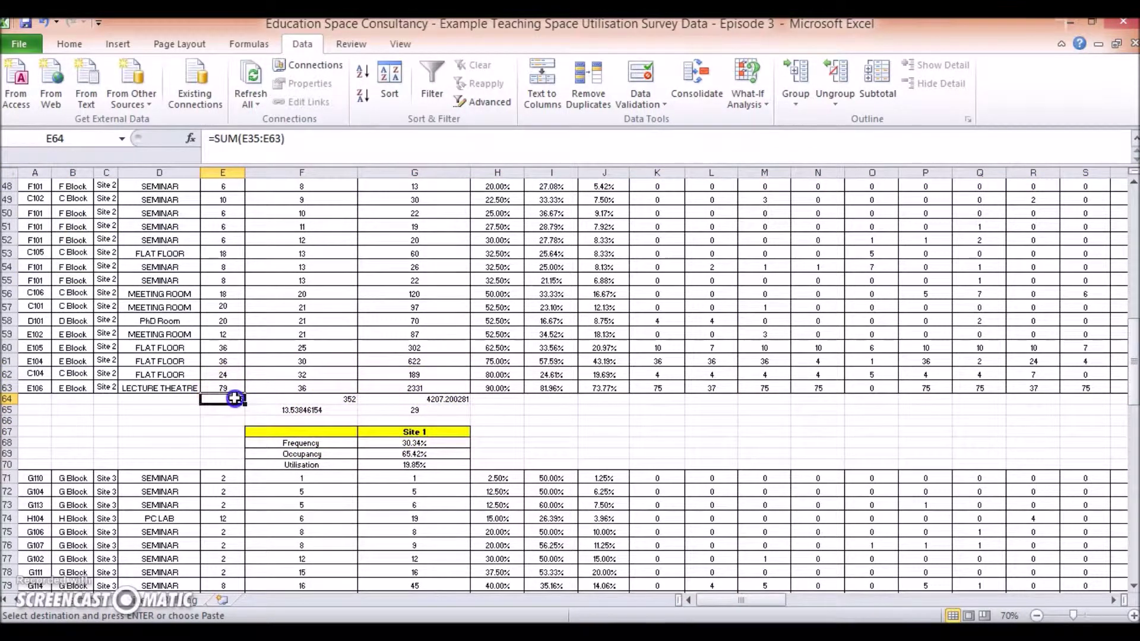
{"action": "double_click", "coordinate": [235, 398]}
{"action": "scroll", "coordinate": [365, 475], "scroll_direction": "up", "scroll_amount": 6}
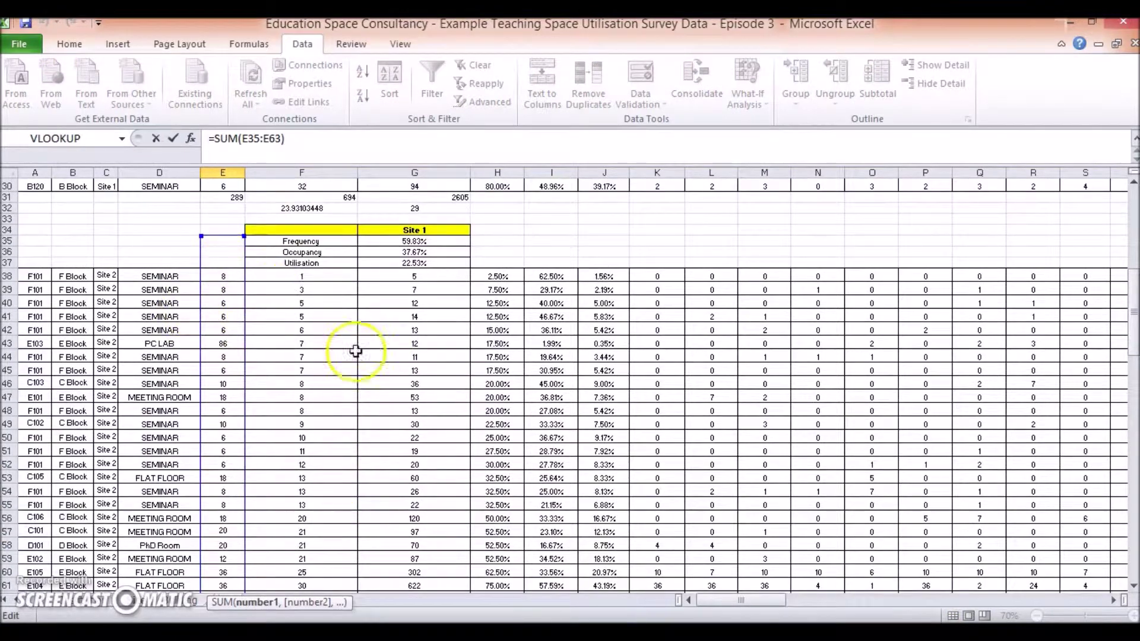
{"action": "scroll", "coordinate": [410, 475], "scroll_direction": "down", "scroll_amount": 3}
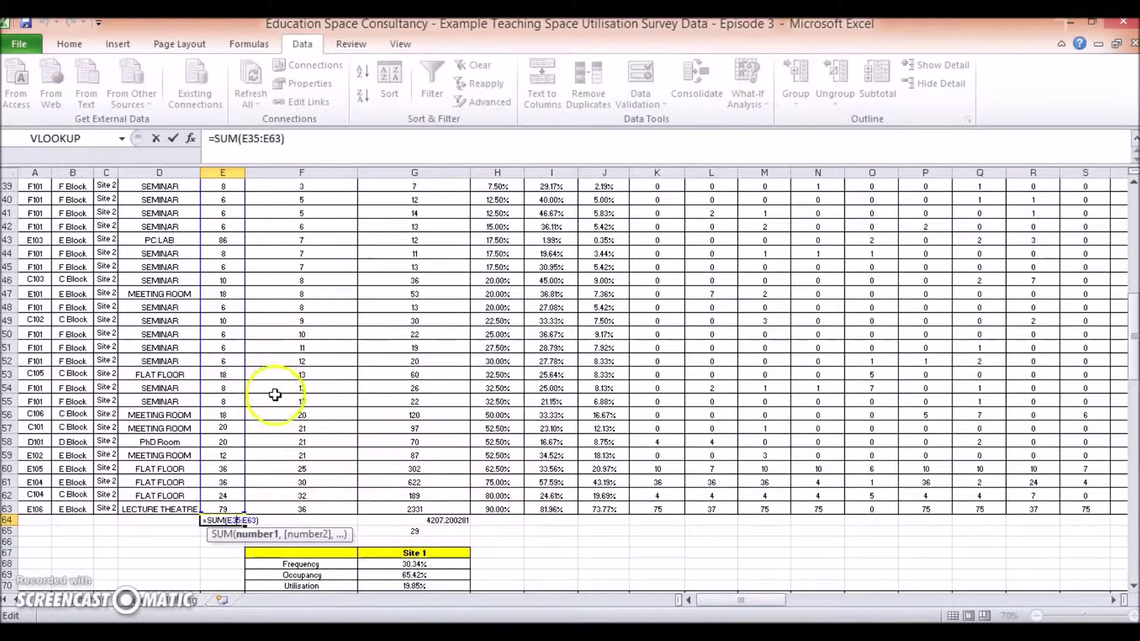
{"action": "left_click", "coordinate": [254, 141]}
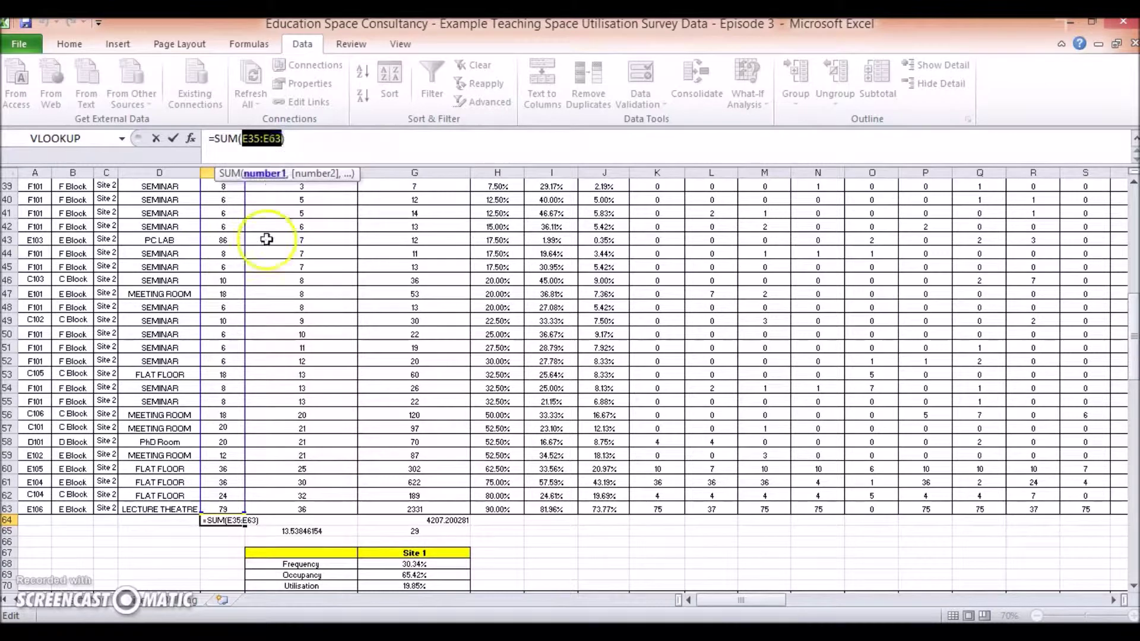
{"action": "key", "text": "Delete"}
{"action": "left_click_drag", "start_coordinate": [221, 507], "coordinate": [226, 219]}
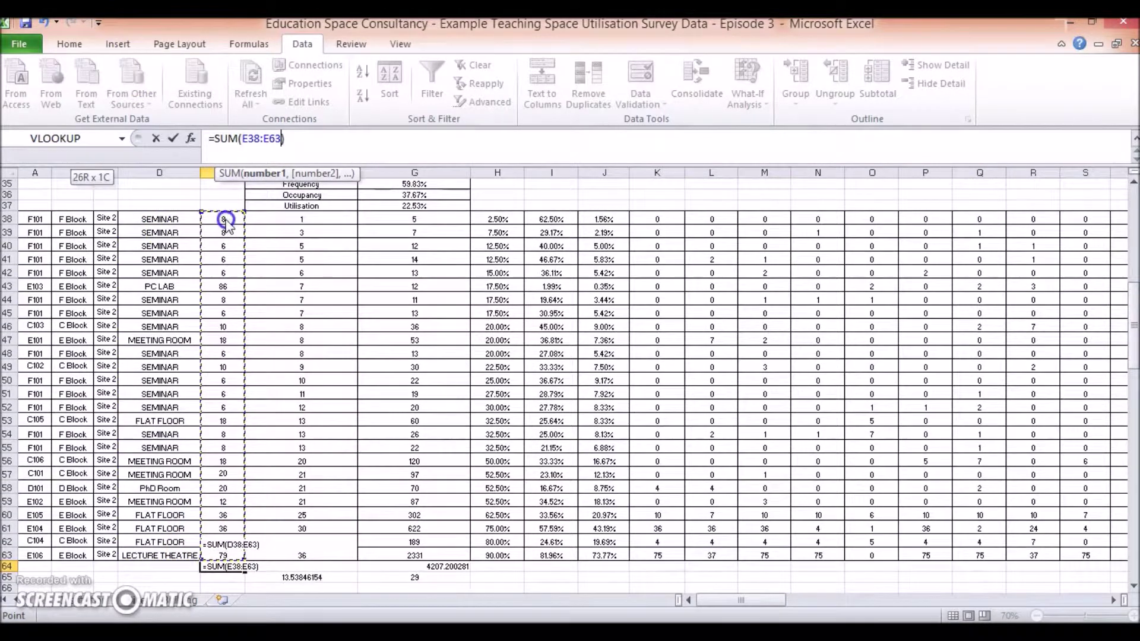
{"action": "key", "text": "Return"}
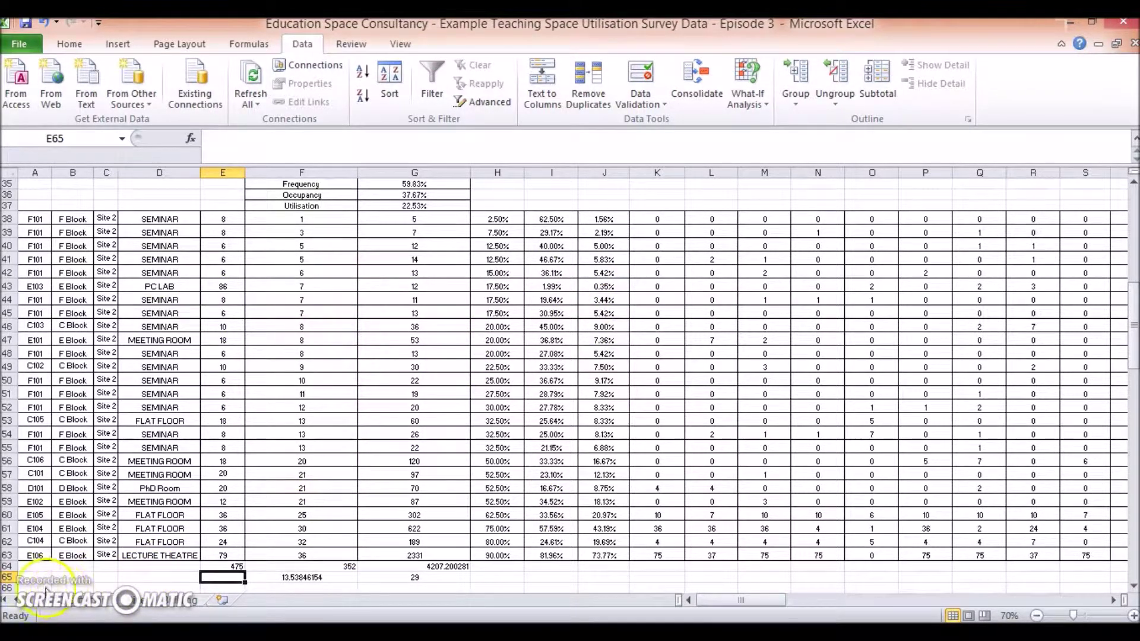
Review the summary blocks following each site's rooms, from Site 1 down to Site 5.
{"action": "scroll", "coordinate": [538, 502], "scroll_direction": "up", "scroll_amount": 11}
{"action": "scroll", "coordinate": [538, 501], "scroll_direction": "down", "scroll_amount": 9}
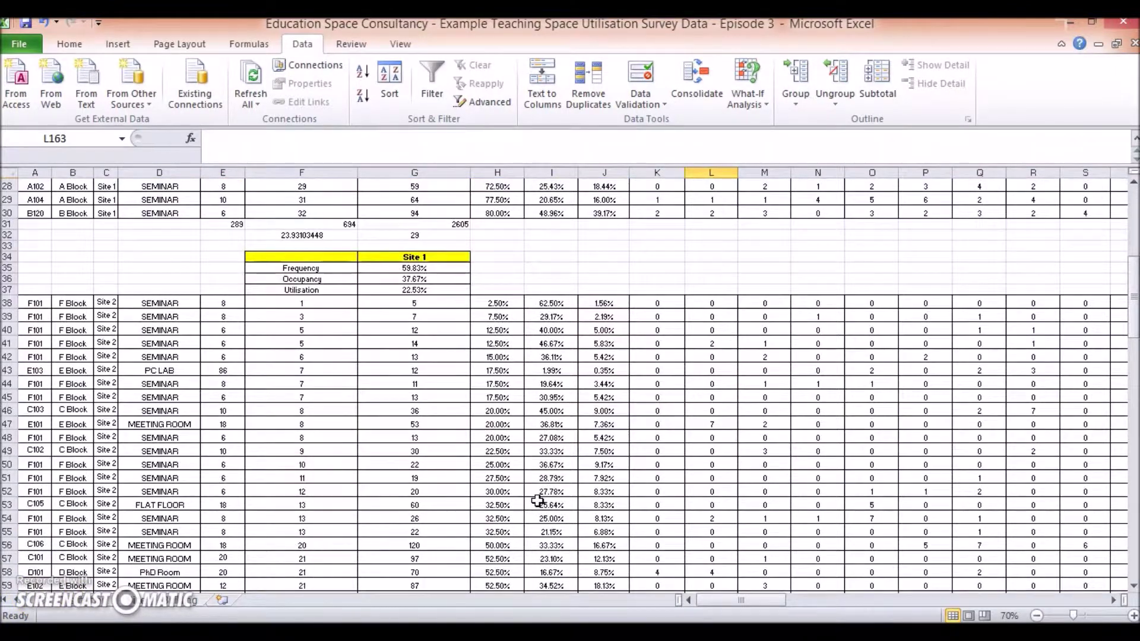
{"action": "scroll", "coordinate": [305, 419], "scroll_direction": "down", "scroll_amount": 10}
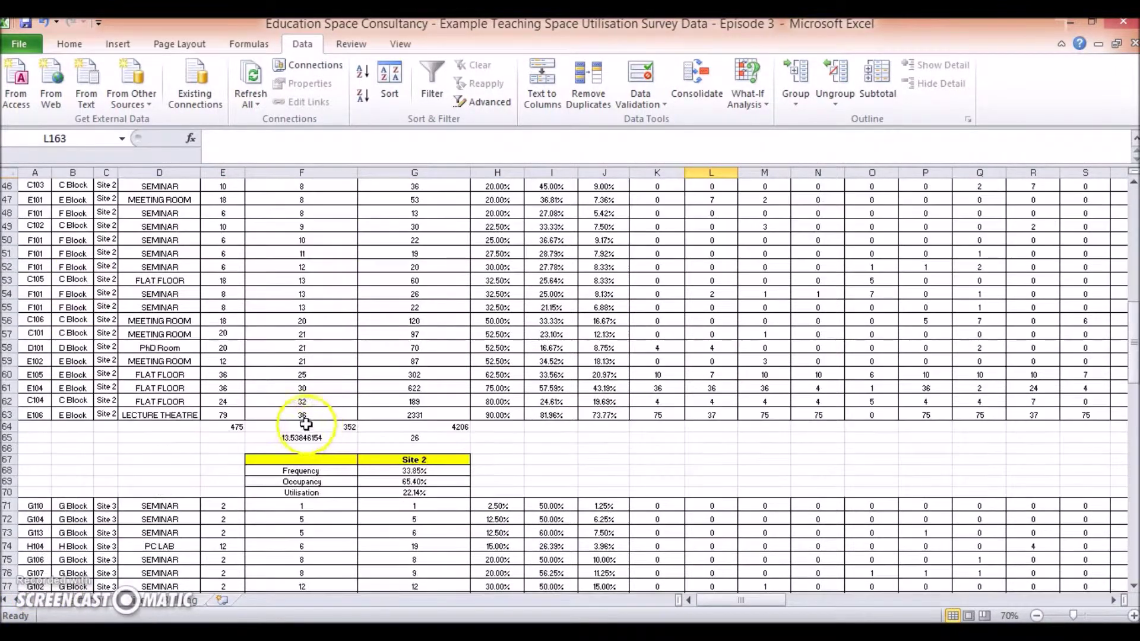
{"action": "scroll", "coordinate": [386, 319], "scroll_direction": "down", "scroll_amount": 18}
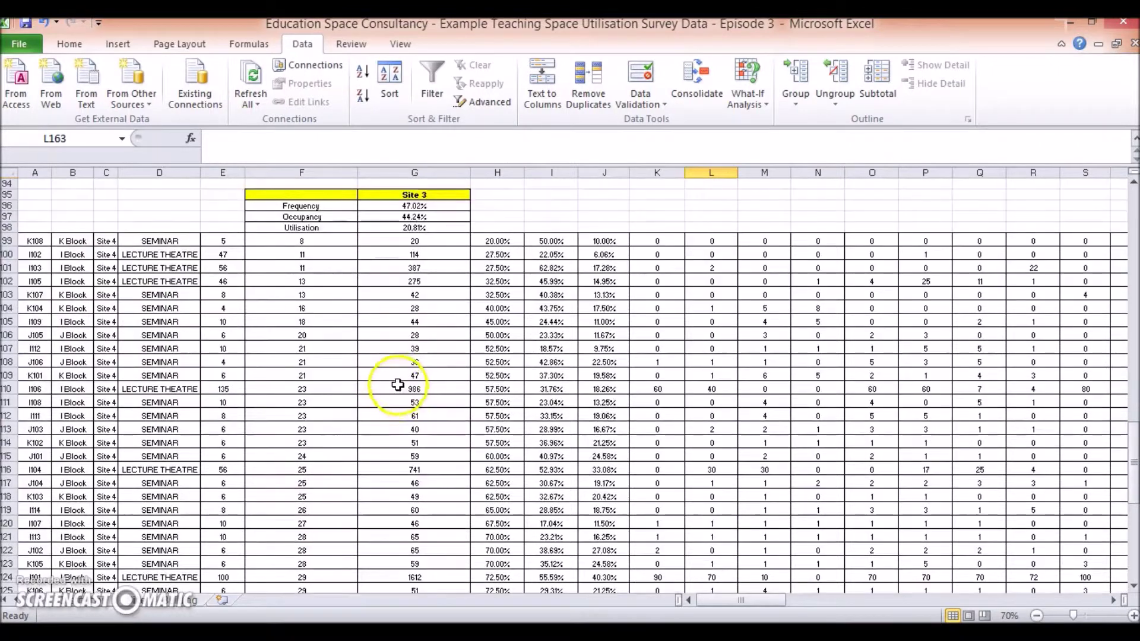
{"action": "scroll", "coordinate": [392, 390], "scroll_direction": "down", "scroll_amount": 10}
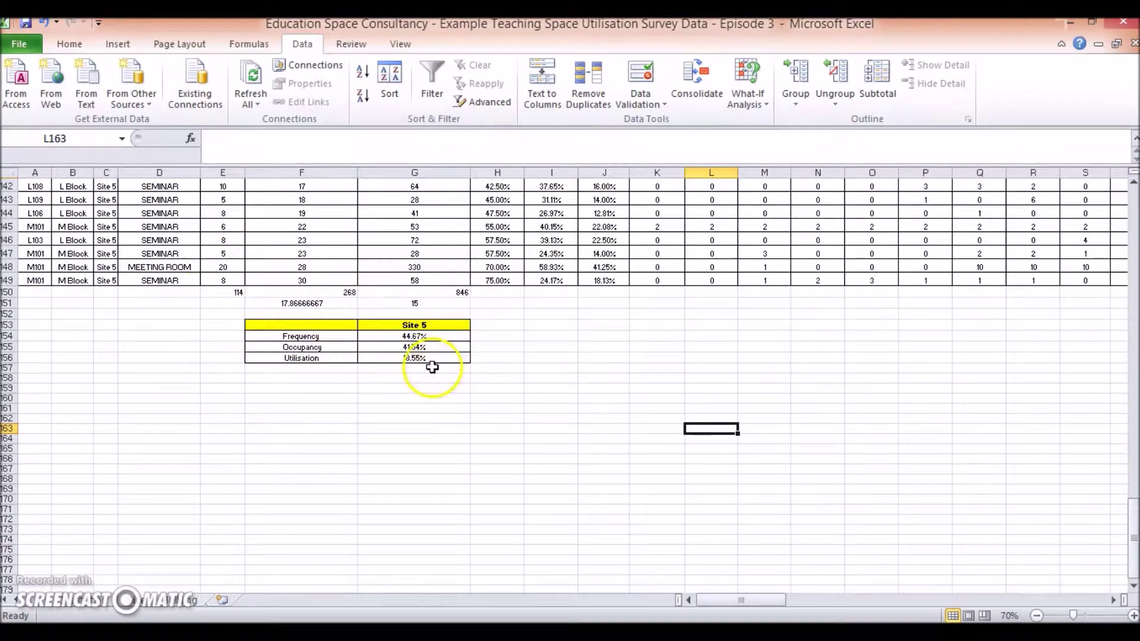
{"action": "scroll", "coordinate": [371, 442], "scroll_direction": "up", "scroll_amount": 1}
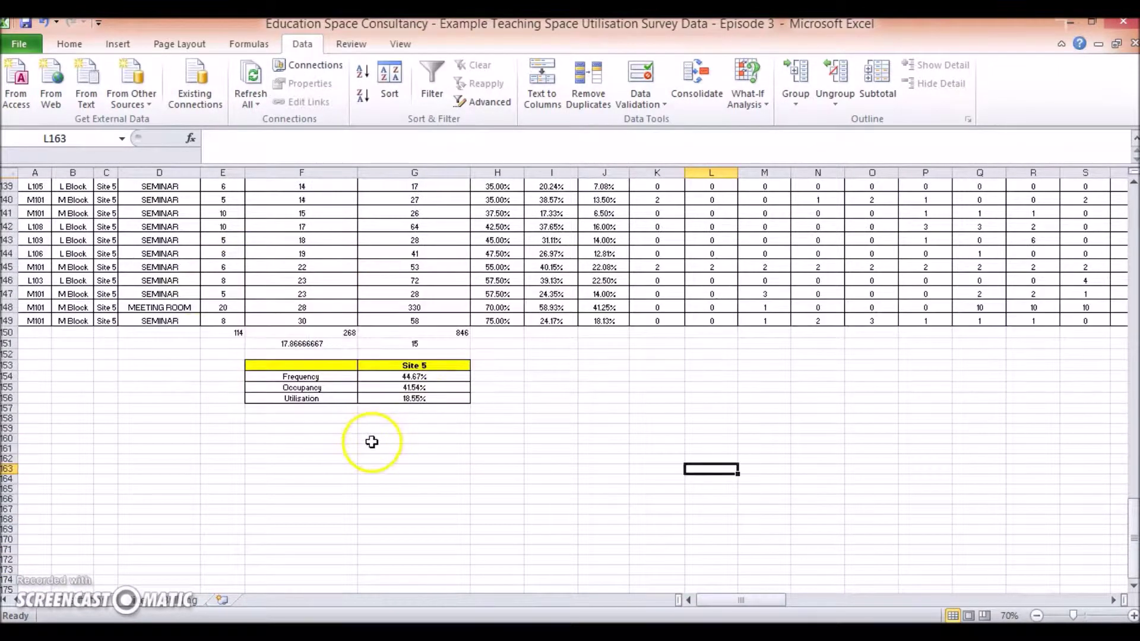
Inspect the ranges used by the Site 5 sum, average and count formulas in rows 150 and 151, leaving them unedited.
{"action": "double_click", "coordinate": [310, 333]}
{"action": "scroll", "coordinate": [389, 451], "scroll_direction": "up", "scroll_amount": 3}
{"action": "double_click", "coordinate": [255, 440]}
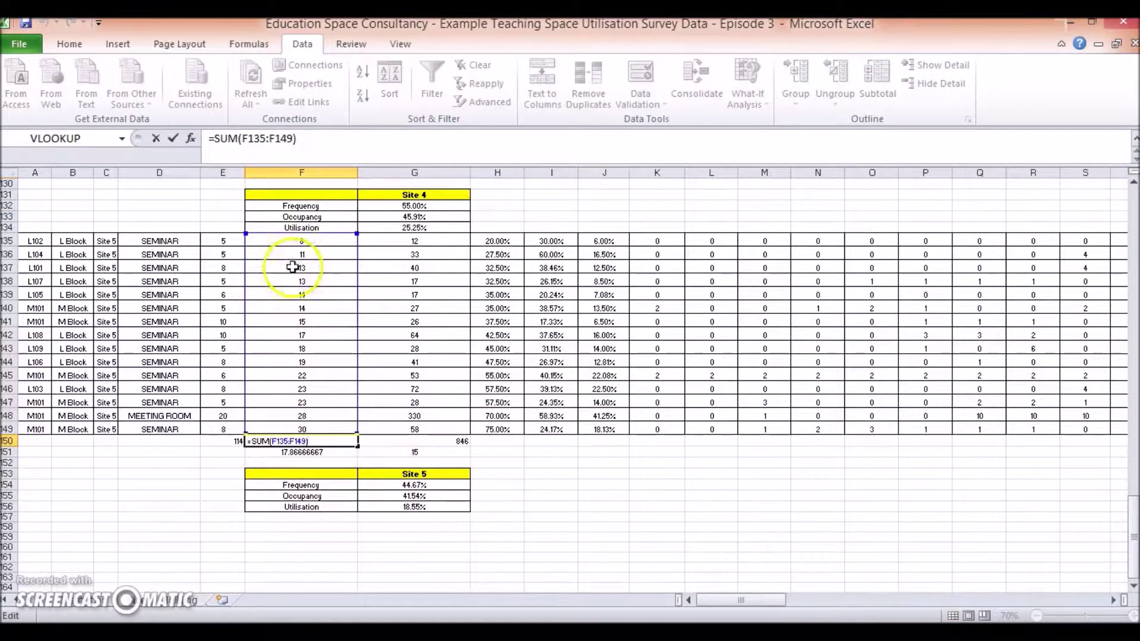
{"action": "key", "text": "Escape"}
{"action": "left_click", "coordinate": [414, 440]}
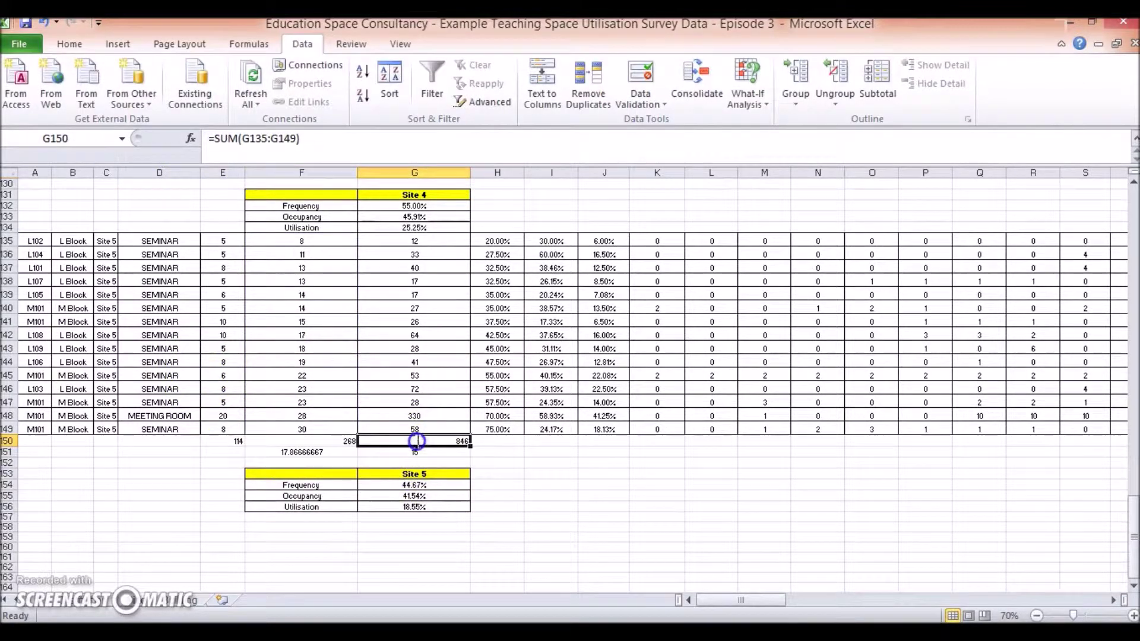
{"action": "double_click", "coordinate": [414, 441]}
{"action": "left_click", "coordinate": [320, 452]}
{"action": "double_click", "coordinate": [319, 452]}
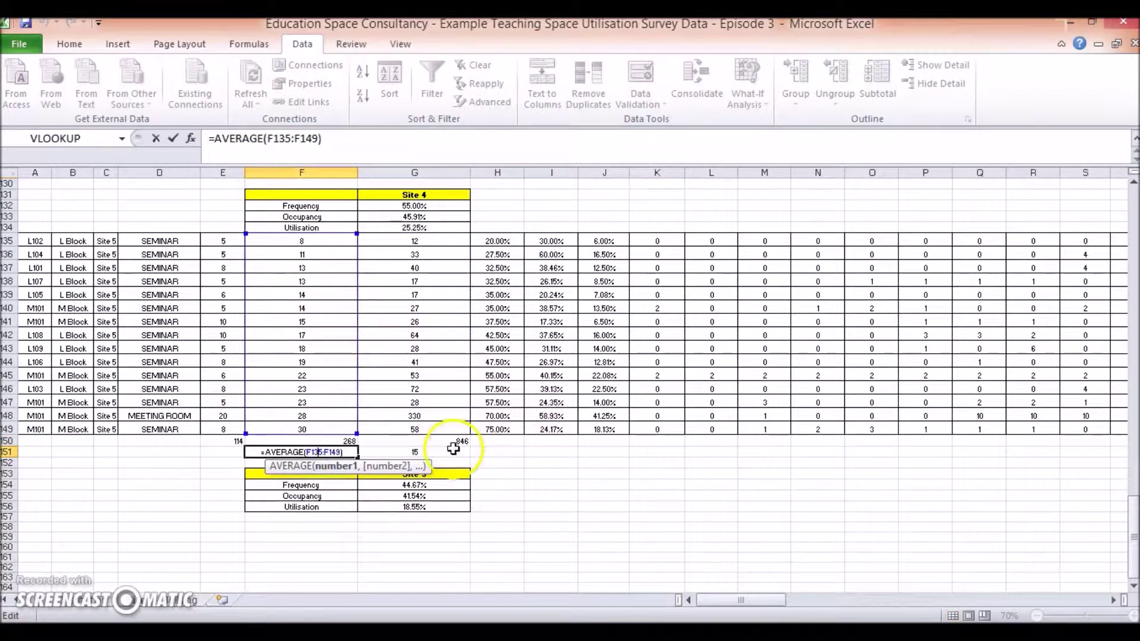
{"action": "left_click", "coordinate": [436, 455]}
{"action": "double_click", "coordinate": [438, 452]}
{"action": "key", "text": "Escape"}
Check the Site 5 frequency, occupancy and utilisation formulas in G154 to G156.
{"action": "left_click", "coordinate": [387, 482]}
{"action": "left_click", "coordinate": [396, 496]}
{"action": "left_click", "coordinate": [406, 506]}
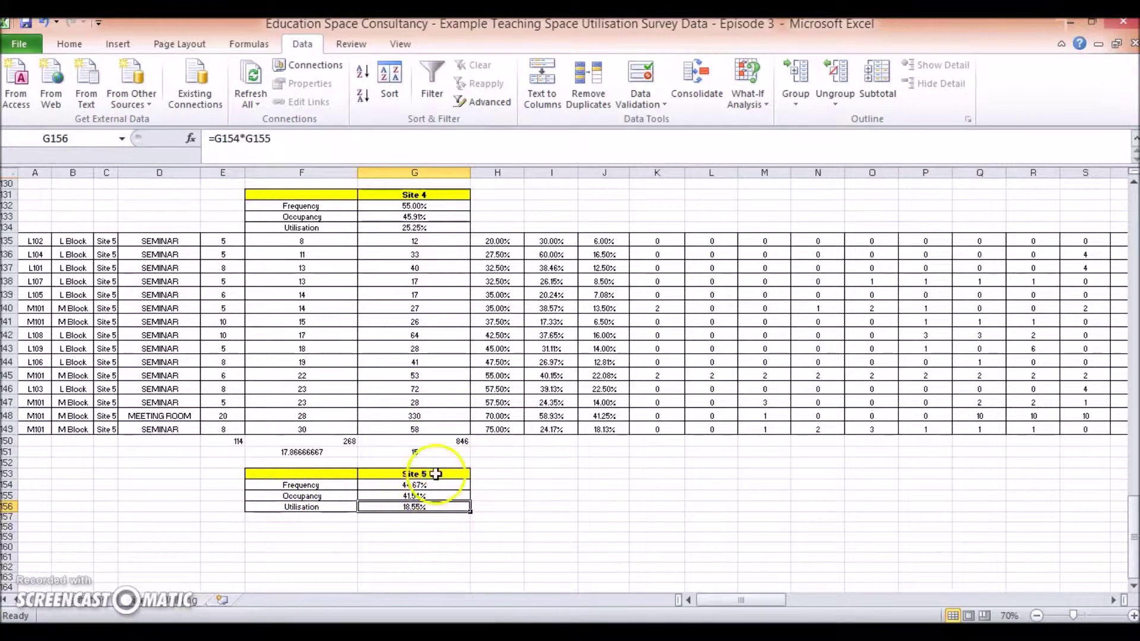
{"action": "scroll", "coordinate": [428, 466], "scroll_direction": "down", "scroll_amount": 2}
{"action": "scroll", "coordinate": [410, 522], "scroll_direction": "up", "scroll_amount": 2}
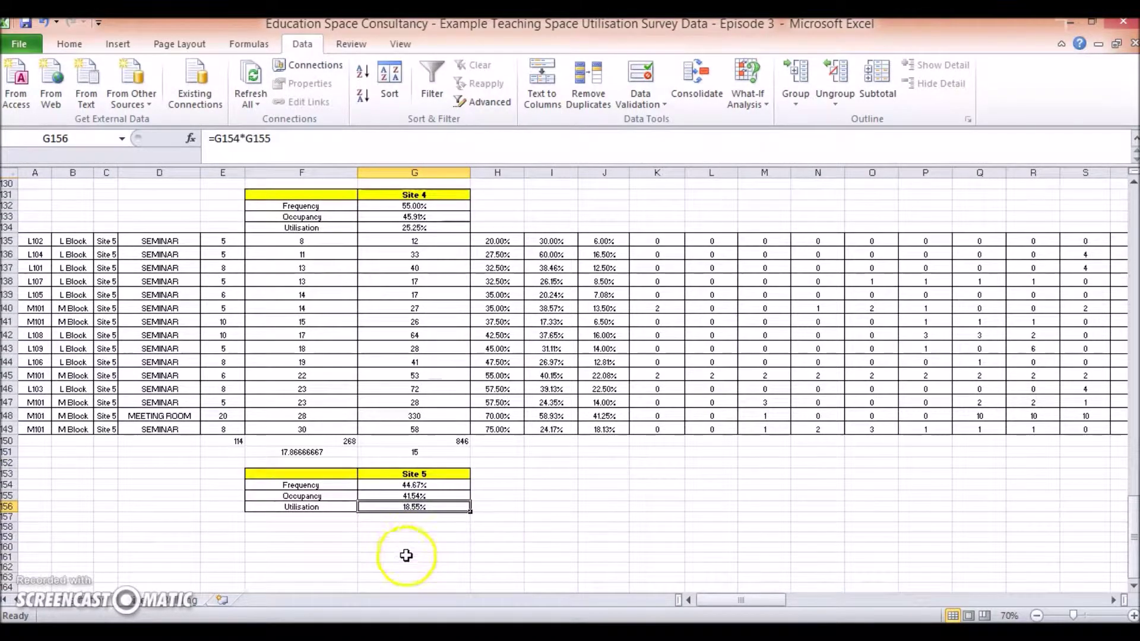
{"action": "scroll", "coordinate": [451, 534], "scroll_direction": "down", "scroll_amount": 10}
{"action": "scroll", "coordinate": [530, 508], "scroll_direction": "up", "scroll_amount": 9}
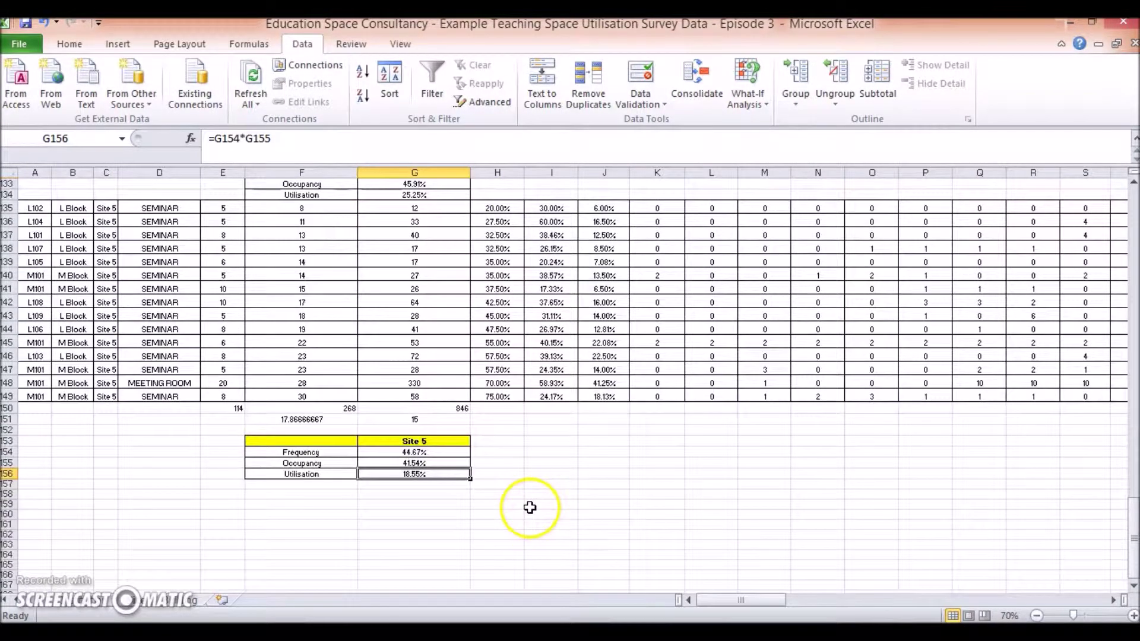
{"action": "scroll", "coordinate": [480, 507], "scroll_direction": "down", "scroll_amount": 1}
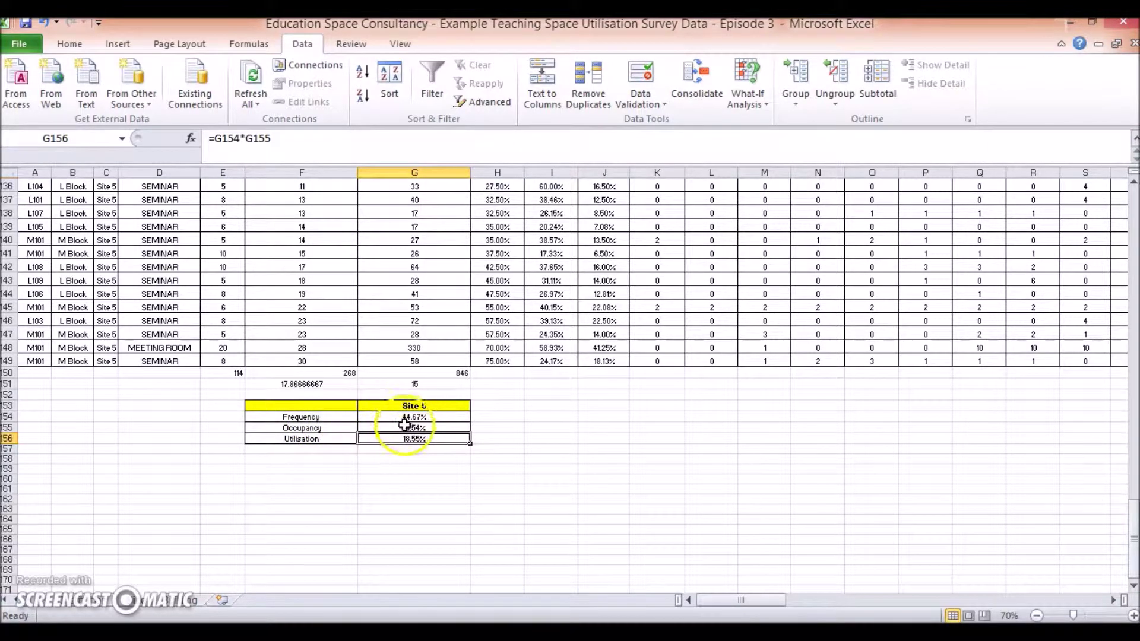
{"action": "scroll", "coordinate": [439, 581], "scroll_direction": "up", "scroll_amount": 8}
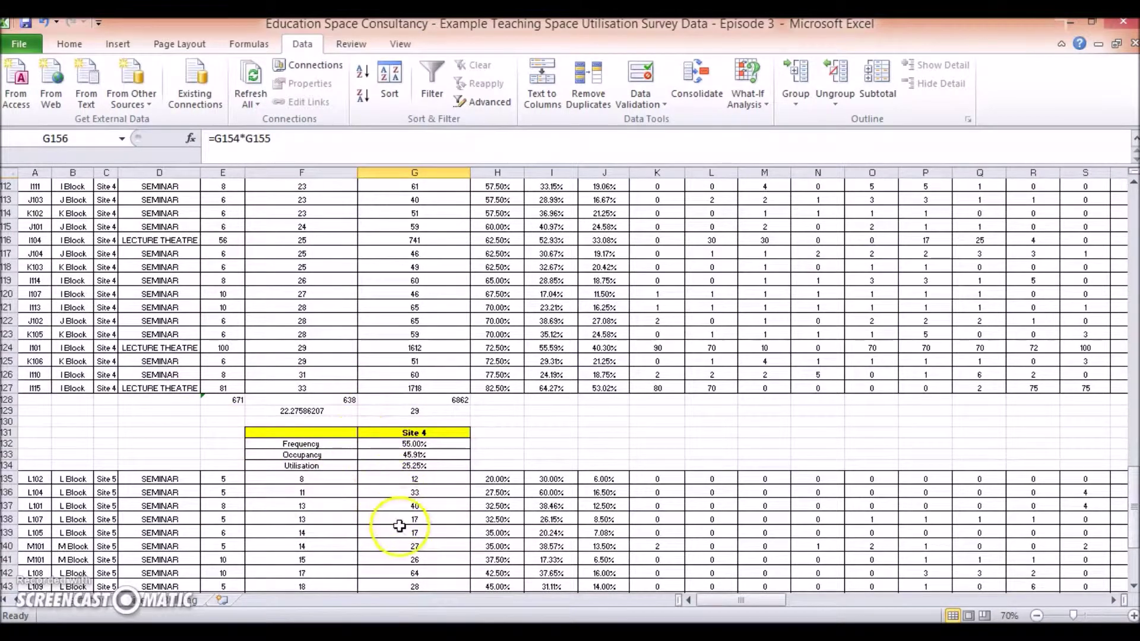
{"action": "scroll", "coordinate": [403, 523], "scroll_direction": "down", "scroll_amount": 12}
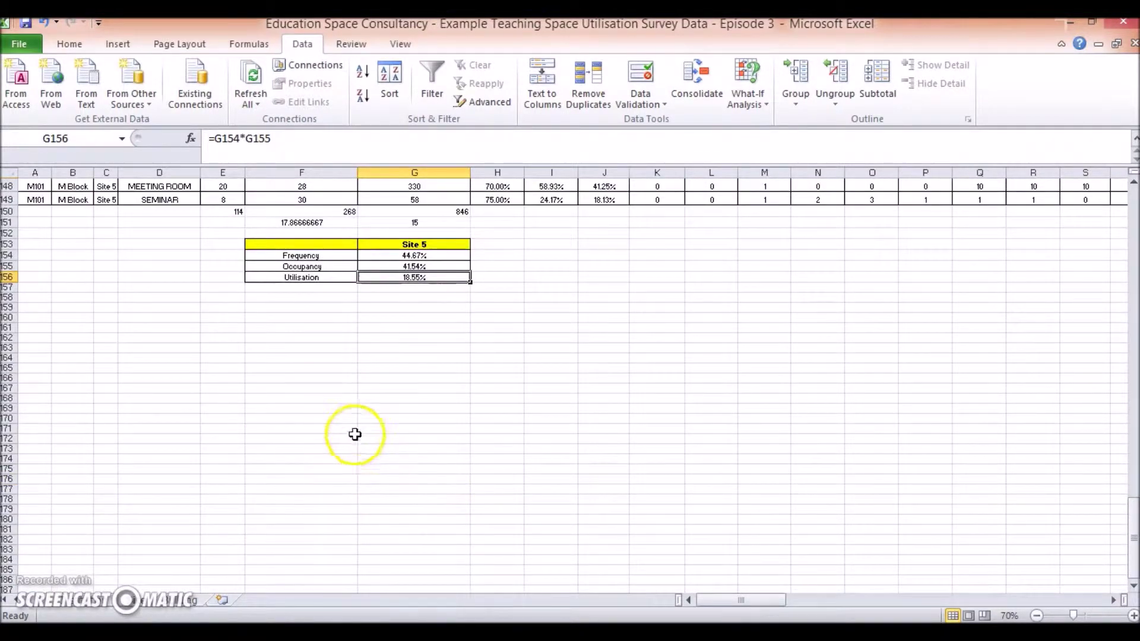
{"action": "scroll", "coordinate": [389, 422], "scroll_direction": "up", "scroll_amount": 2}
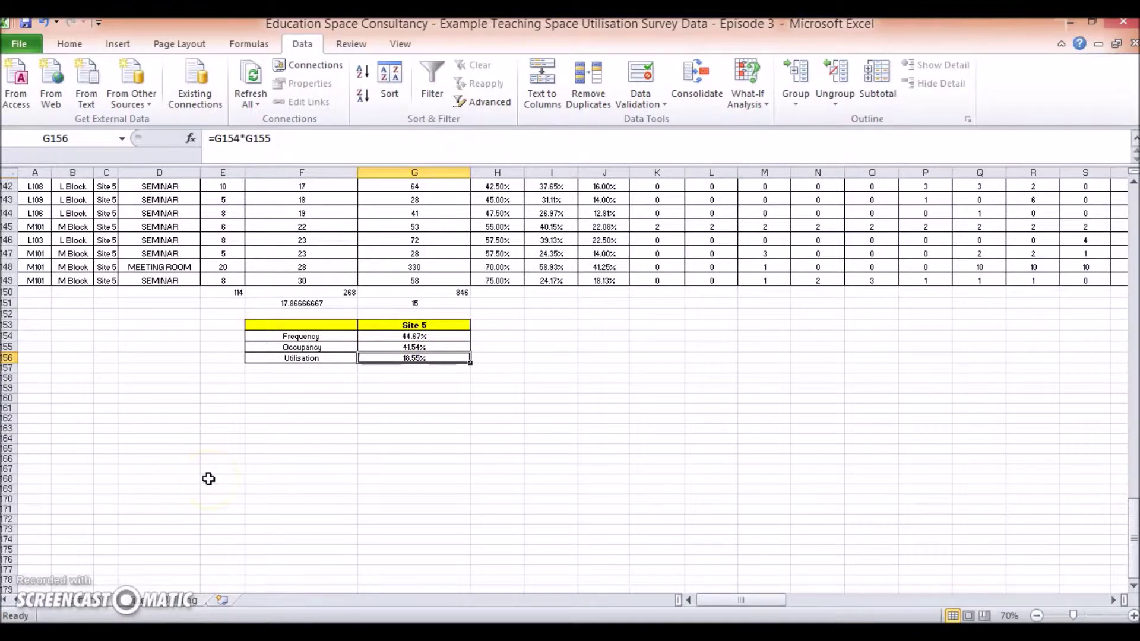
Copy the Frequency, Occupancy and Utilisation labels from the Site 5 block into F162:F164 as row labels for a comparison table.
{"action": "left_click", "coordinate": [311, 336]}
{"action": "left_click_drag", "start_coordinate": [320, 336], "coordinate": [323, 361]}
{"action": "key", "text": "ctrl+c"}
{"action": "left_click", "coordinate": [297, 420]}
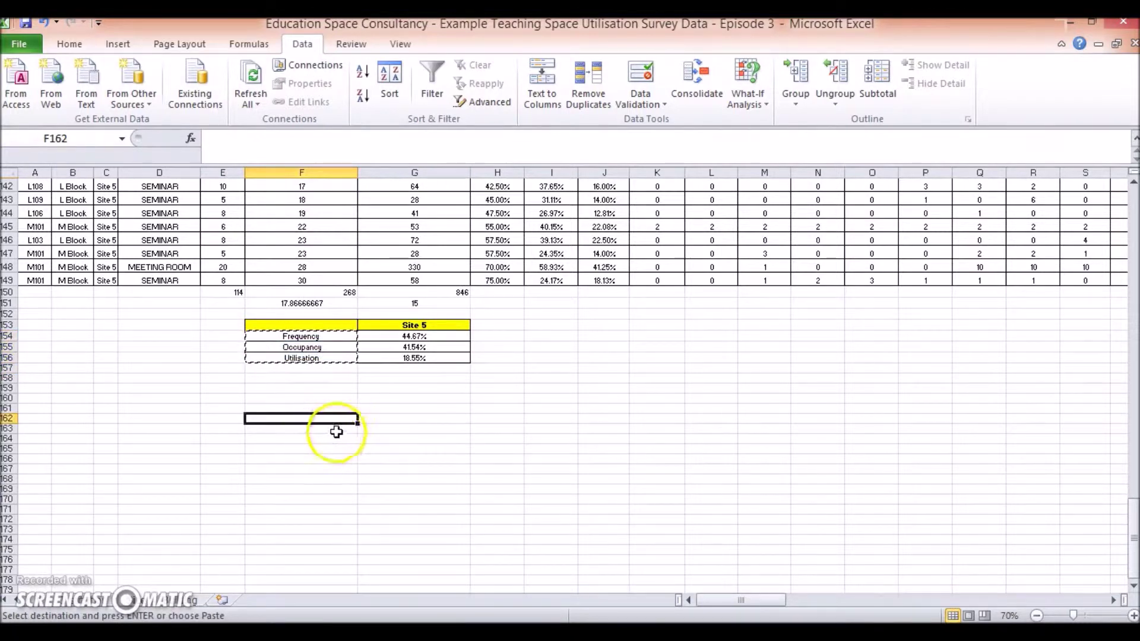
{"action": "key", "text": "ctrl+v"}
Enter the column headings Site 1, Site 2, Site 3, Site 4 and Site 5 in G161 to K161.
{"action": "left_click", "coordinate": [387, 405]}
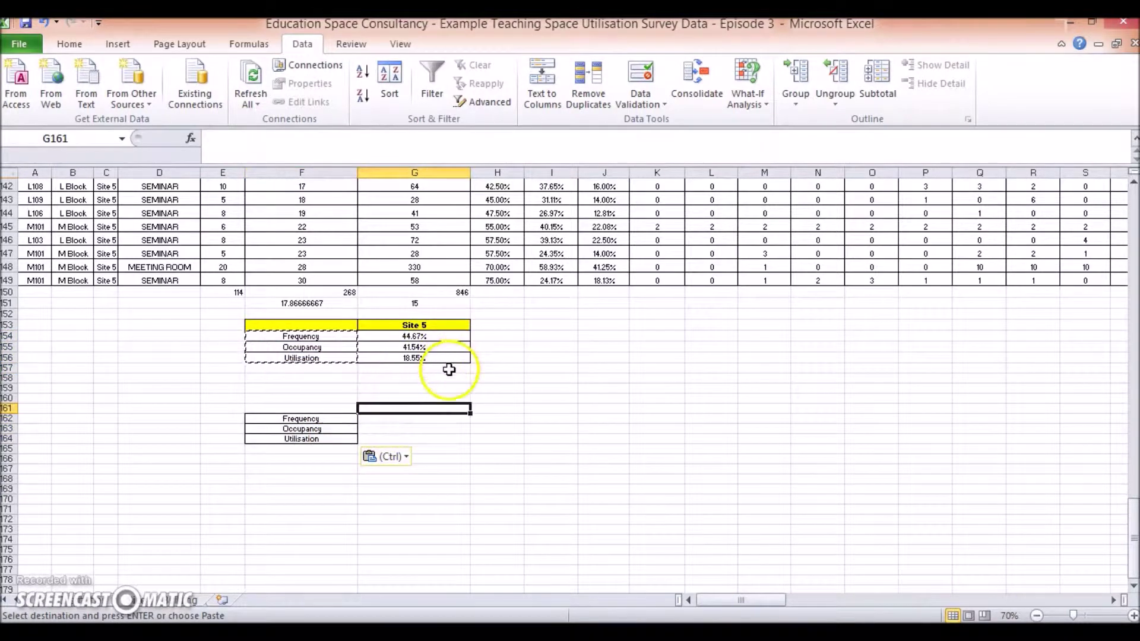
{"action": "type", "text": "Site 1"}
{"action": "key", "text": "Tab"}
{"action": "type", "text": "S"}
{"action": "key", "text": "Tab"}
{"action": "type", "text": "Sit"}
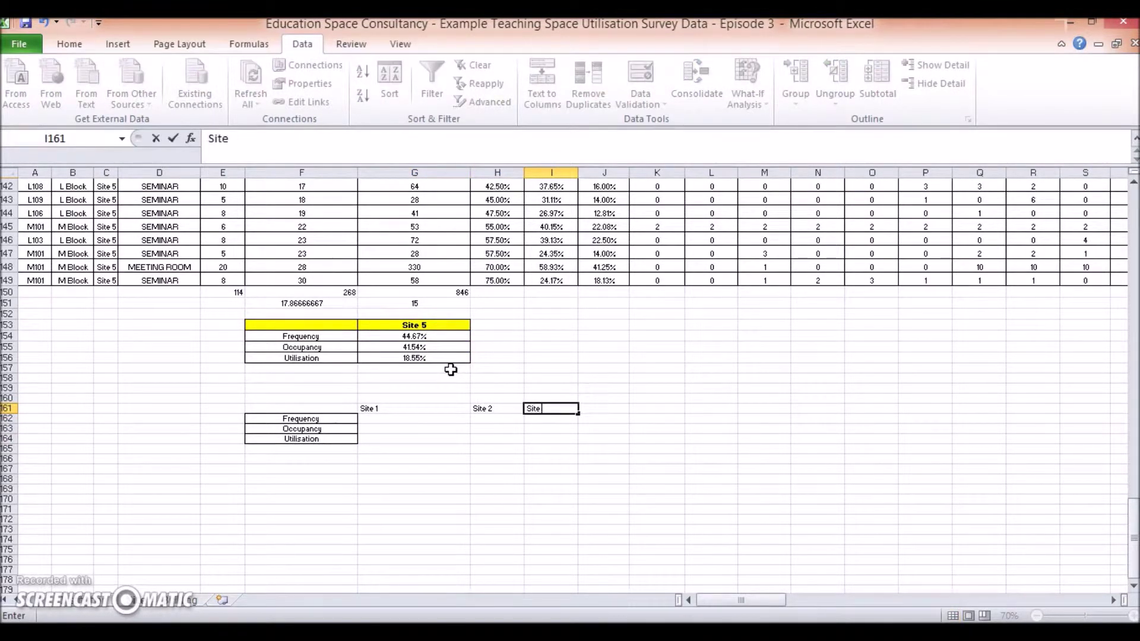
{"action": "key", "text": "Tab"}
{"action": "type", "text": "Site 4"}
{"action": "key", "text": "Tab"}
{"action": "type", "text": "Site"}
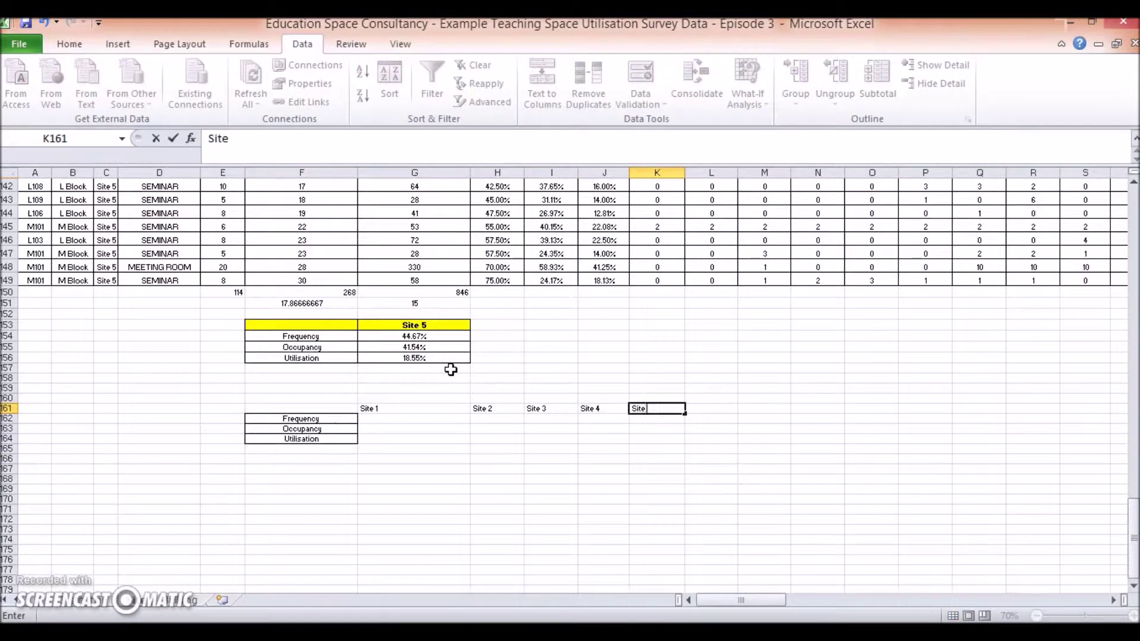
{"action": "type", "text": " 5"}
{"action": "key", "text": "Tab"}
Link G162 to the Site 1 frequency with =G35 and copy the formula down through G164.
{"action": "left_click", "coordinate": [413, 418]}
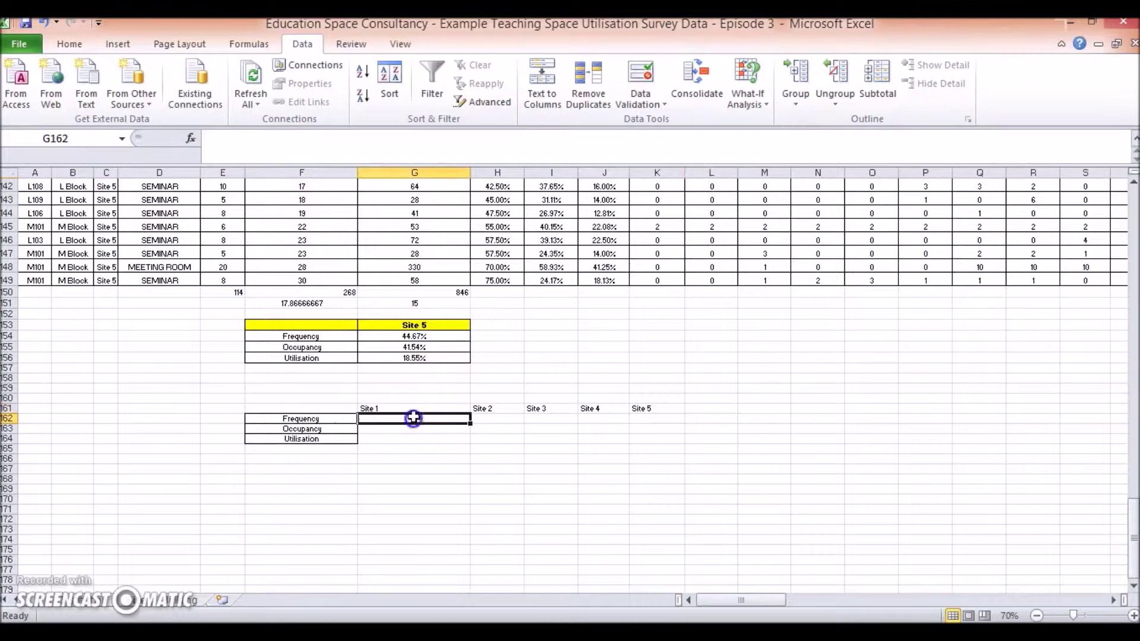
{"action": "scroll", "coordinate": [564, 399], "scroll_direction": "up", "scroll_amount": 9}
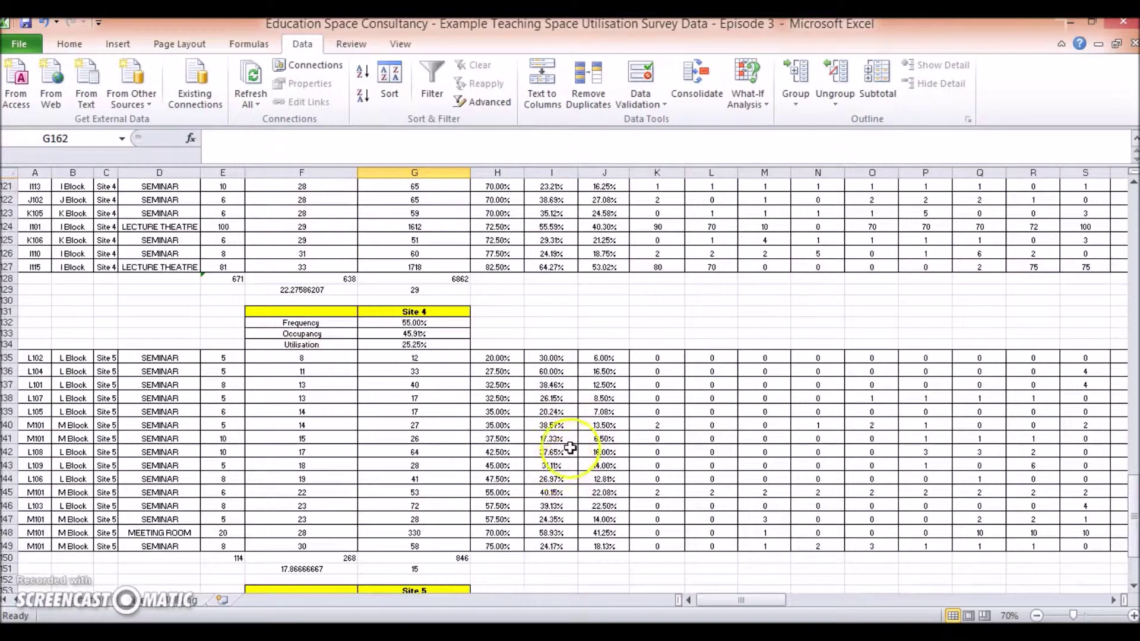
{"action": "scroll", "coordinate": [566, 392], "scroll_direction": "down", "scroll_amount": 9}
{"action": "type", "text": "="}
{"action": "scroll", "coordinate": [577, 378], "scroll_direction": "up", "scroll_amount": 20}
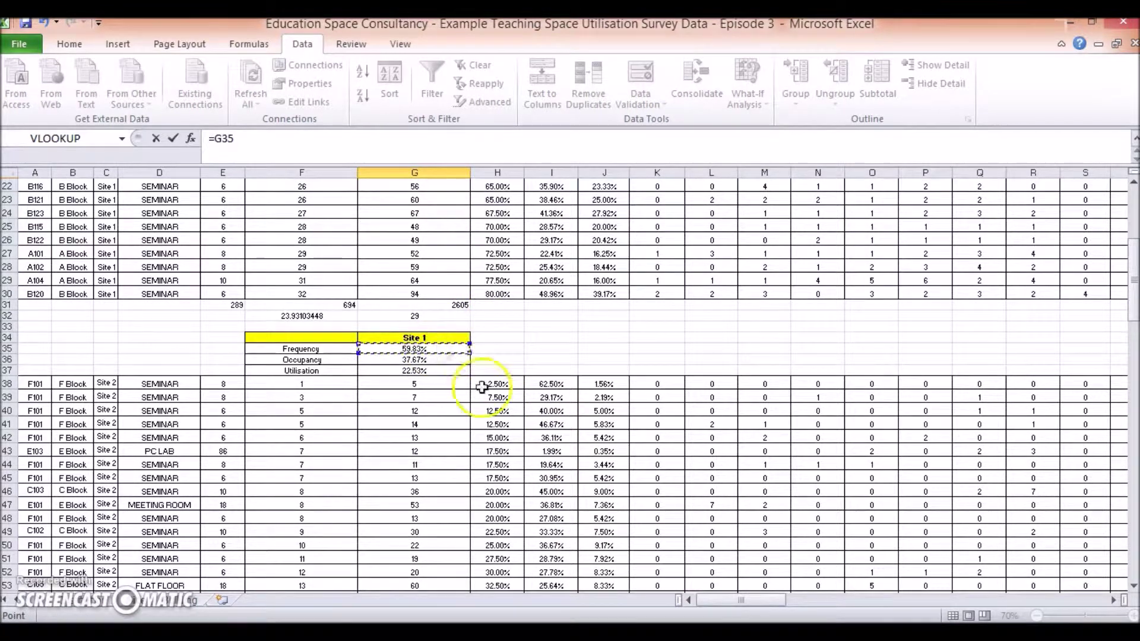
{"action": "key", "text": "Return"}
{"action": "scroll", "coordinate": [455, 419], "scroll_direction": "down", "scroll_amount": 6}
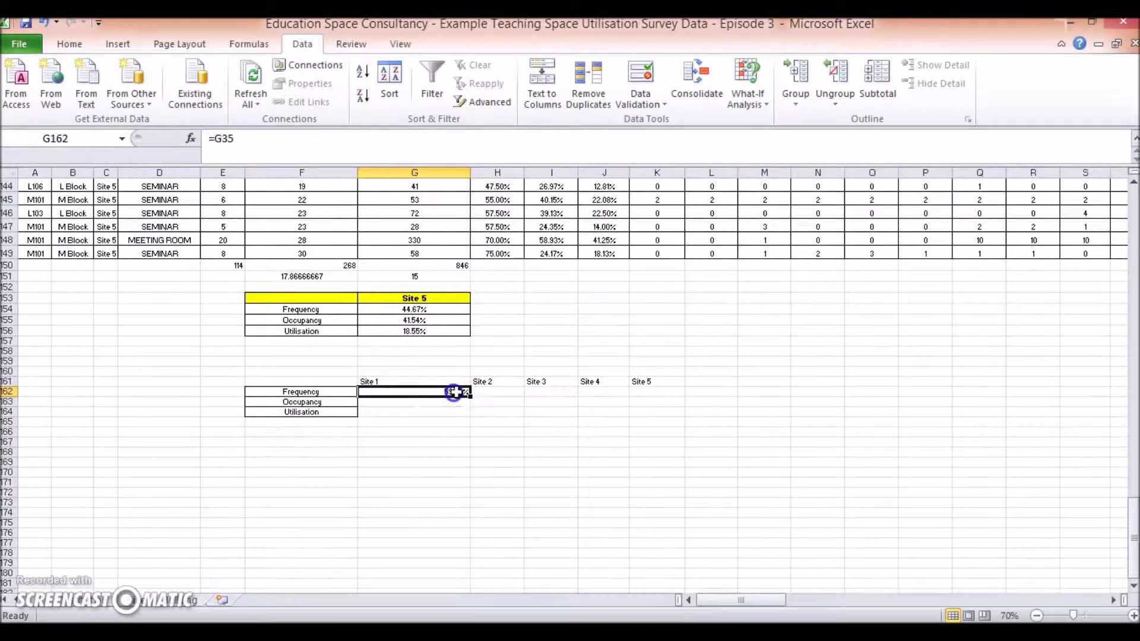
{"action": "key", "text": "ctrl+c"}
{"action": "left_click_drag", "start_coordinate": [454, 392], "coordinate": [453, 412]}
{"action": "key", "text": "ctrl+v"}
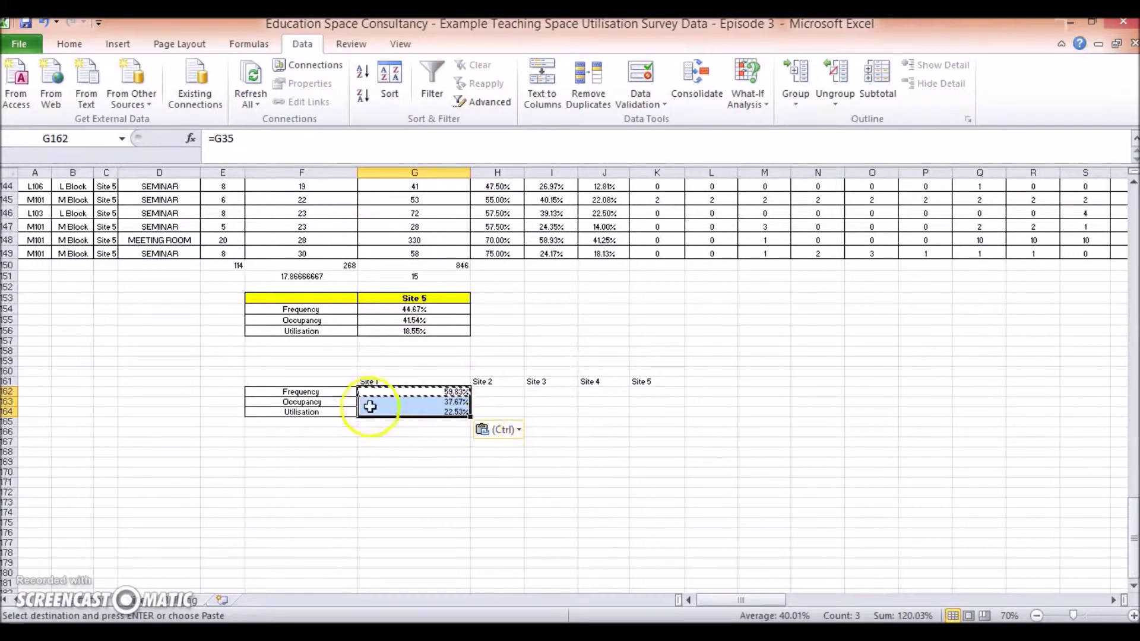
Check which Site 1 summary cells the occupancy and utilisation links in G163 and G164 refer to.
{"action": "left_click", "coordinate": [450, 403]}
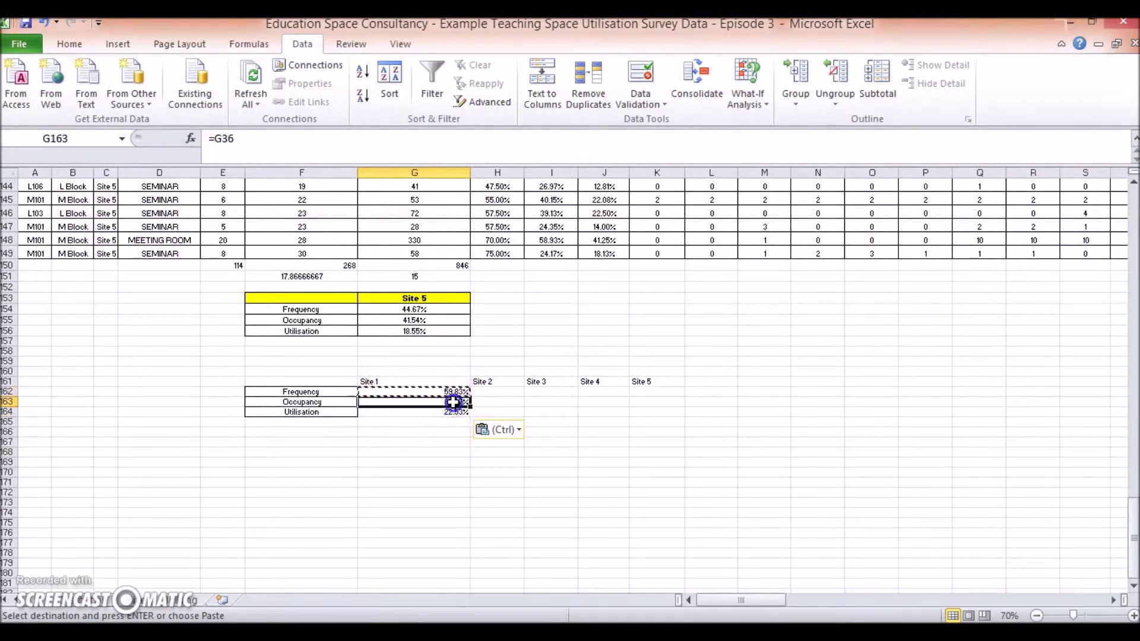
{"action": "double_click", "coordinate": [453, 403]}
{"action": "scroll", "coordinate": [491, 428], "scroll_direction": "up", "scroll_amount": 20}
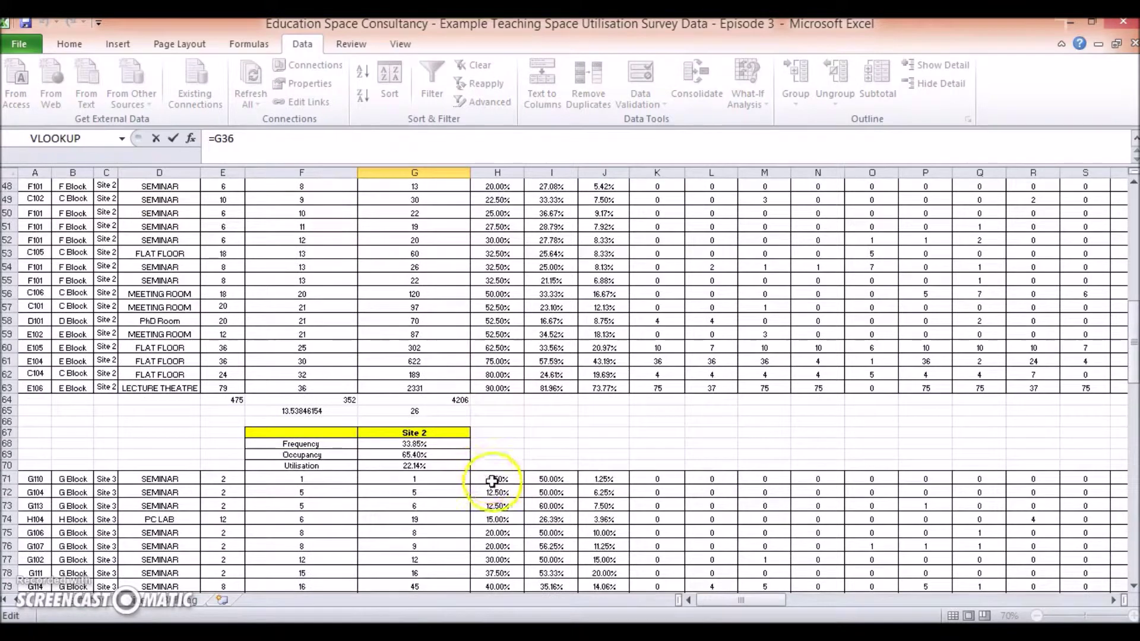
{"action": "scroll", "coordinate": [493, 481], "scroll_direction": "up", "scroll_amount": 13}
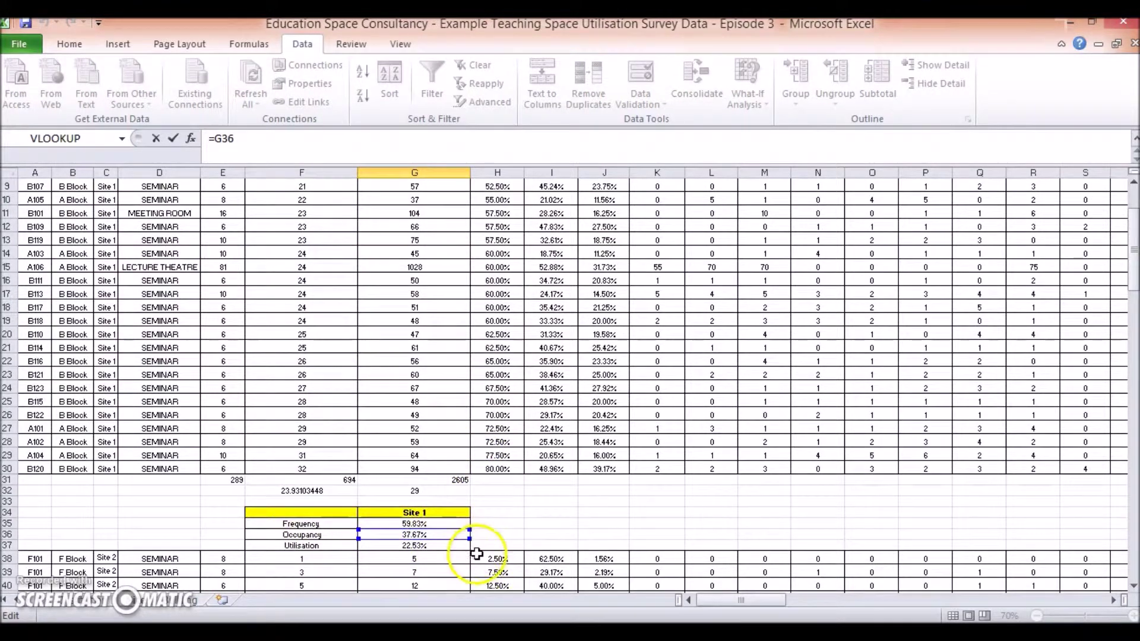
{"action": "scroll", "coordinate": [476, 553], "scroll_direction": "down", "scroll_amount": 20}
{"action": "double_click", "coordinate": [431, 371]}
{"action": "scroll", "coordinate": [434, 384], "scroll_direction": "up", "scroll_amount": 8}
{"action": "scroll", "coordinate": [433, 384], "scroll_direction": "up", "scroll_amount": 20}
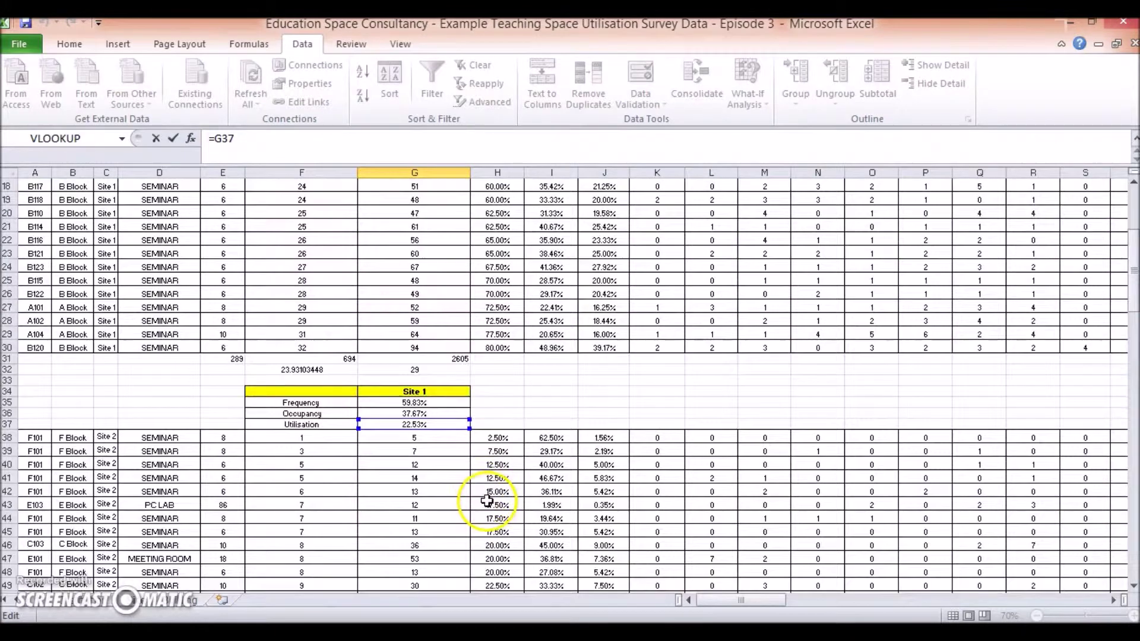
{"action": "scroll", "coordinate": [487, 500], "scroll_direction": "down", "scroll_amount": 20}
{"action": "scroll", "coordinate": [473, 423], "scroll_direction": "up", "scroll_amount": 5}
Link H162 to the Site 2 frequency with =G68 and copy the formula down through H164.
{"action": "left_click", "coordinate": [457, 417]}
{"action": "left_click", "coordinate": [487, 419]}
{"action": "type", "text": "="}
{"action": "scroll", "coordinate": [509, 418], "scroll_direction": "up", "scroll_amount": 20}
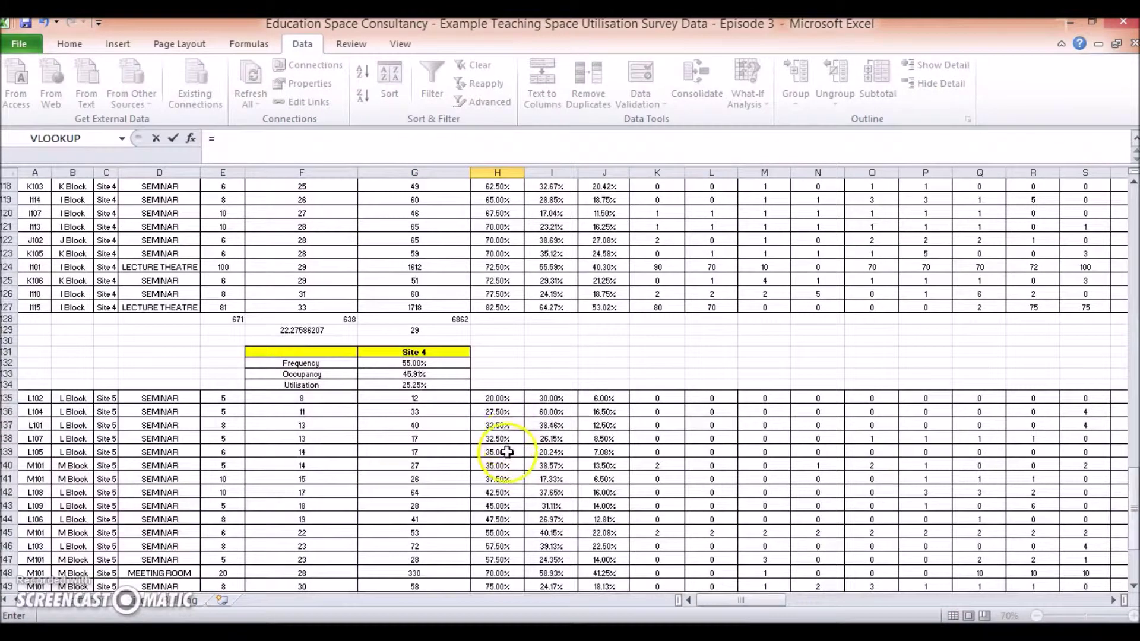
{"action": "left_click", "coordinate": [501, 444]}
{"action": "scroll", "coordinate": [494, 456], "scroll_direction": "up", "scroll_amount": 7}
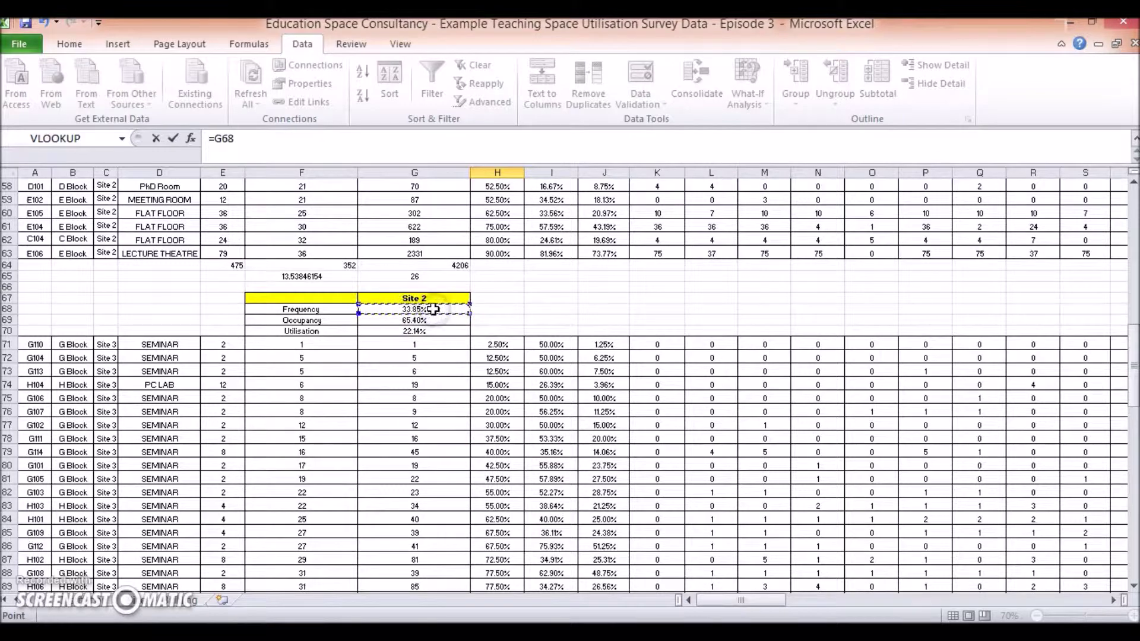
{"action": "key", "text": "Return"}
{"action": "scroll", "coordinate": [511, 523], "scroll_direction": "down", "scroll_amount": 2}
{"action": "left_click", "coordinate": [511, 522]}
{"action": "left_click", "coordinate": [513, 512]}
{"action": "key", "text": "ctrl+c"}
{"action": "left_click_drag", "start_coordinate": [513, 512], "coordinate": [509, 532]}
{"action": "key", "text": "ctrl+v"}
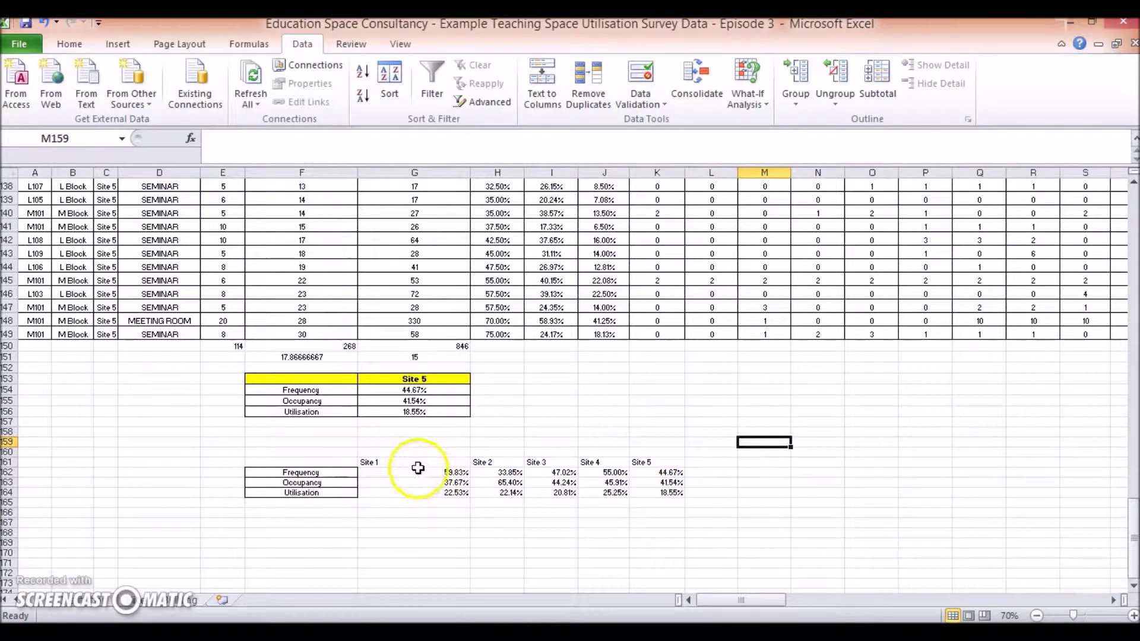
Inspect the five-site comparison table, the Site 1 frequency link in G162 and the Site 5 room count formula in G151.
{"action": "left_click_drag", "start_coordinate": [315, 462], "coordinate": [666, 518]}
{"action": "left_click_drag", "start_coordinate": [442, 462], "coordinate": [467, 474]}
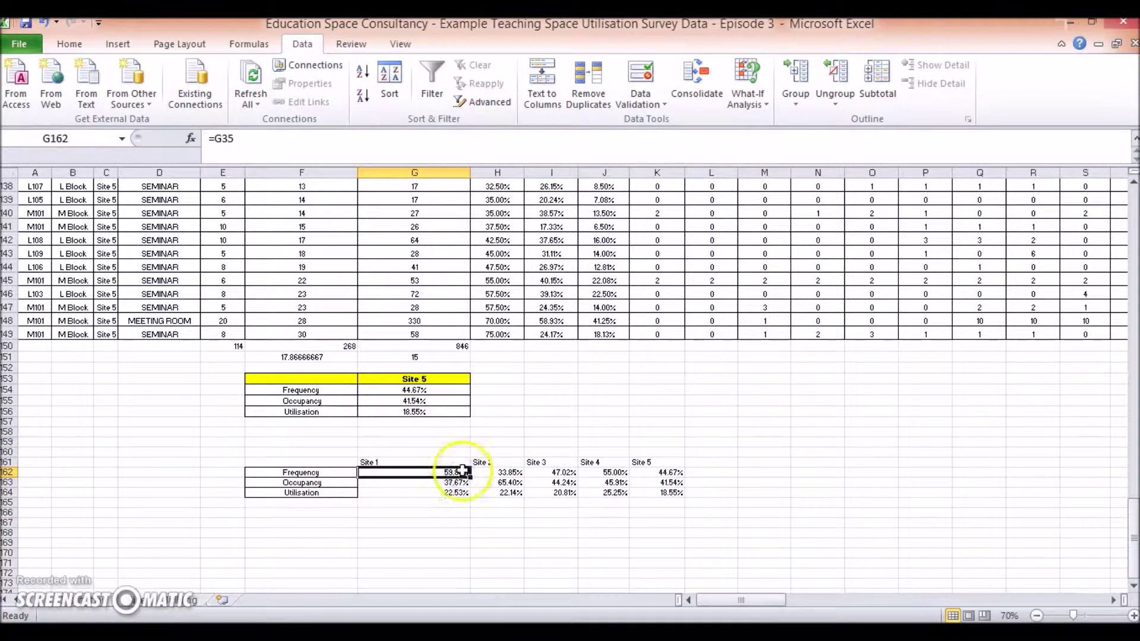
{"action": "scroll", "coordinate": [463, 421], "scroll_direction": "up", "scroll_amount": 2}
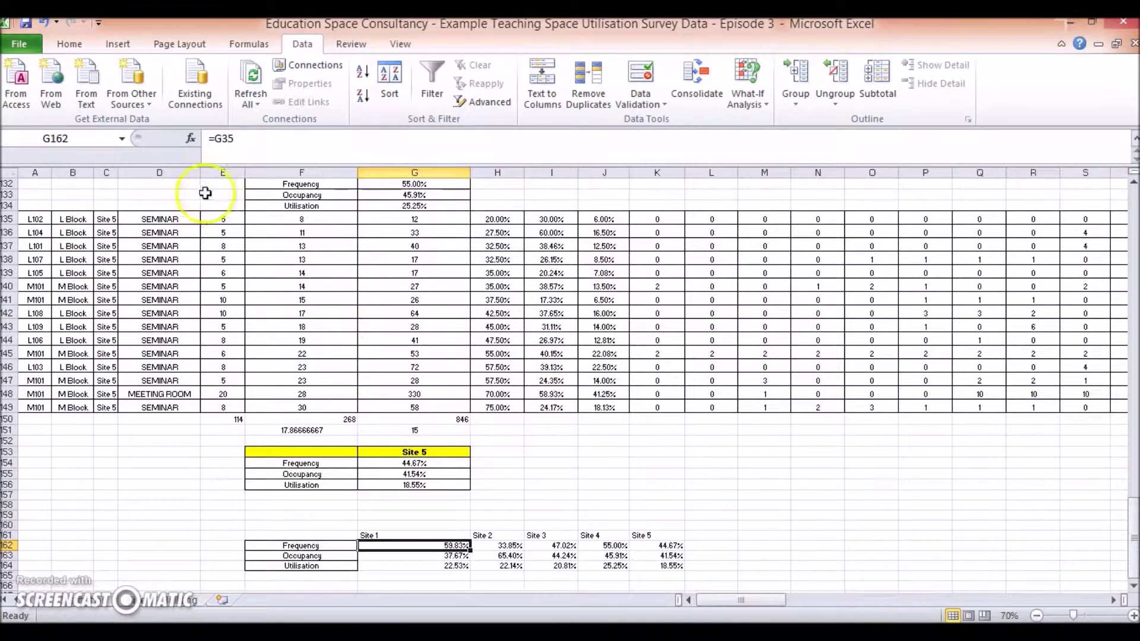
{"action": "scroll", "coordinate": [718, 315], "scroll_direction": "up", "scroll_amount": 5}
{"action": "scroll", "coordinate": [535, 297], "scroll_direction": "down", "scroll_amount": 5}
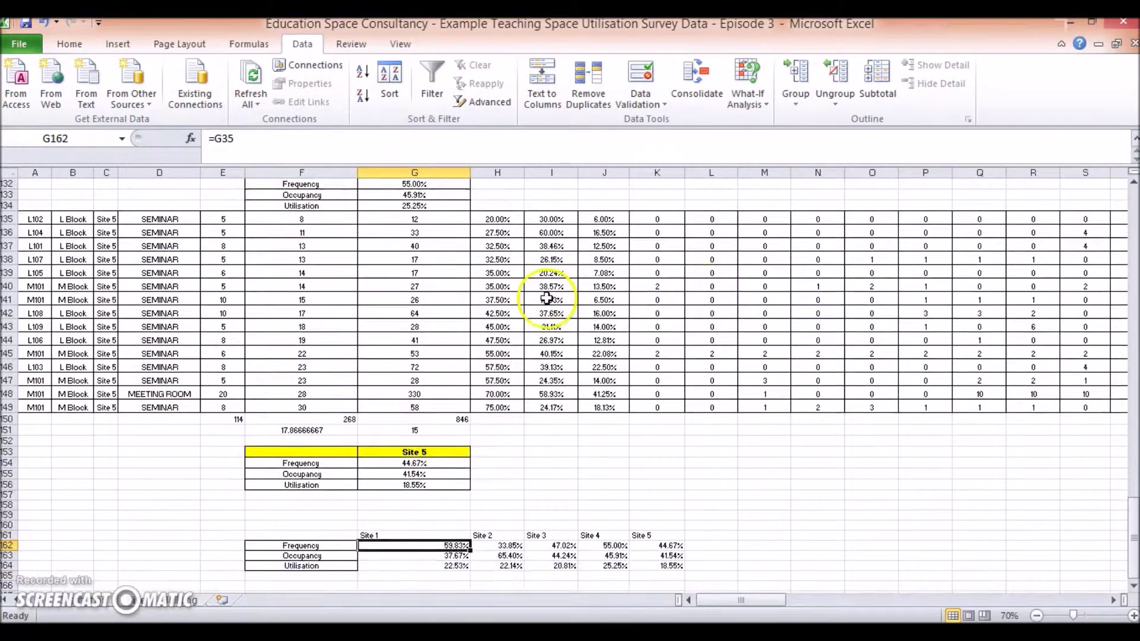
{"action": "scroll", "coordinate": [470, 491], "scroll_direction": "up", "scroll_amount": 1}
{"action": "double_click", "coordinate": [442, 463]}
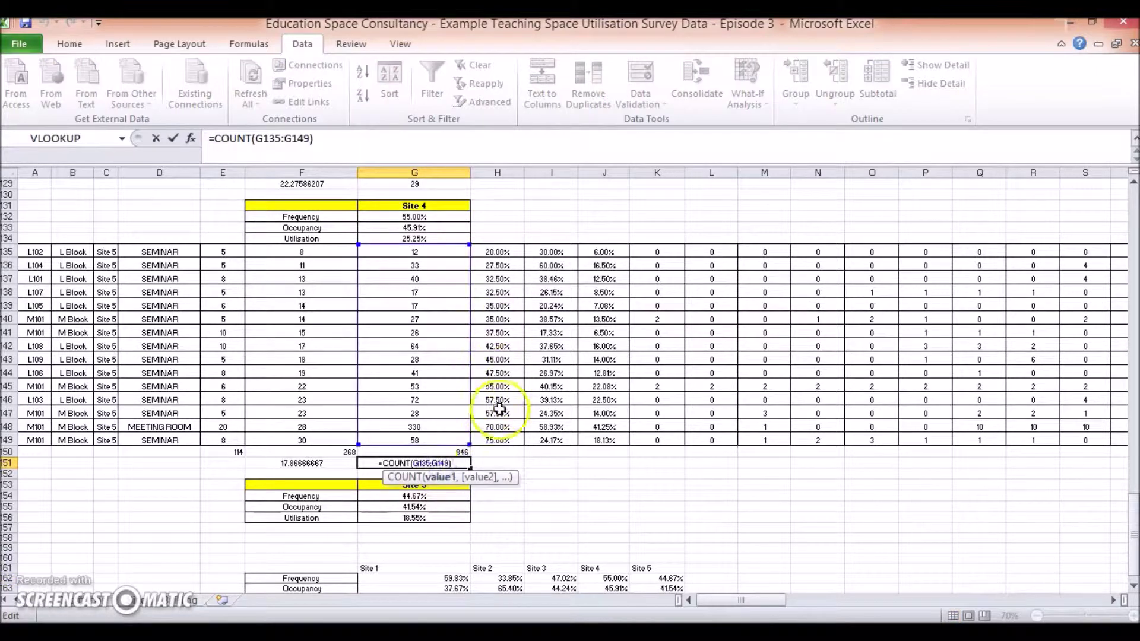
{"action": "key", "text": "Escape"}
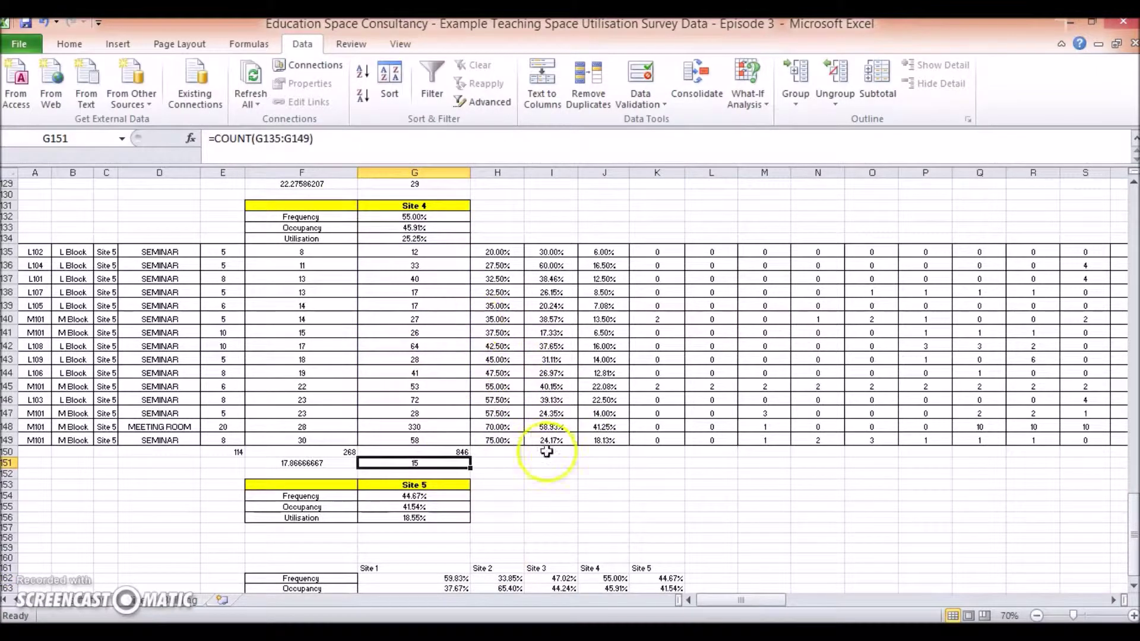
Shrink the Site 5 room count range in G151 so the formula reads =COUNT(G136:G149).
{"action": "double_click", "coordinate": [438, 463]}
{"action": "left_click_drag", "start_coordinate": [467, 244], "coordinate": [463, 257]}
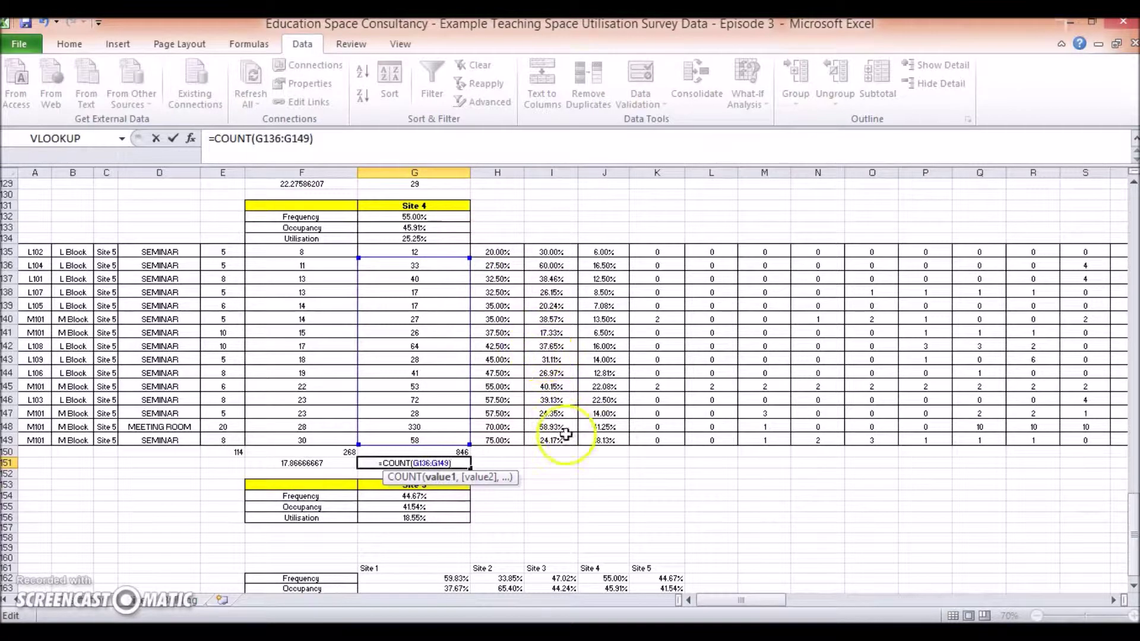
{"action": "scroll", "coordinate": [564, 424], "scroll_direction": "down", "scroll_amount": 2}
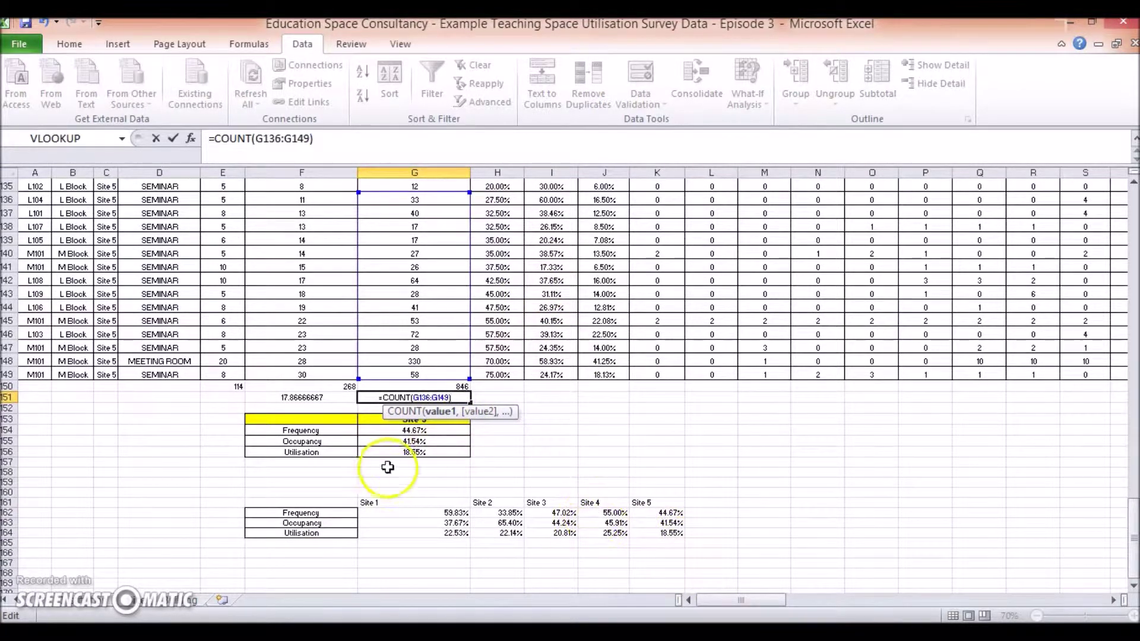
{"action": "key", "text": "Return"}
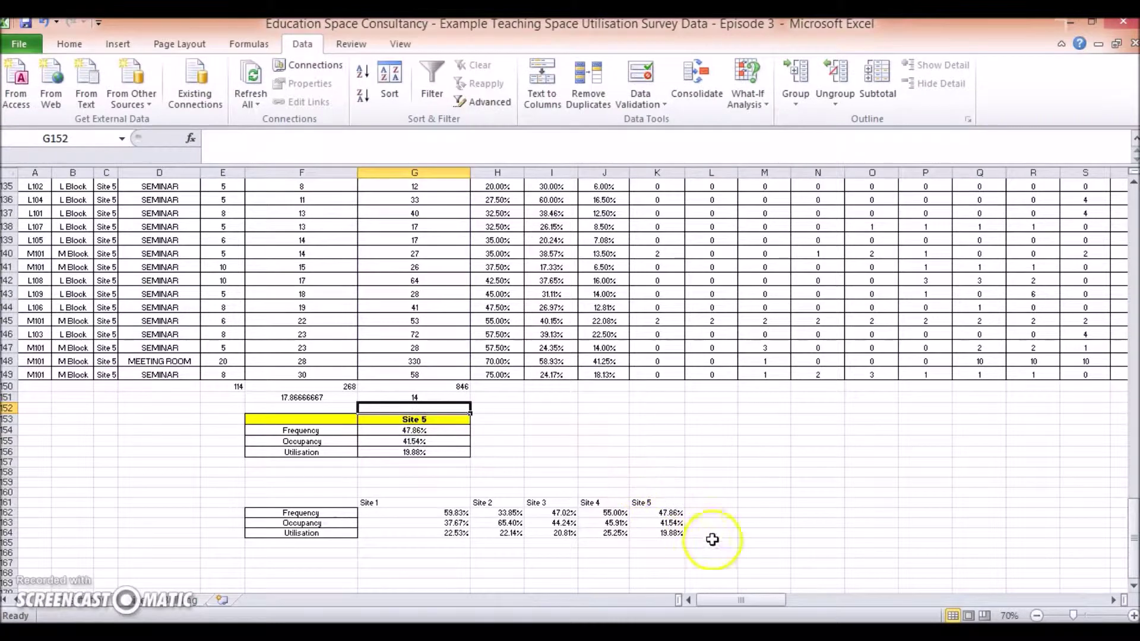
Restore the Site 5 room count in G151 to the full range, =COUNT(G135:G149).
{"action": "left_click", "coordinate": [433, 397]}
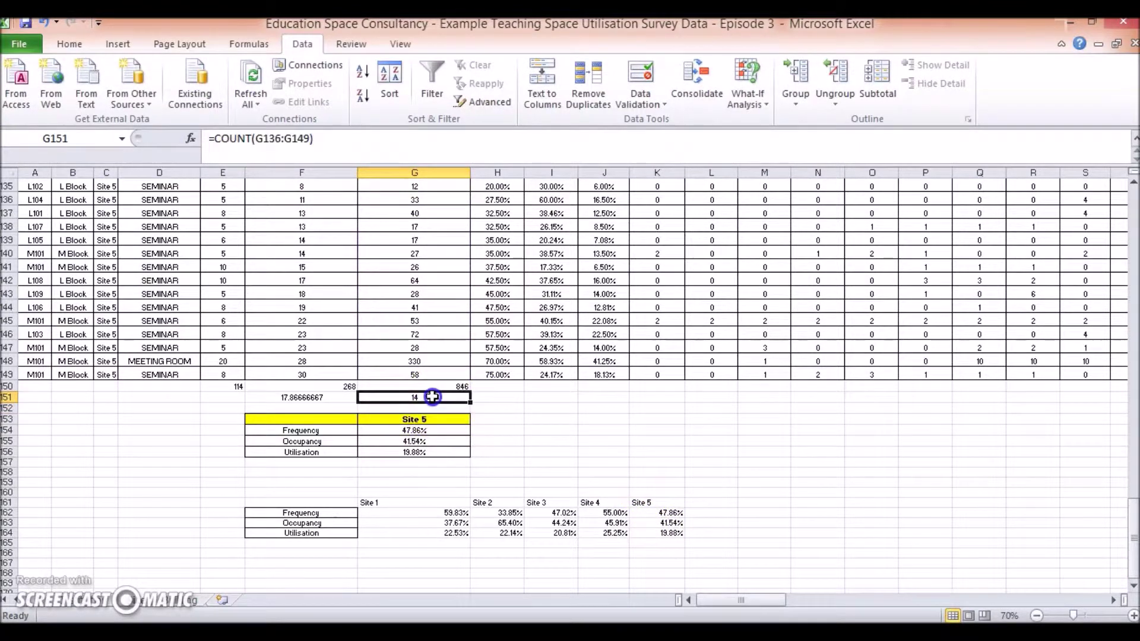
{"action": "double_click", "coordinate": [432, 397]}
{"action": "scroll", "coordinate": [509, 381], "scroll_direction": "up", "scroll_amount": 4}
{"action": "left_click_drag", "start_coordinate": [469, 338], "coordinate": [466, 322]}
{"action": "key", "text": "Return"}
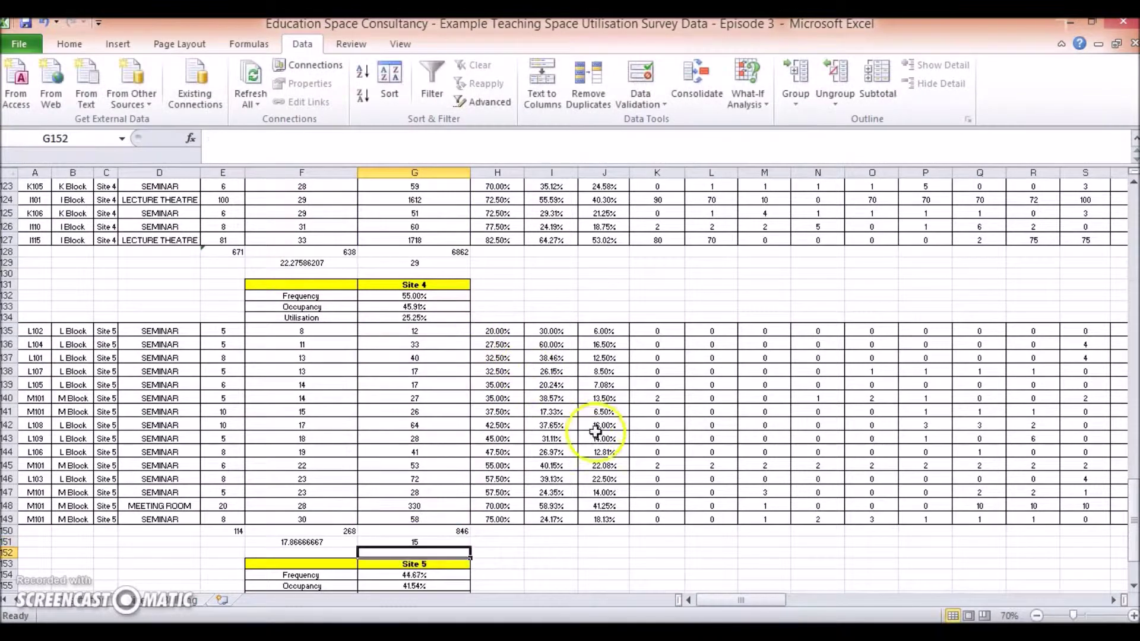
{"action": "scroll", "coordinate": [602, 436], "scroll_direction": "down", "scroll_amount": 3}
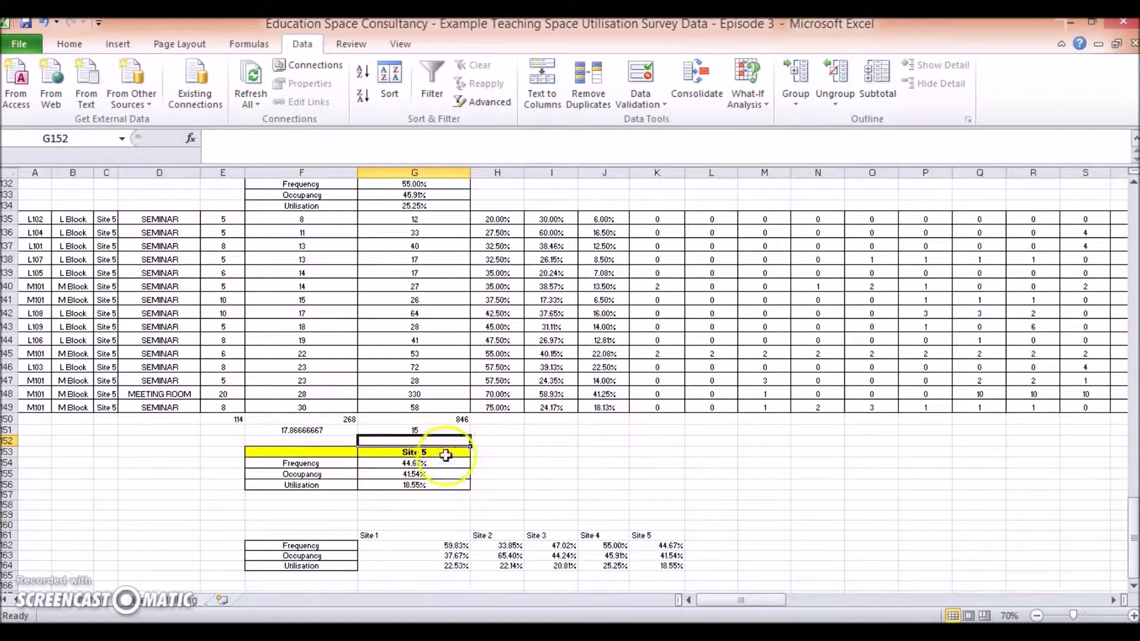
{"action": "scroll", "coordinate": [700, 534], "scroll_direction": "down", "scroll_amount": 1}
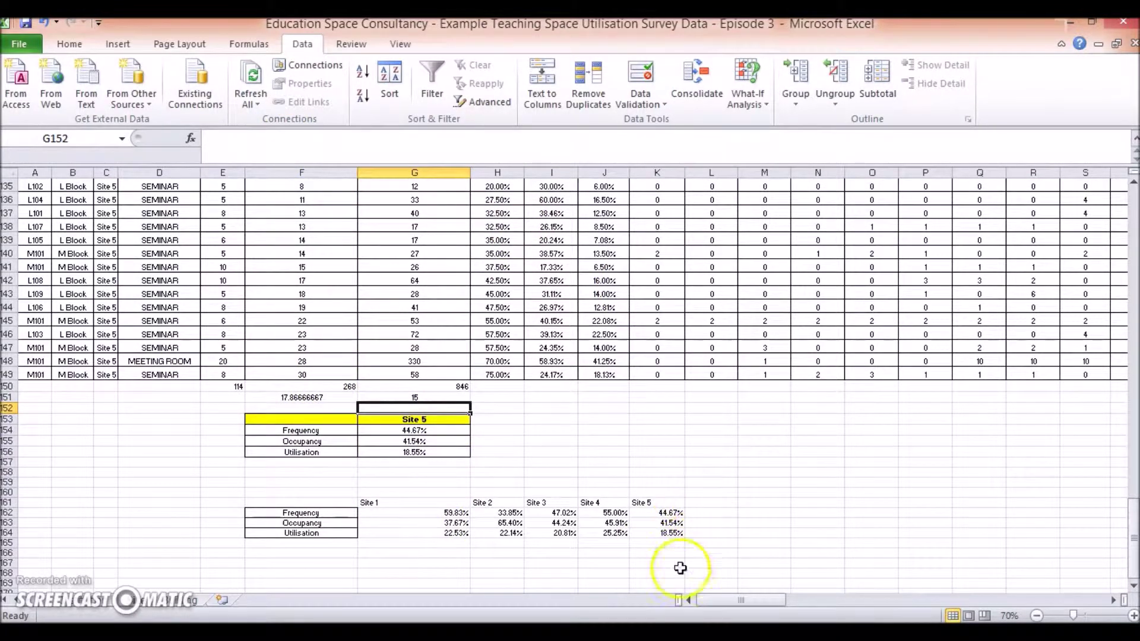
Copy the Site 5 frequency, occupancy and utilisation results from G154:G156 and paste them as values only into L162:L164.
{"action": "left_click_drag", "start_coordinate": [351, 502], "coordinate": [671, 532]}
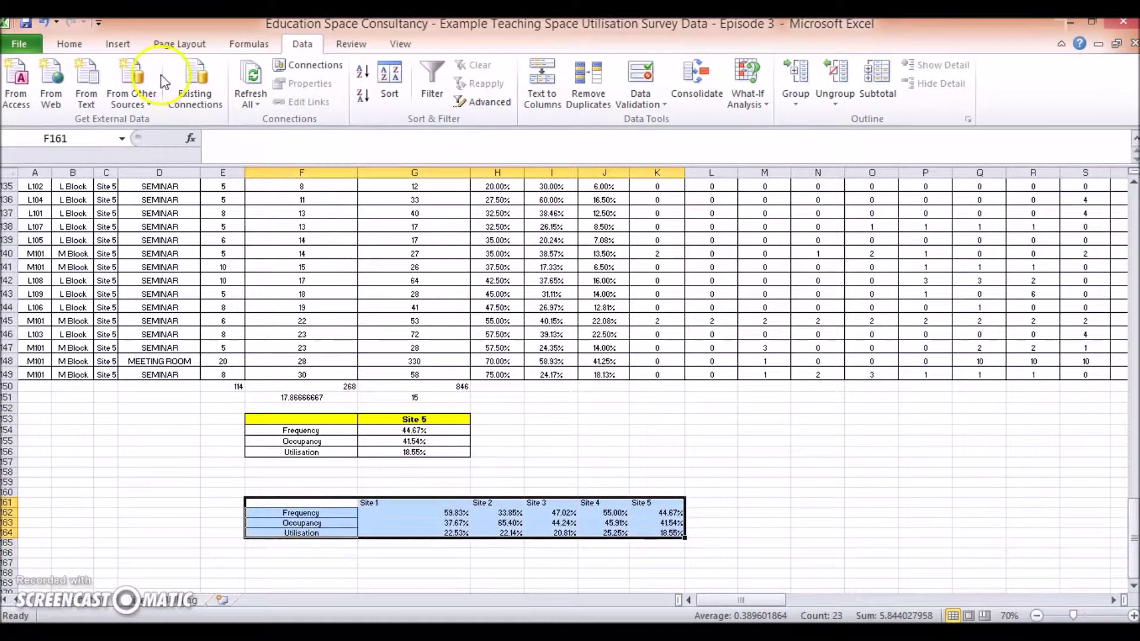
{"action": "left_click_drag", "start_coordinate": [784, 483], "coordinate": [784, 477]}
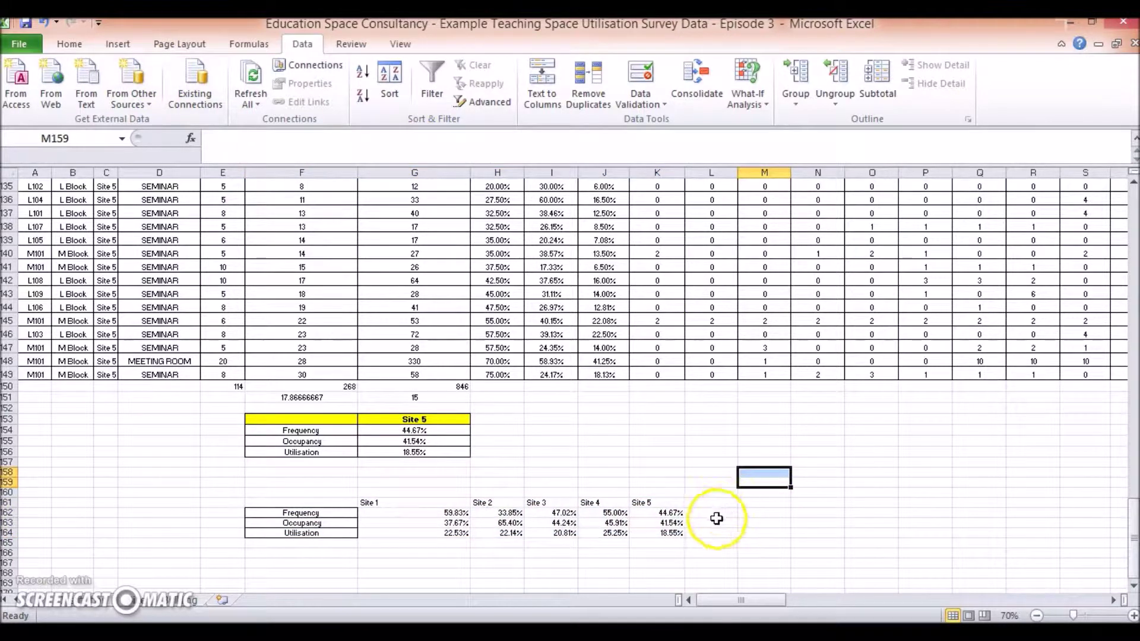
{"action": "left_click_drag", "start_coordinate": [463, 430], "coordinate": [456, 449]}
{"action": "key", "text": "ctrl+c"}
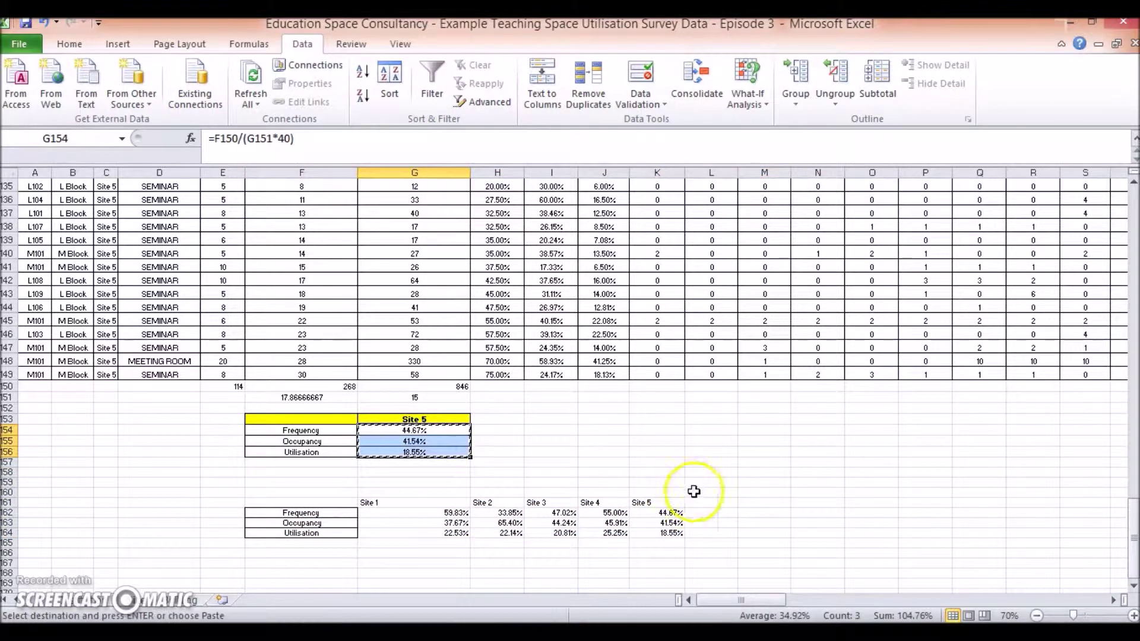
{"action": "left_click", "coordinate": [720, 510]}
{"action": "right_click", "coordinate": [719, 510]}
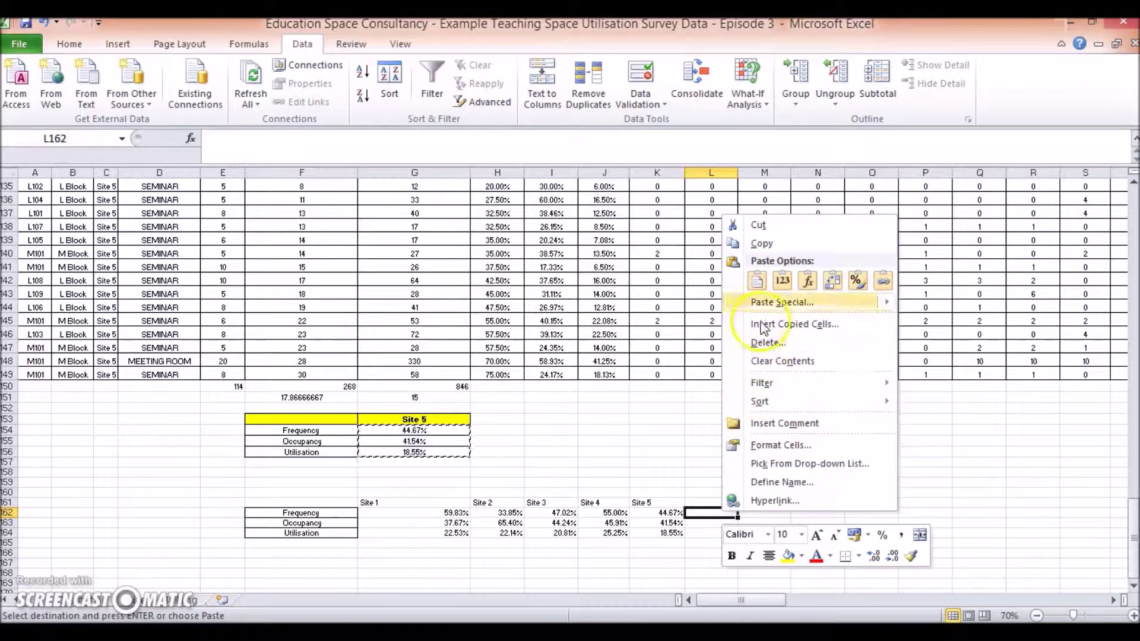
{"action": "left_click", "coordinate": [785, 282]}
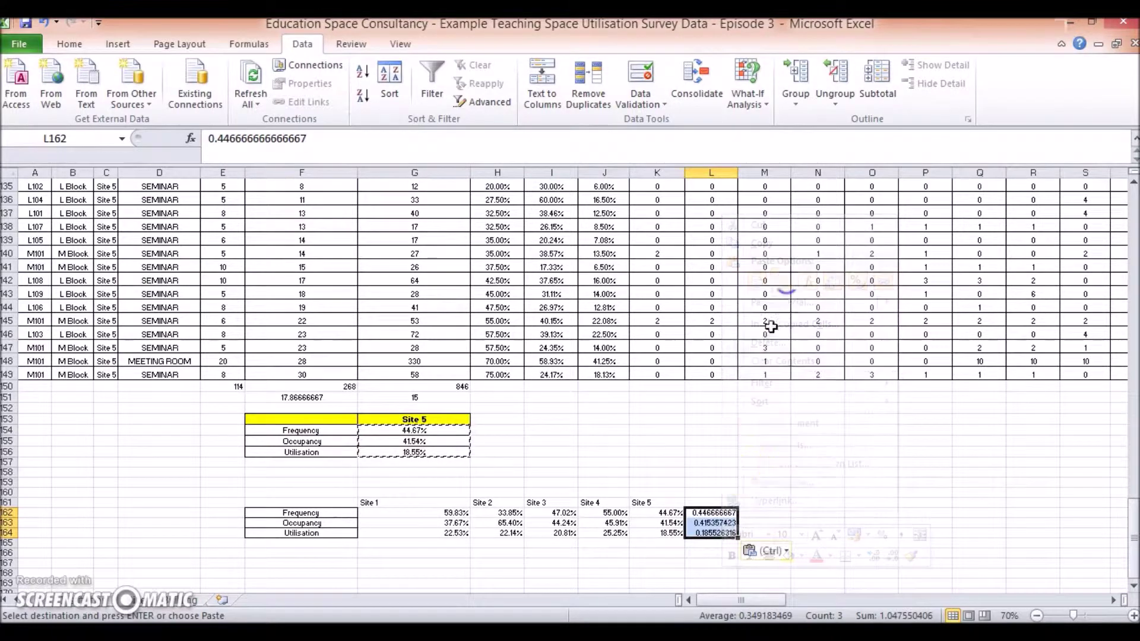
Format the pasted values in L162:L164 as percentages with two decimal places.
{"action": "right_click", "coordinate": [704, 523]}
{"action": "left_click", "coordinate": [765, 453]}
{"action": "left_click", "coordinate": [610, 376]}
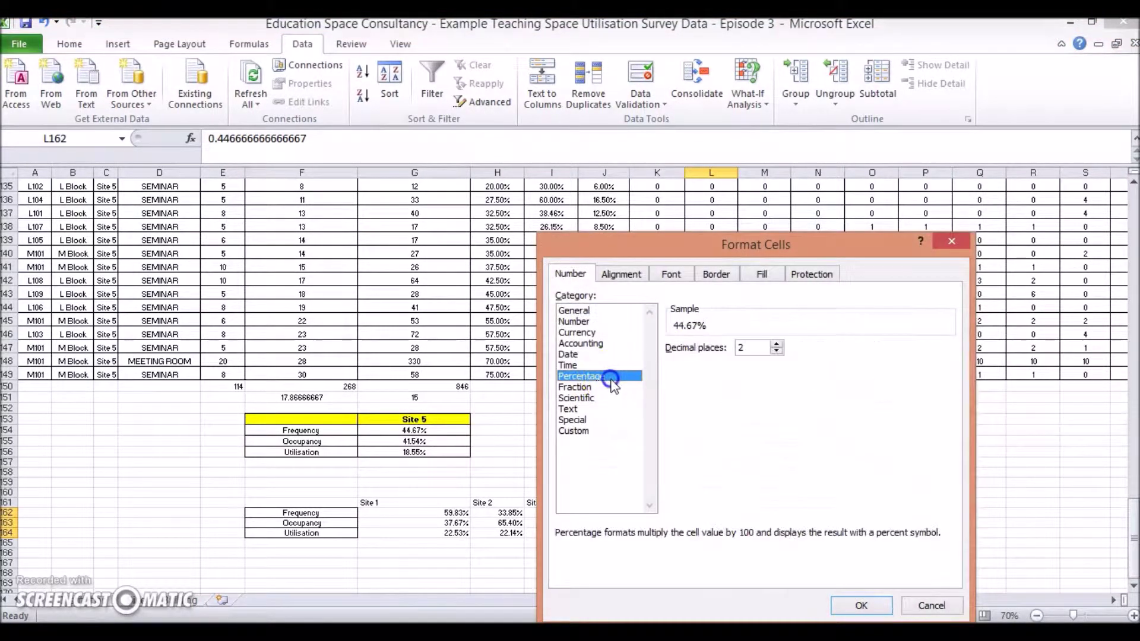
{"action": "key", "text": "Return"}
{"action": "left_click", "coordinate": [780, 502]}
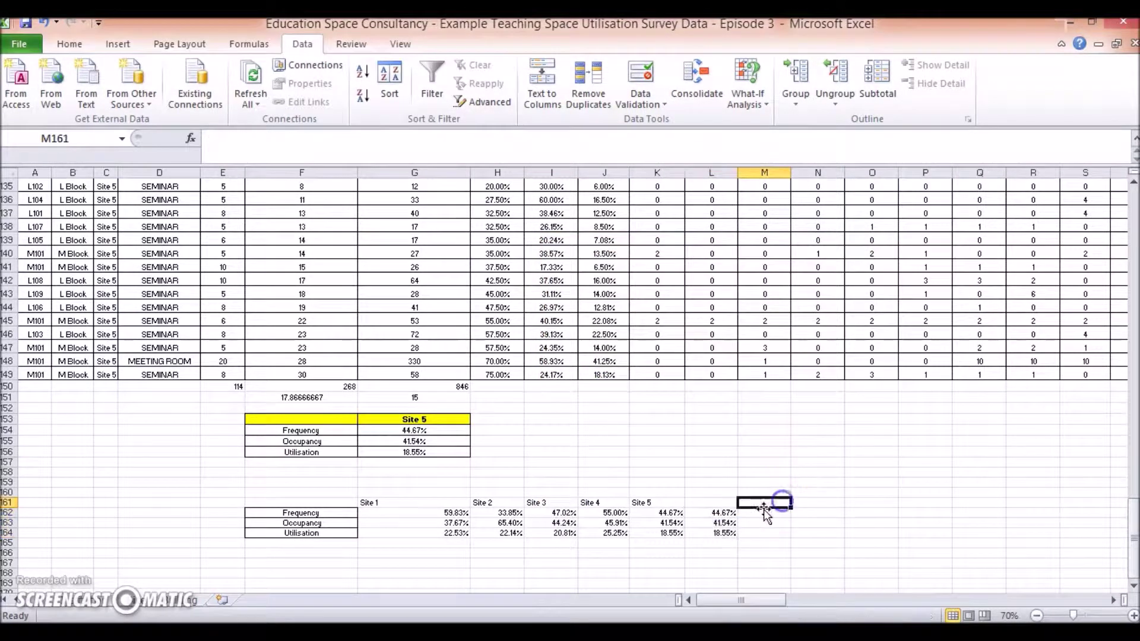
Shrink the Site 5 room count range in G151 so the formula counts only ten rooms.
{"action": "left_click", "coordinate": [446, 399]}
{"action": "double_click", "coordinate": [450, 397]}
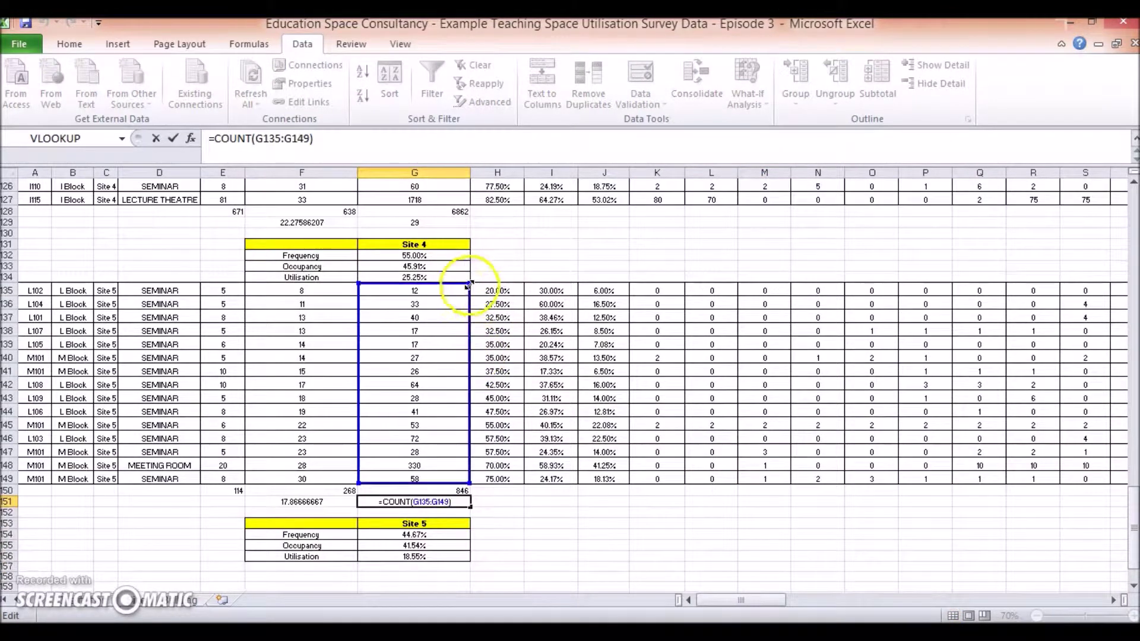
{"action": "left_click_drag", "start_coordinate": [461, 339], "coordinate": [462, 354]}
{"action": "scroll", "coordinate": [712, 451], "scroll_direction": "down", "scroll_amount": 5}
{"action": "key", "text": "Return"}
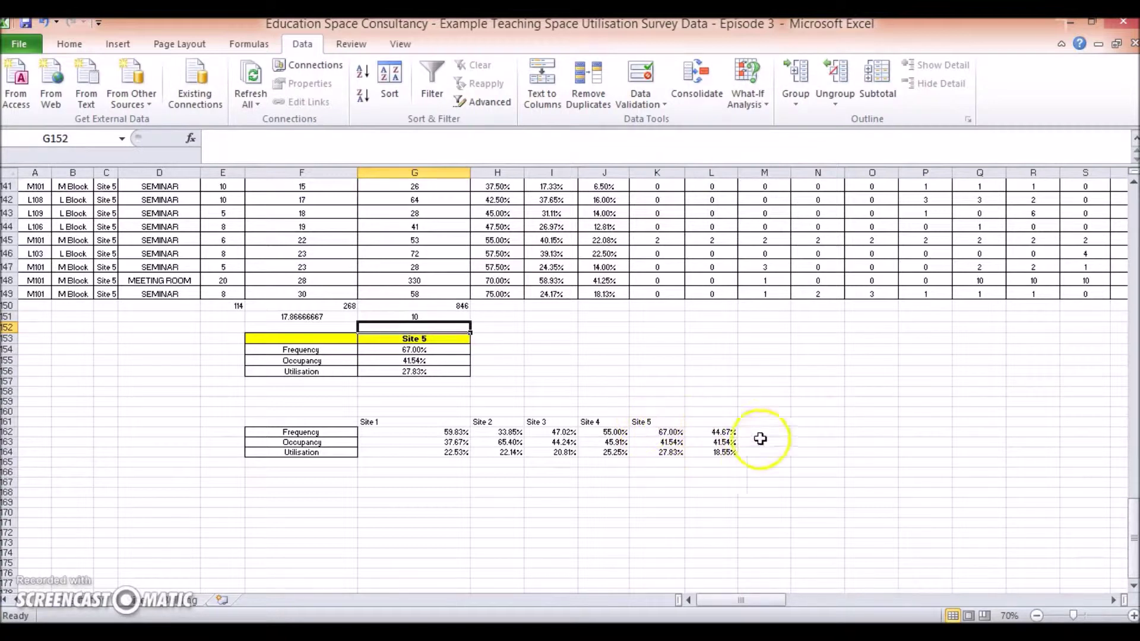
Undo the last change to the Site 5 room count range in G151.
{"action": "key", "text": "ctrl+z"}
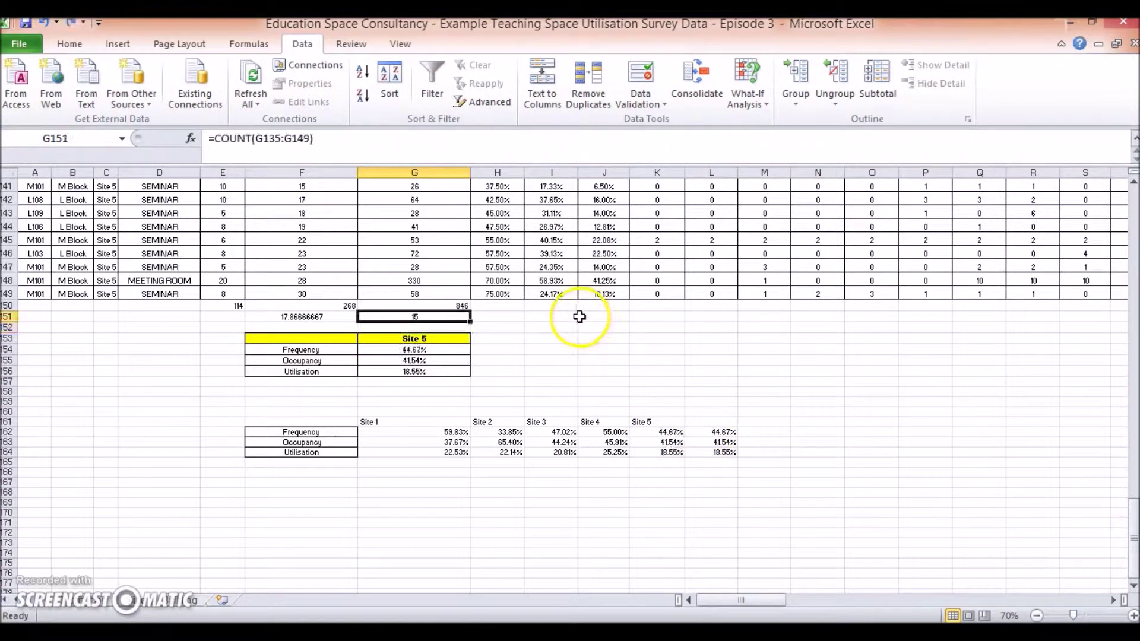
{"action": "scroll", "coordinate": [443, 297], "scroll_direction": "up", "scroll_amount": 1}
{"action": "left_click", "coordinate": [432, 357]}
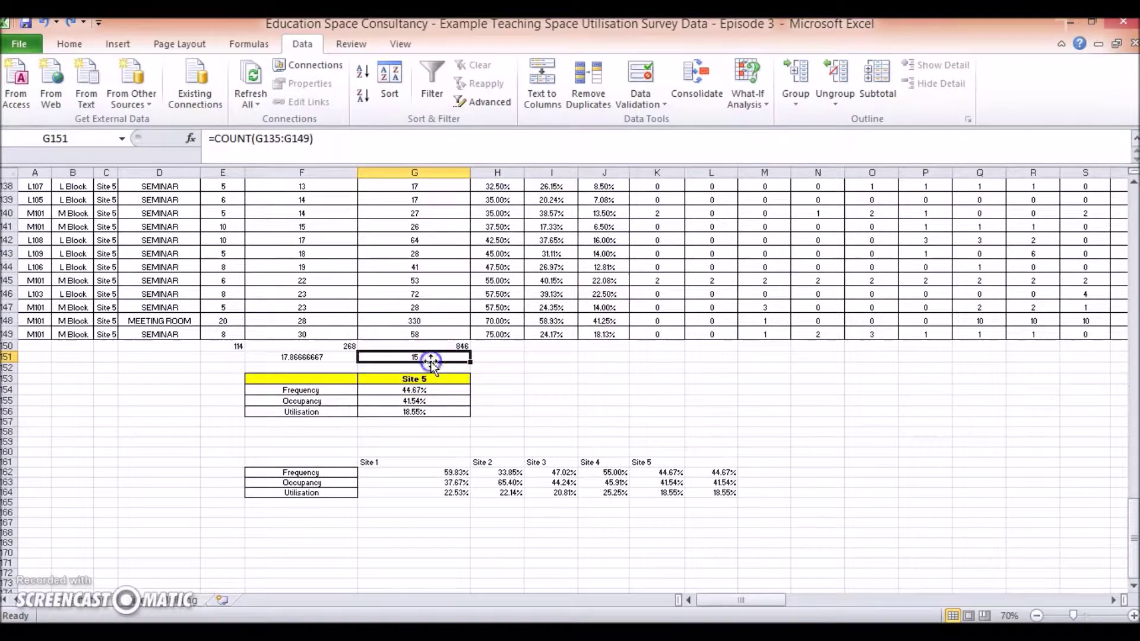
{"action": "double_click", "coordinate": [434, 357]}
{"action": "scroll", "coordinate": [610, 361], "scroll_direction": "up", "scroll_amount": 3}
{"action": "left_click", "coordinate": [709, 440]}
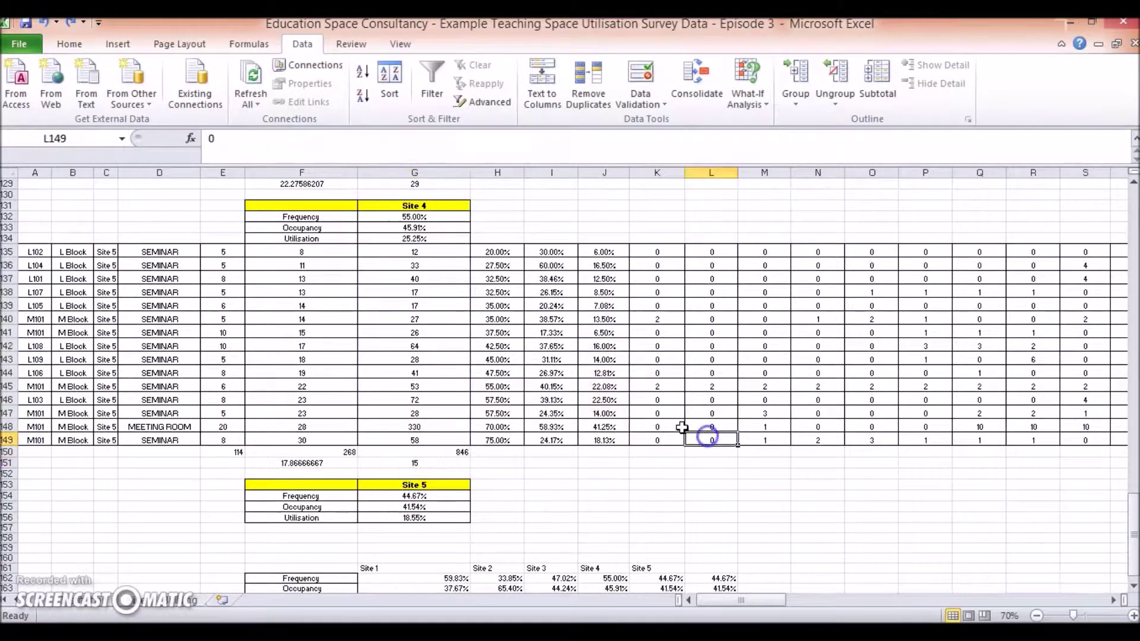
Clear the unlinked Site 5 percentages beside the comparison table in L162:L164.
{"action": "scroll", "coordinate": [721, 474], "scroll_direction": "down", "scroll_amount": 2}
{"action": "left_click_drag", "start_coordinate": [766, 552], "coordinate": [718, 505]}
{"action": "key", "text": "Delete"}
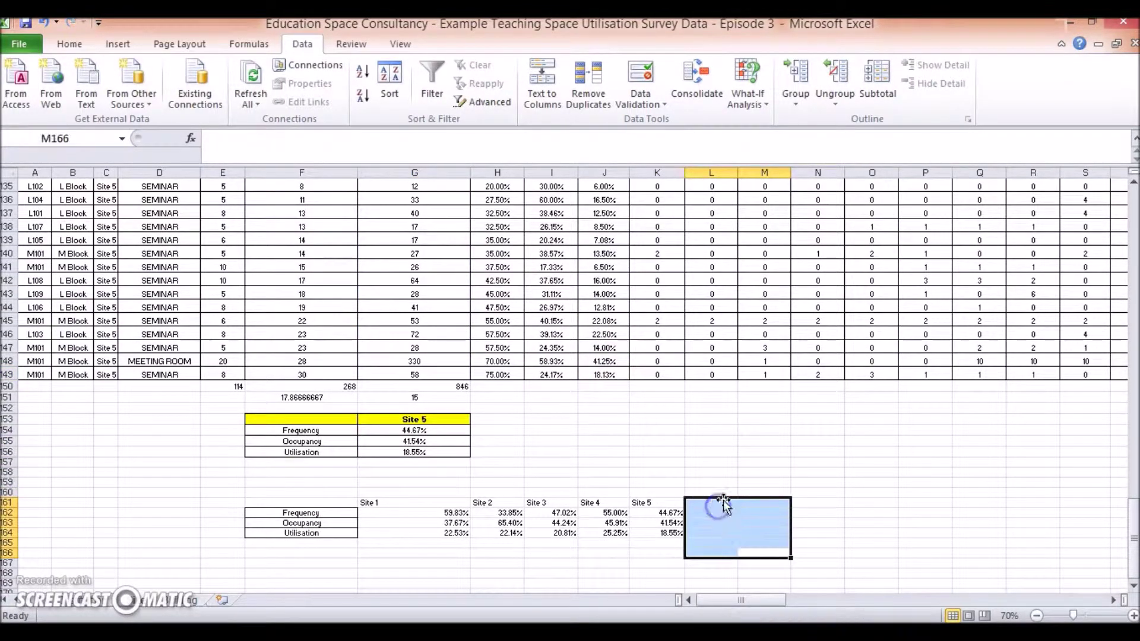
Apply borders to the whole comparison table F161:K164 and centre its contents horizontally.
{"action": "left_click_drag", "start_coordinate": [335, 504], "coordinate": [653, 530]}
{"action": "left_click", "coordinate": [77, 43]}
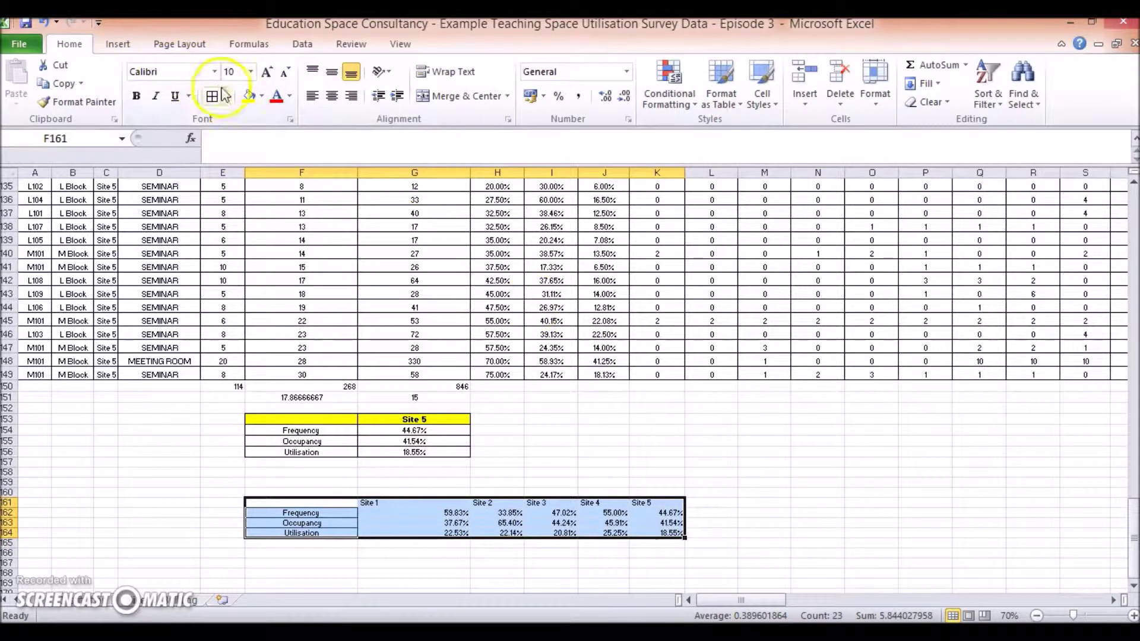
{"action": "left_click", "coordinate": [745, 502]}
{"action": "left_click", "coordinate": [329, 500]}
{"action": "left_click_drag", "start_coordinate": [328, 500], "coordinate": [656, 532]}
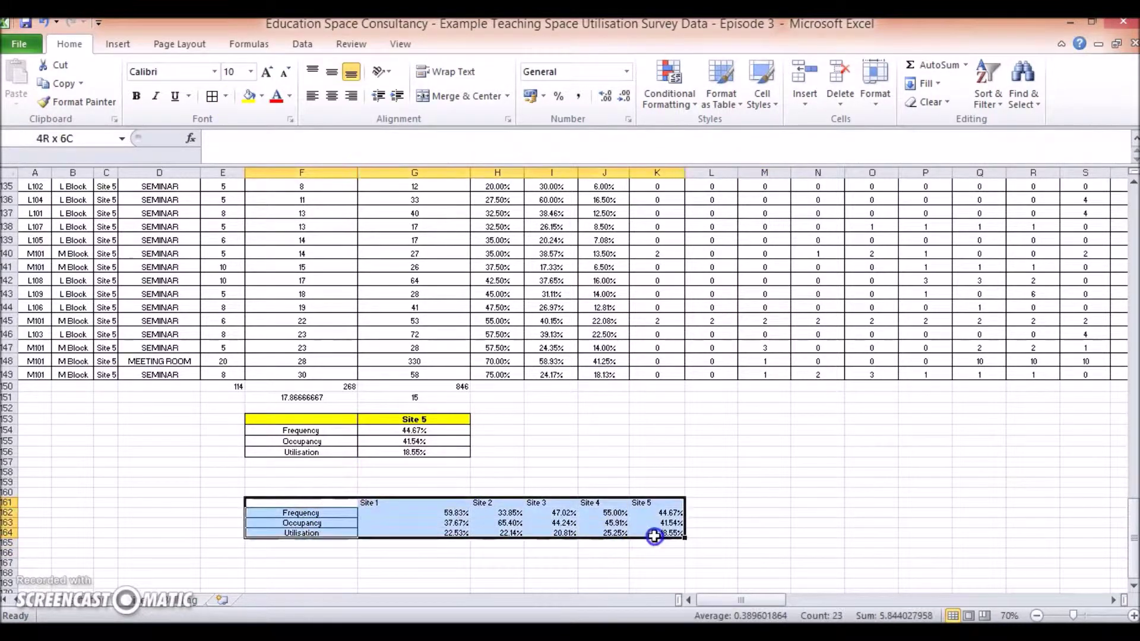
{"action": "left_click", "coordinate": [213, 96]}
{"action": "left_click", "coordinate": [332, 96]}
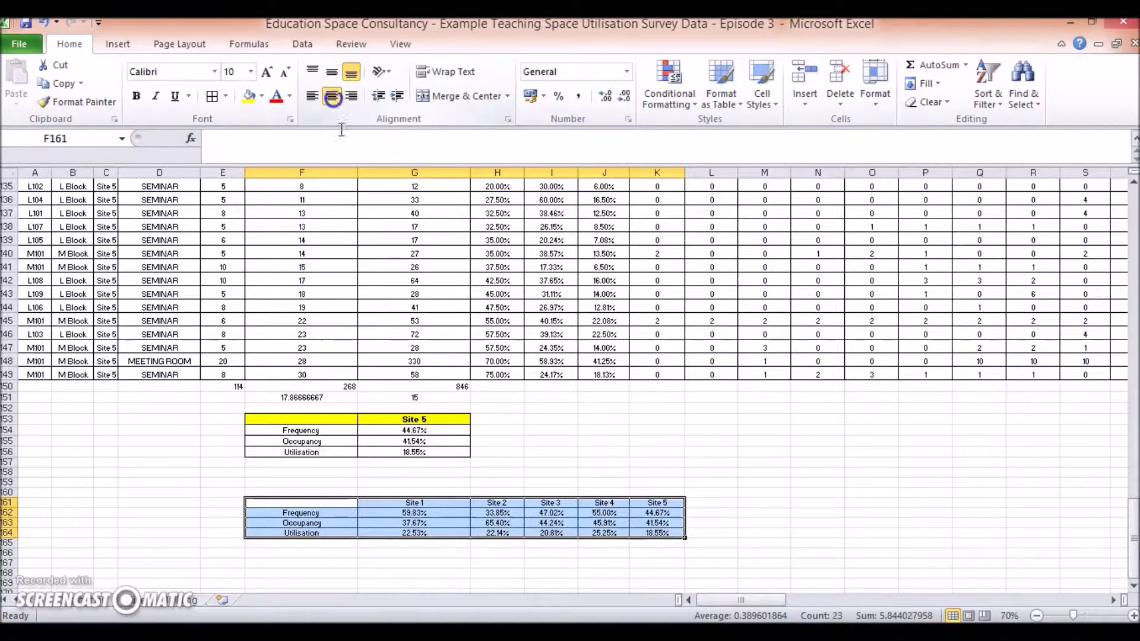
Fill the comparison table's header row F161:K161 with yellow.
{"action": "left_click", "coordinate": [442, 472]}
{"action": "left_click_drag", "start_coordinate": [336, 501], "coordinate": [599, 430]}
{"action": "left_click", "coordinate": [252, 96]}
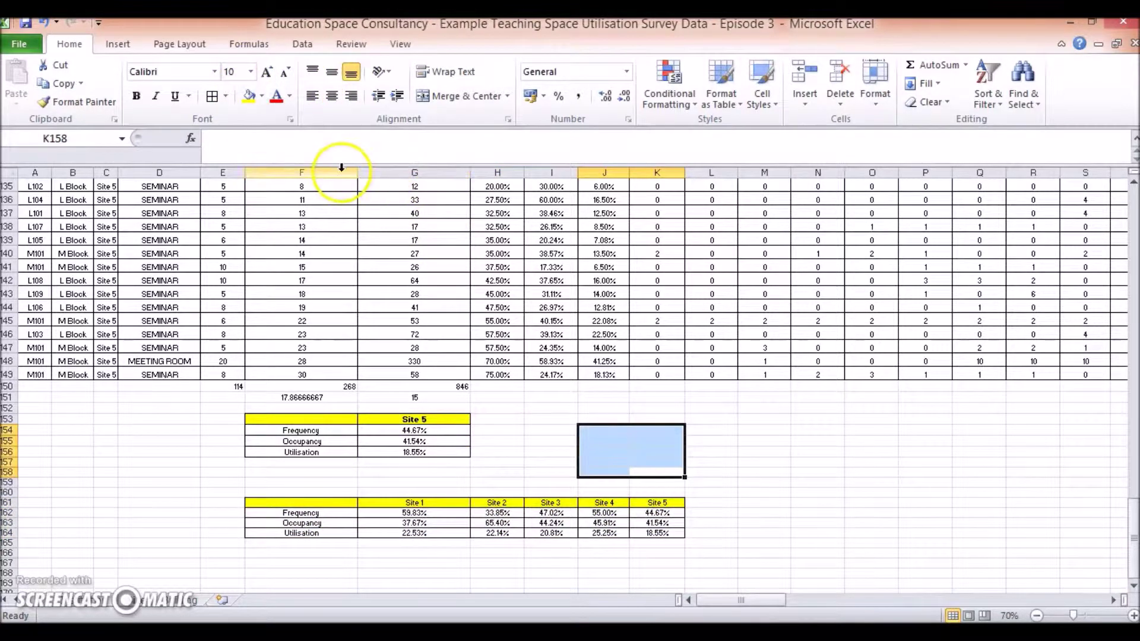
Resize columns G to K to one equal width that fits the comparison table.
{"action": "left_click_drag", "start_coordinate": [386, 170], "coordinate": [676, 173]}
{"action": "double_click", "coordinate": [684, 173]}
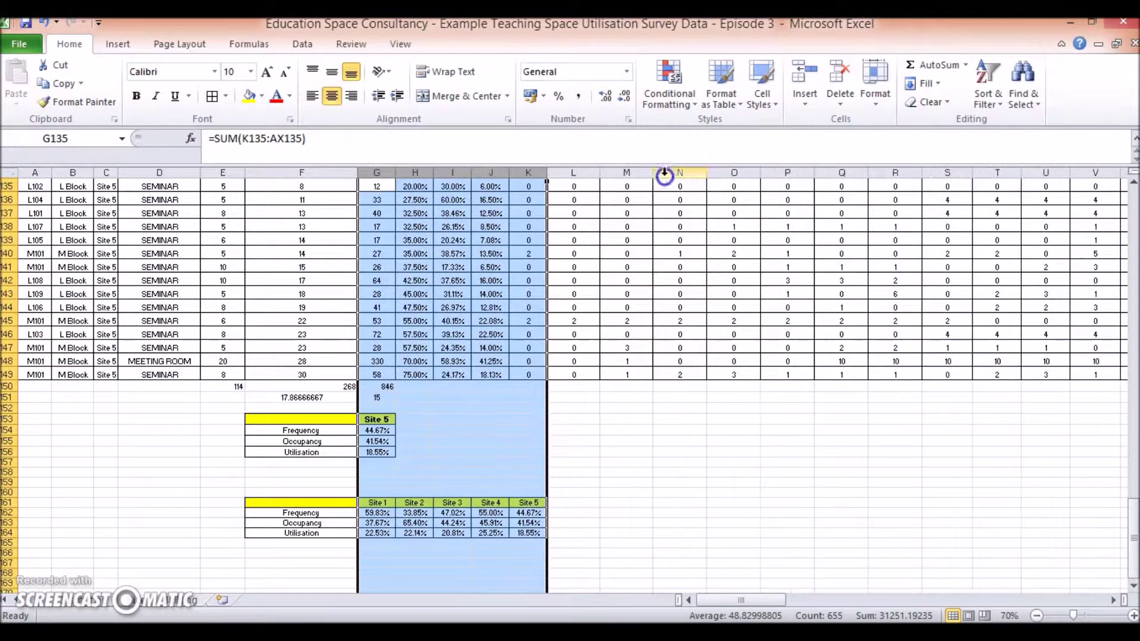
{"action": "left_click_drag", "start_coordinate": [547, 172], "coordinate": [623, 173]}
{"action": "left_click", "coordinate": [809, 498]}
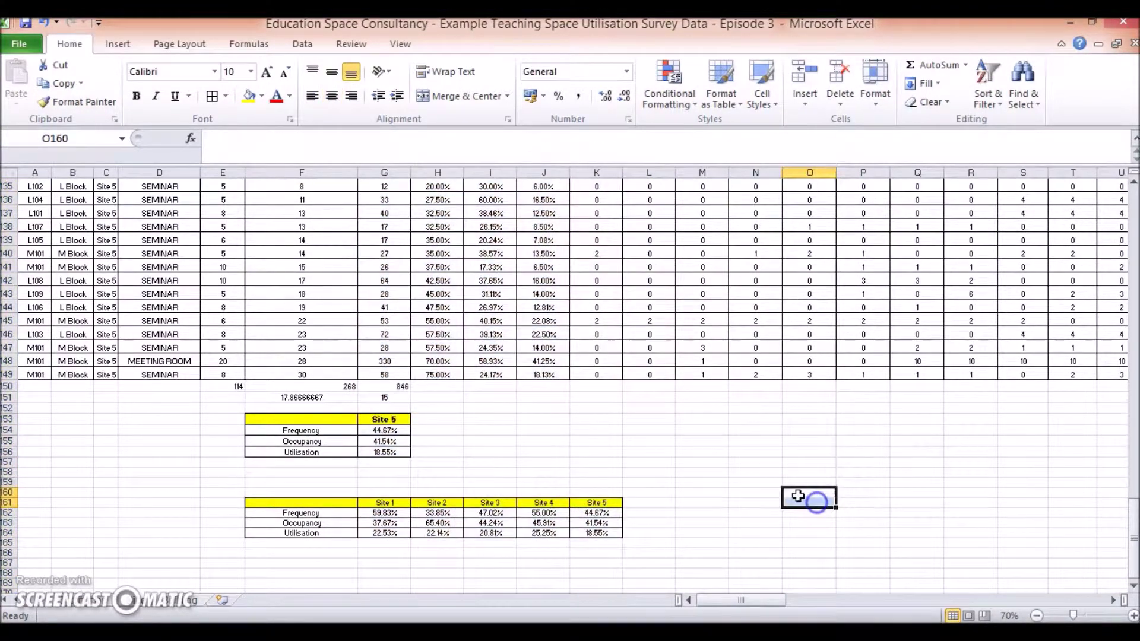
Insert a 2-D clustered column chart of the site comparison table F161:K164 and place it beside the table.
{"action": "scroll", "coordinate": [747, 442], "scroll_direction": "down", "scroll_amount": 5}
{"action": "left_click", "coordinate": [747, 442]}
{"action": "left_click_drag", "start_coordinate": [312, 300], "coordinate": [574, 334]}
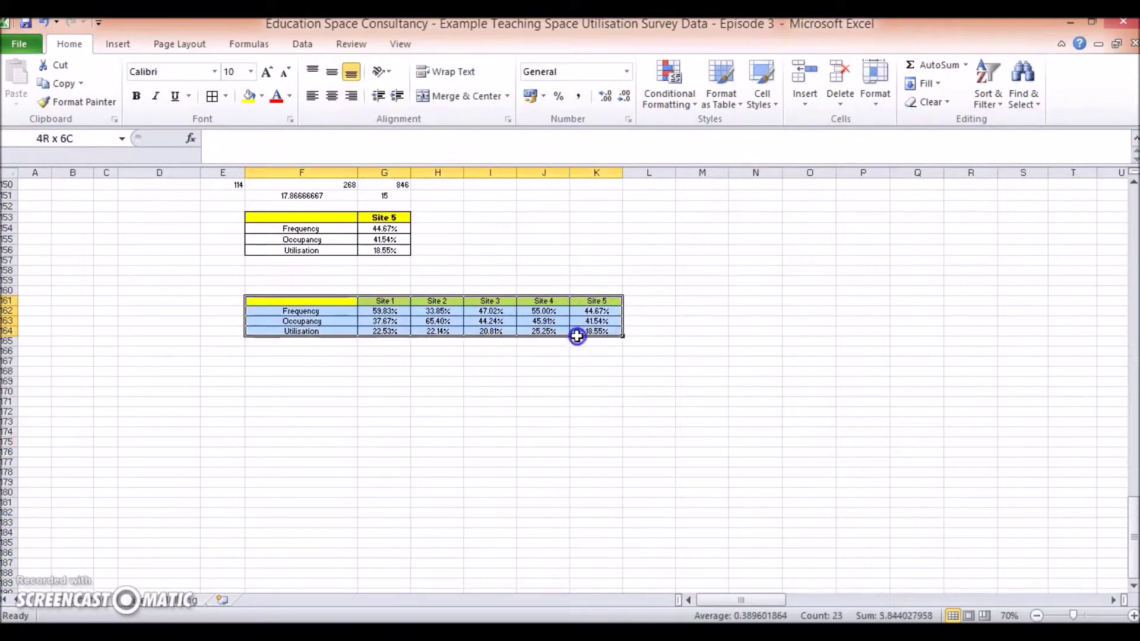
{"action": "left_click", "coordinate": [118, 44]}
{"action": "left_click", "coordinate": [313, 92]}
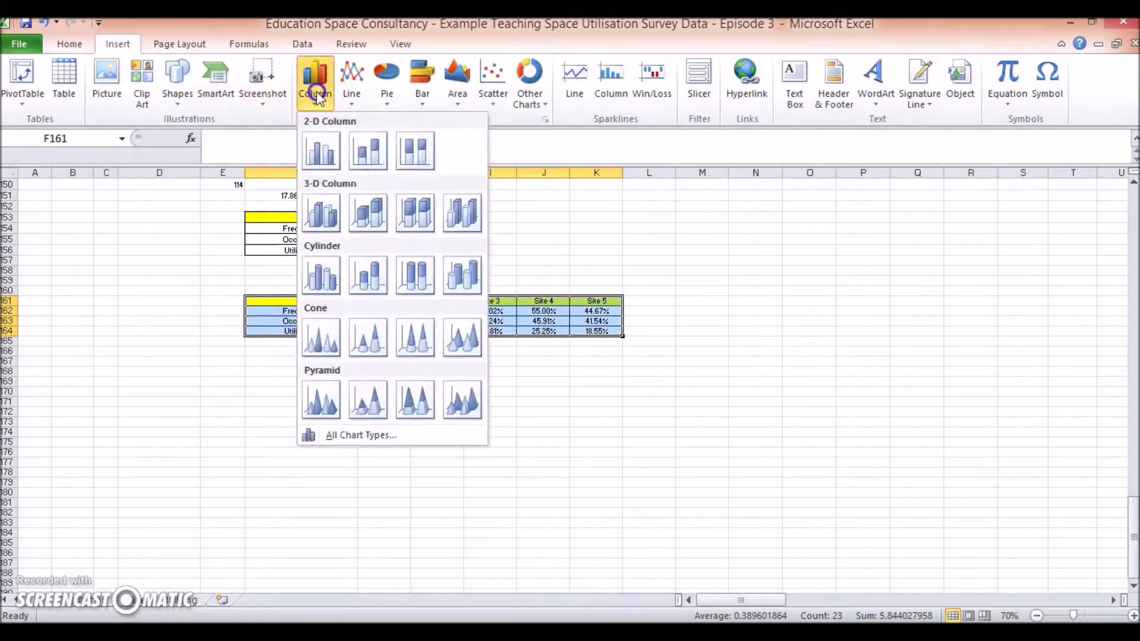
{"action": "left_click", "coordinate": [321, 151]}
{"action": "left_click_drag", "start_coordinate": [681, 339], "coordinate": [882, 277]}
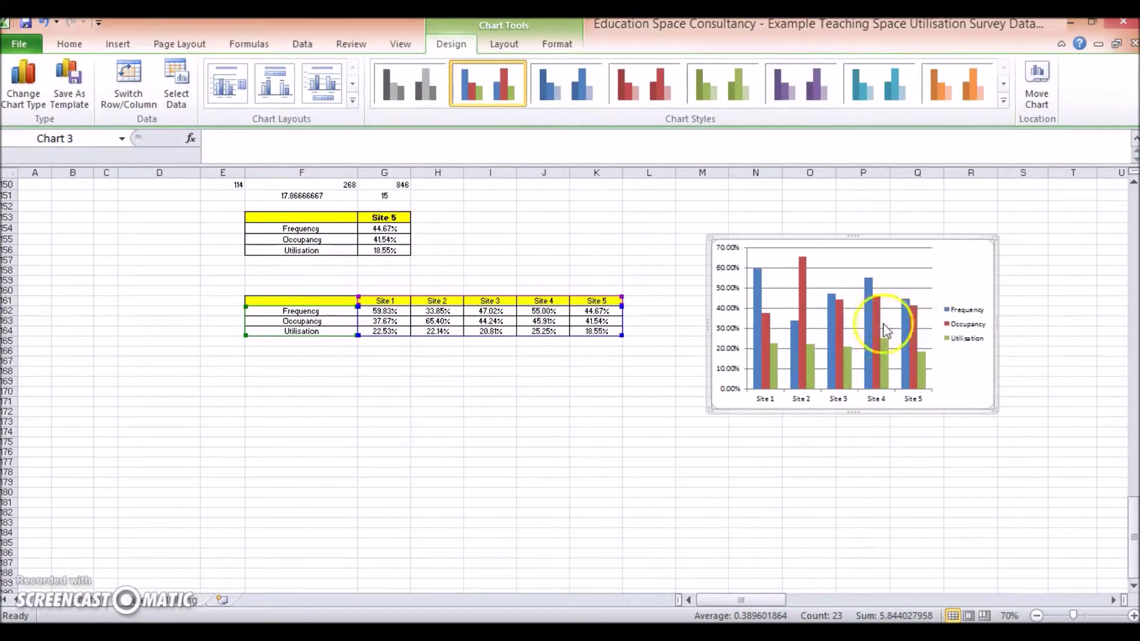
Fix the chart's vertical axis maximum at 1 and move the chart slightly closer to the table.
{"action": "right_click", "coordinate": [728, 295]}
{"action": "left_click", "coordinate": [804, 482]}
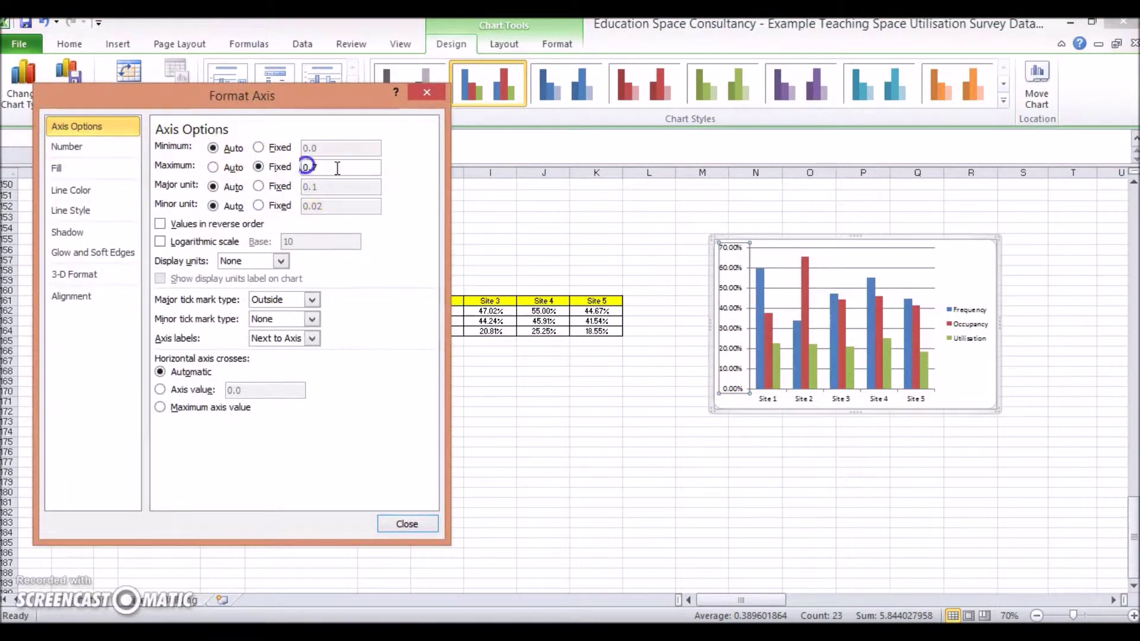
{"action": "type", "text": "1"}
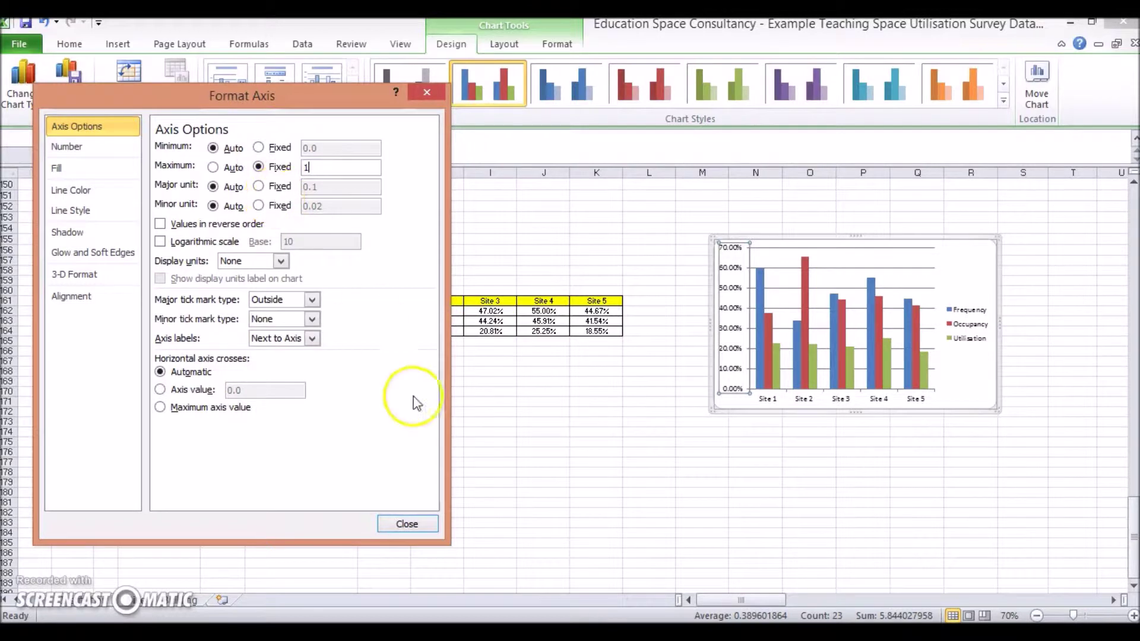
{"action": "left_click", "coordinate": [403, 523]}
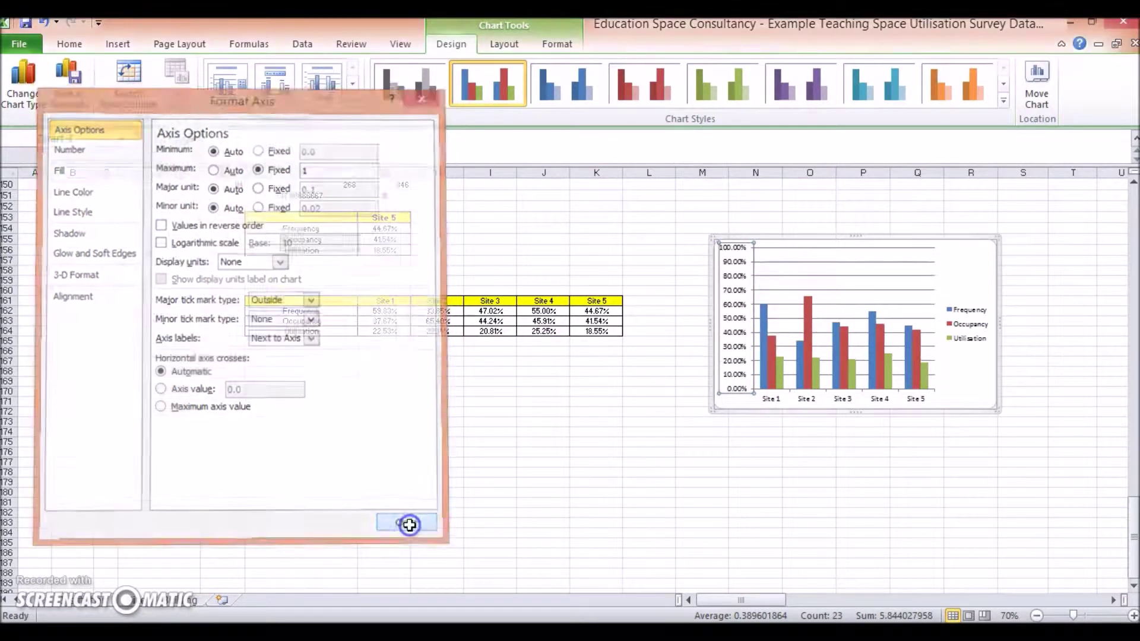
{"action": "left_click_drag", "start_coordinate": [967, 279], "coordinate": [926, 265]}
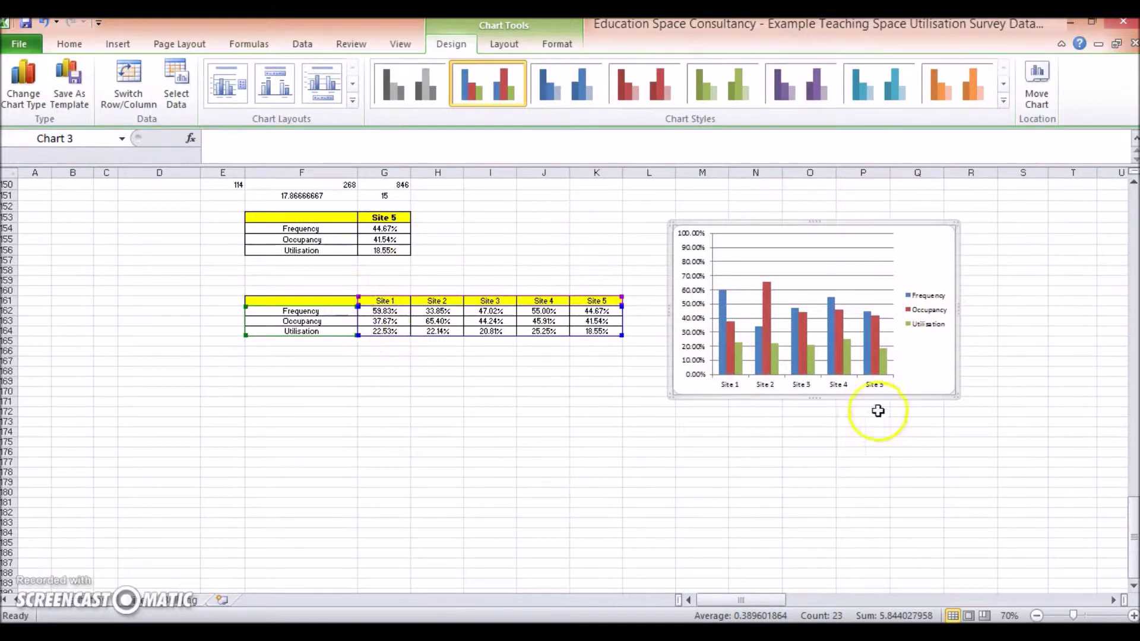
Compare the sites in the chart with their utilisation rates in row 164 of the comparison table.
{"action": "mouse_move", "coordinate": [723, 374]}
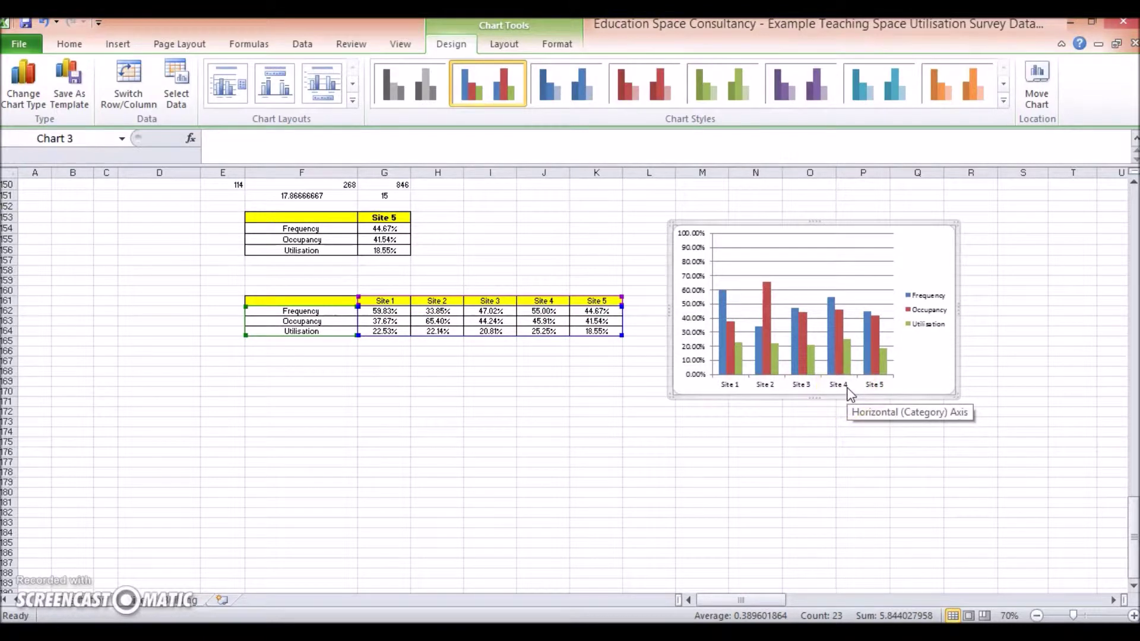
{"action": "left_click", "coordinate": [555, 372]}
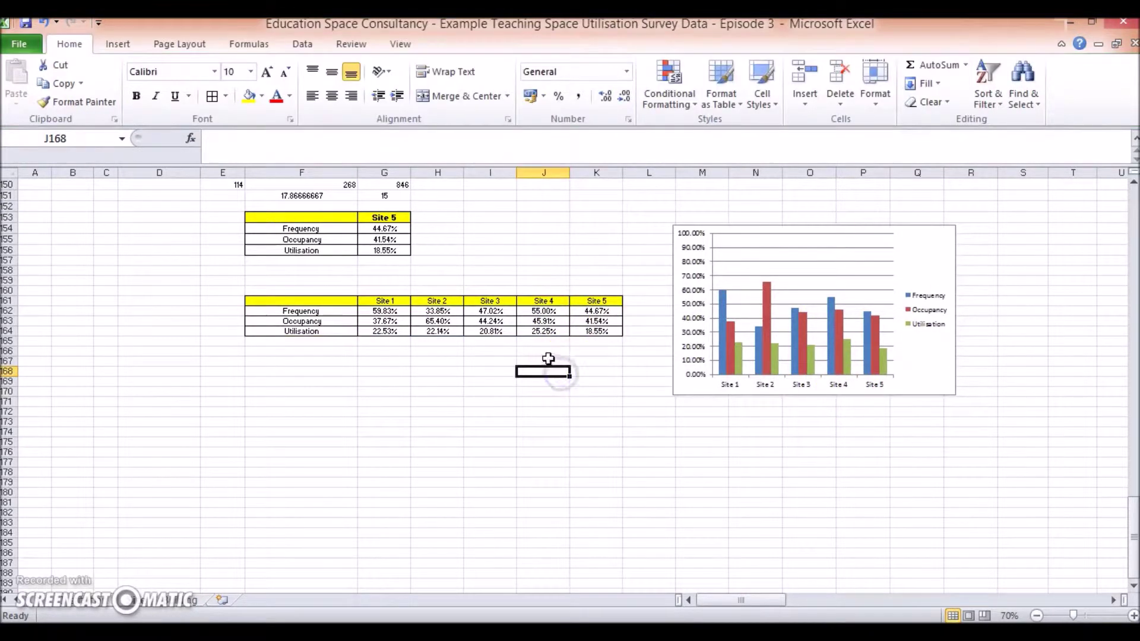
{"action": "left_click", "coordinate": [384, 335]}
{"action": "key", "text": "Right"}
{"action": "key", "text": "Right"}
{"action": "key", "text": "Right"}
{"action": "key", "text": "Right"}
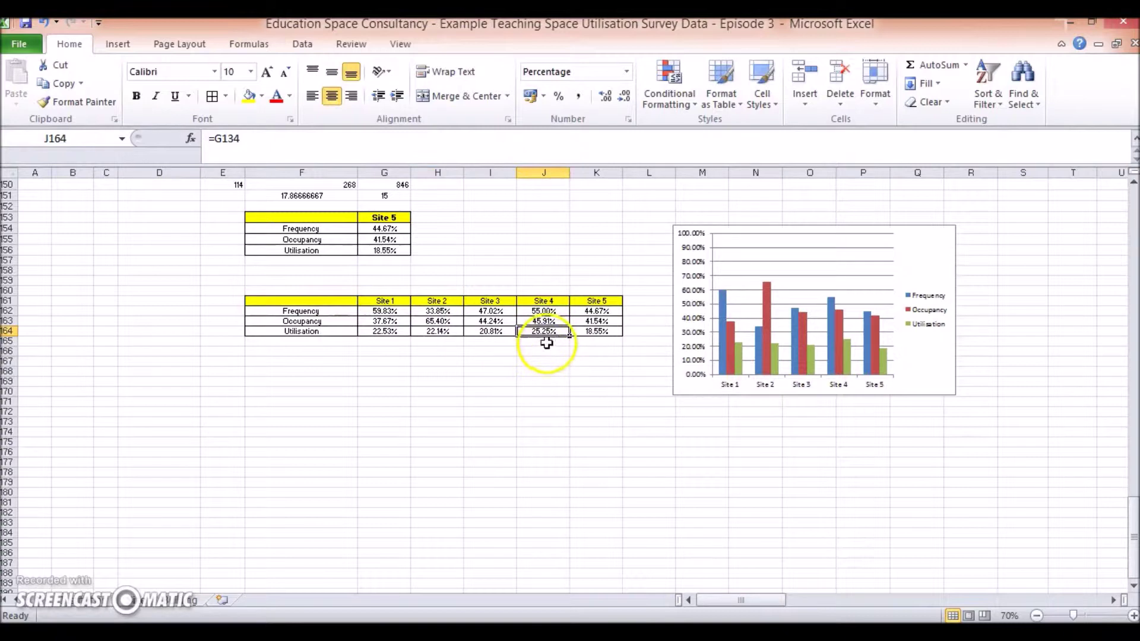
{"action": "left_click", "coordinate": [547, 332]}
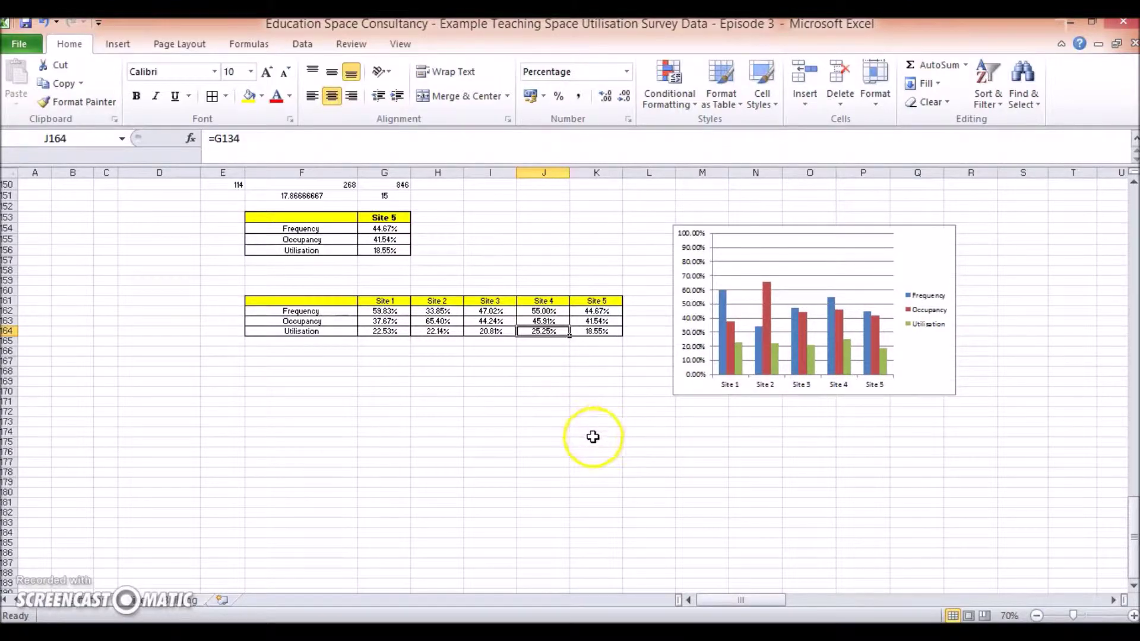
Apply a chart layout with a title and enter "Site Frequency, Occupancy and Utilisation Rates" as the title.
{"action": "scroll", "coordinate": [593, 437], "scroll_direction": "up", "scroll_amount": 2}
{"action": "left_click", "coordinate": [928, 350]}
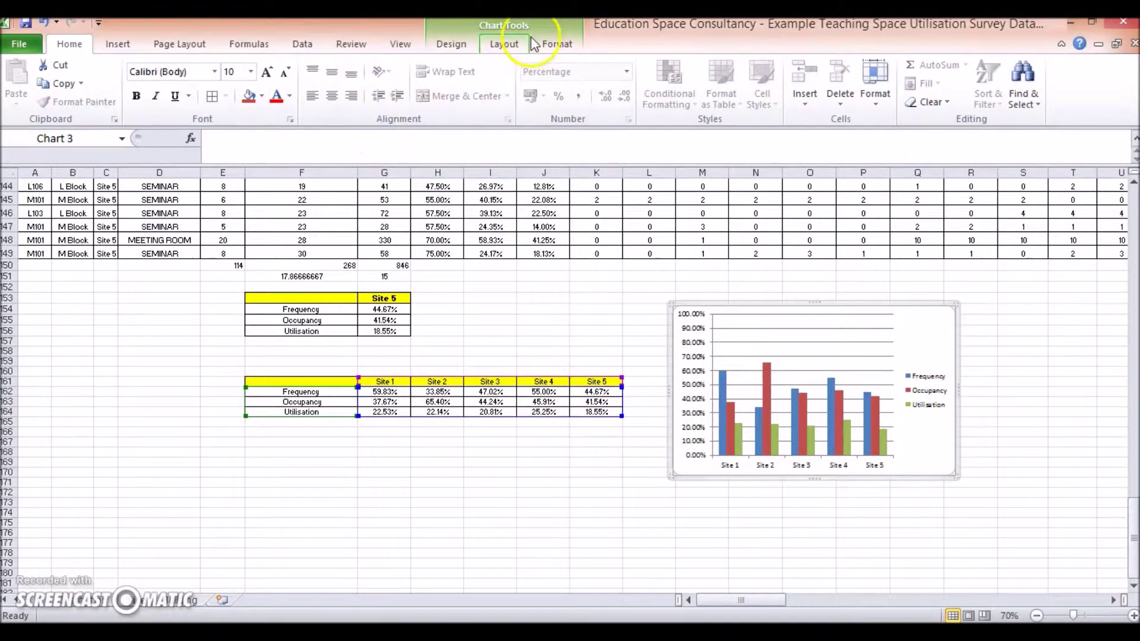
{"action": "left_click", "coordinate": [448, 44]}
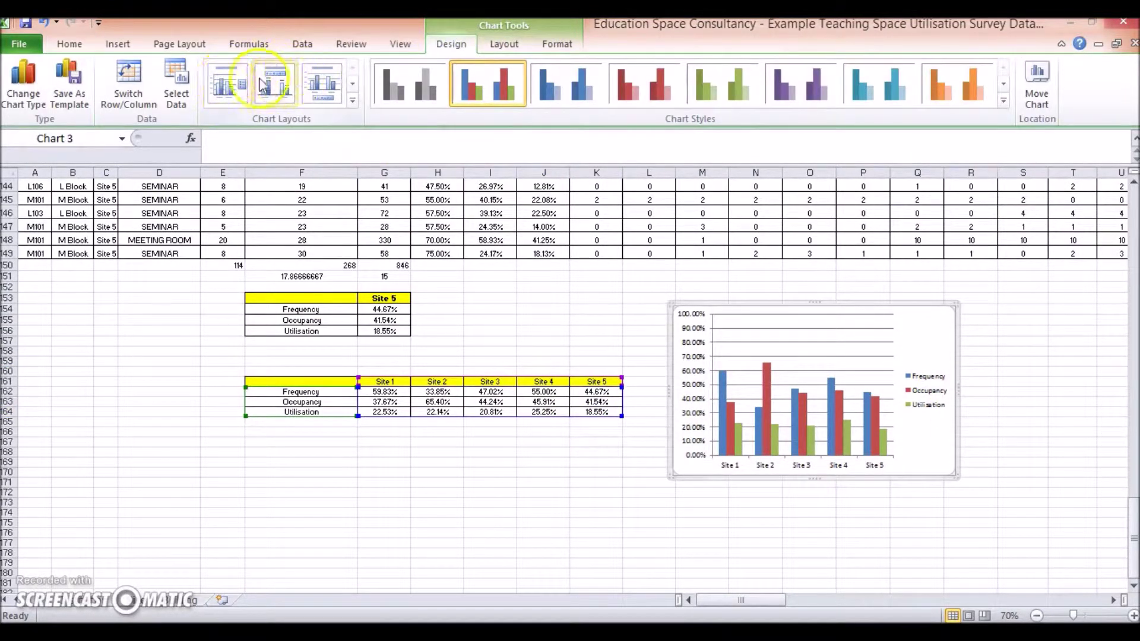
{"action": "left_click", "coordinate": [226, 83]}
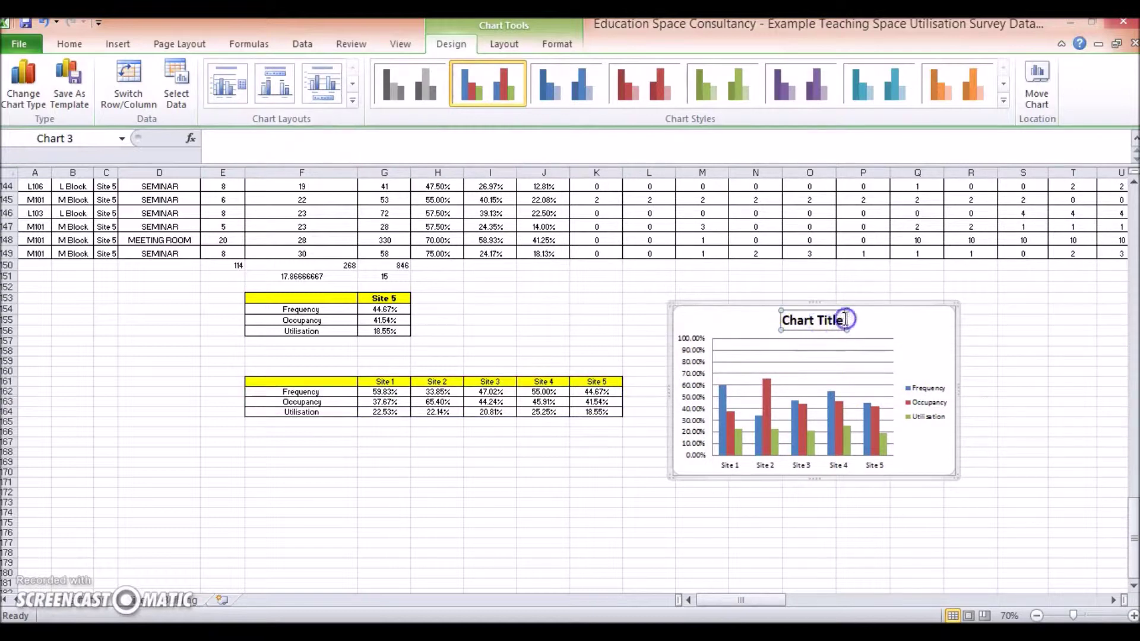
{"action": "type", "text": "Site Frequ"}
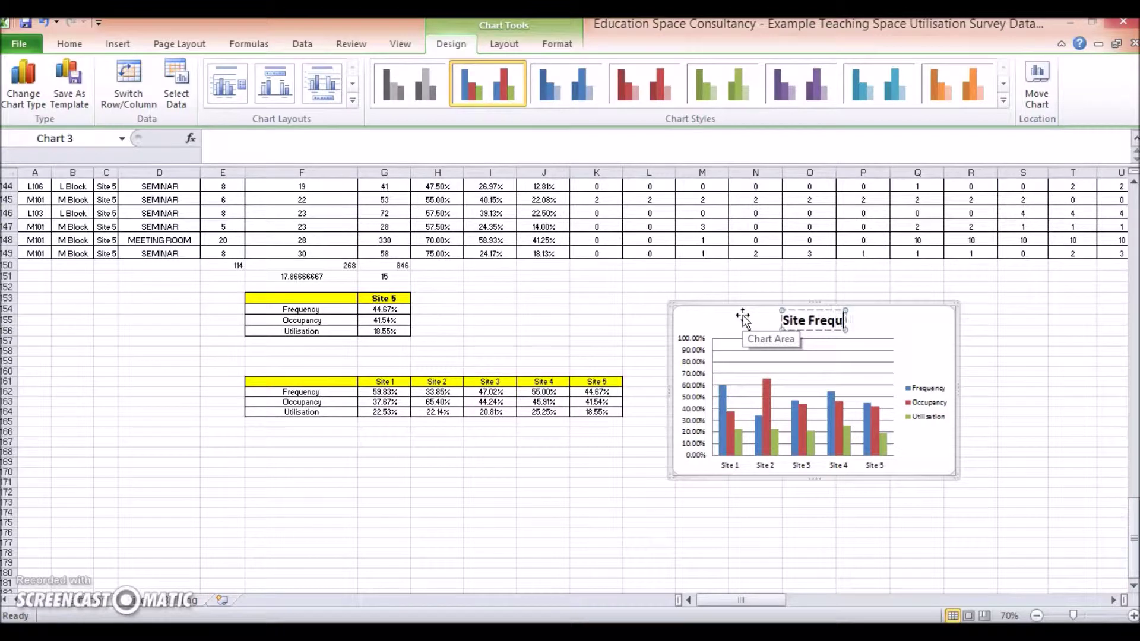
{"action": "type", "text": "ency, Occupancy and Utilisation Rates"}
{"action": "left_click", "coordinate": [992, 361]}
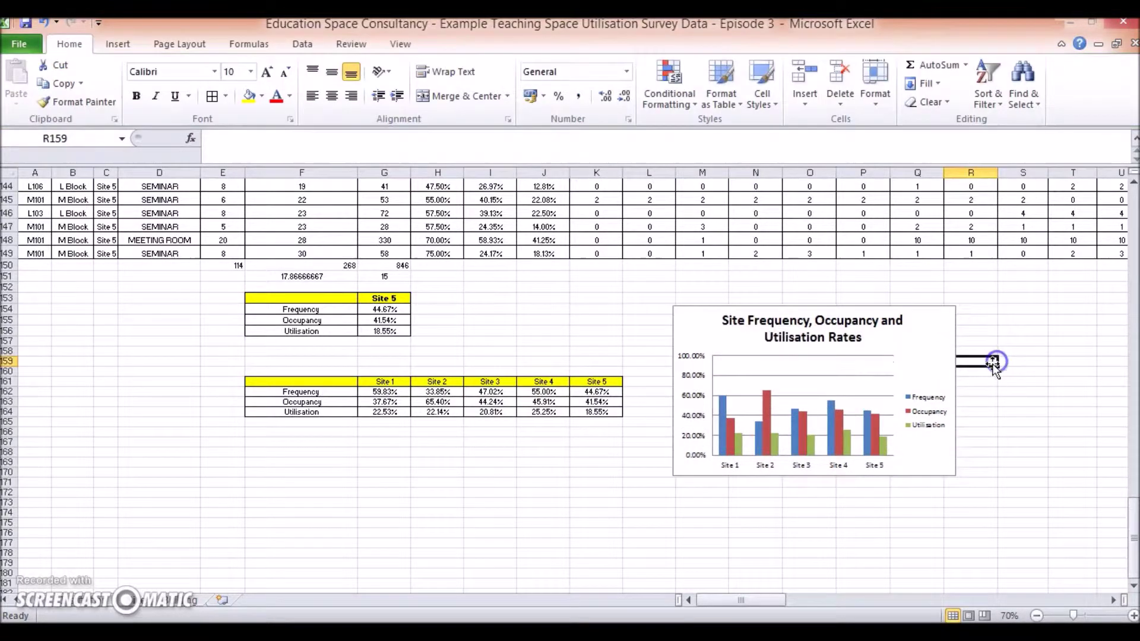
Enlarge the site comparison chart slightly in width and height to give the plot more room.
{"action": "left_click", "coordinate": [917, 325]}
{"action": "left_click_drag", "start_coordinate": [955, 479], "coordinate": [980, 521]}
{"action": "left_click", "coordinate": [1008, 437]}
{"action": "left_click", "coordinate": [437, 522]}
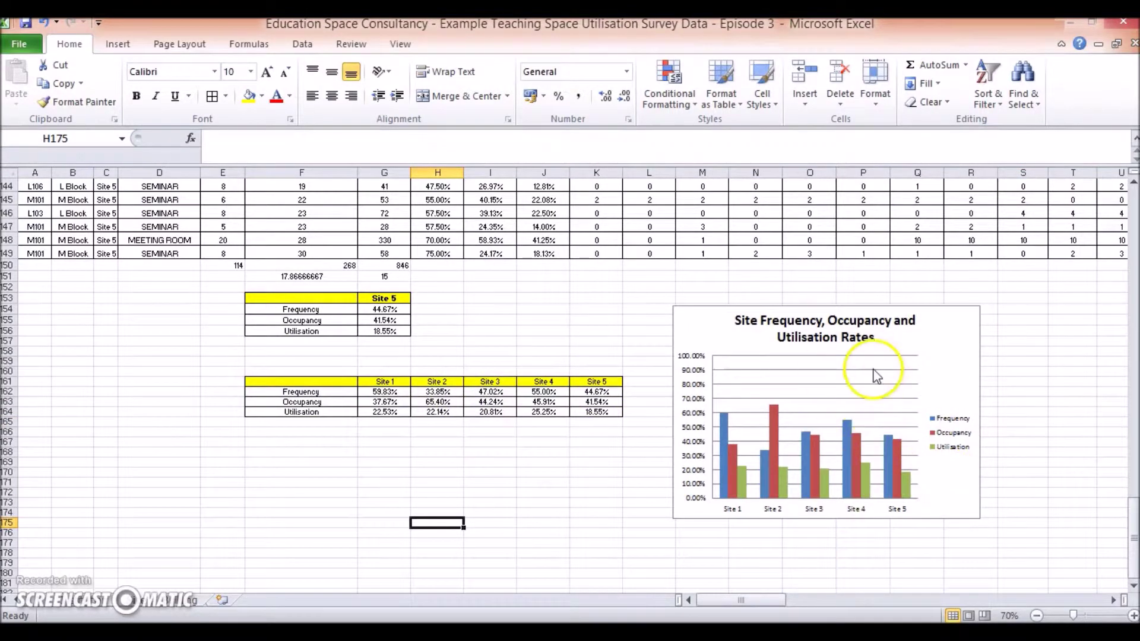
On the whole-institution data sheet, delete the Institution A column chart beside the summary table.
{"action": "left_click", "coordinate": [192, 604]}
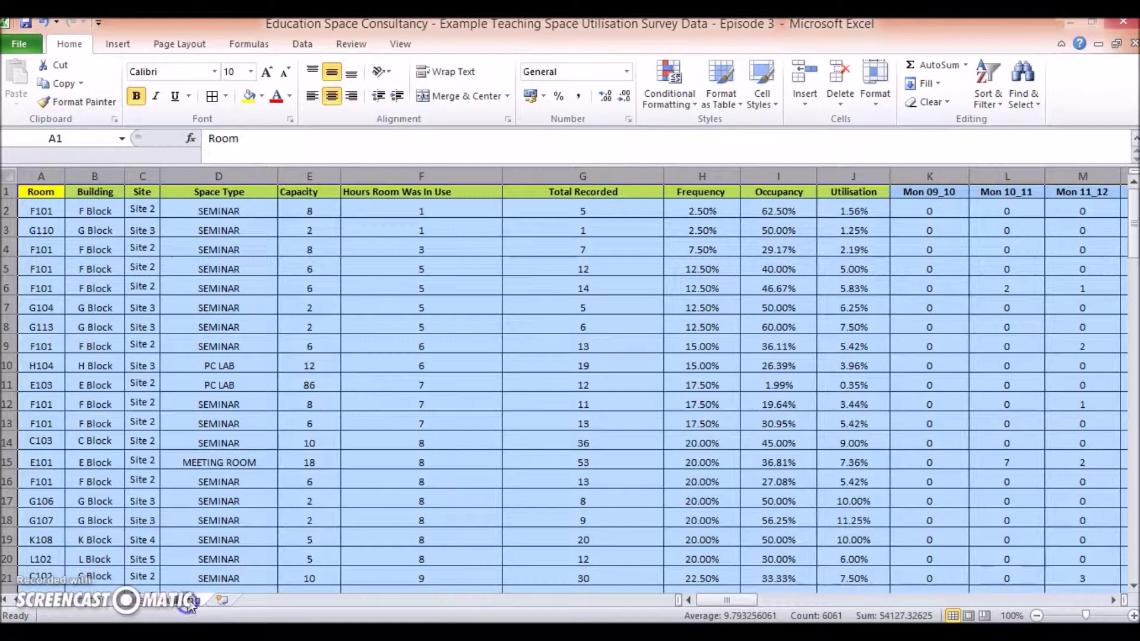
{"action": "left_click", "coordinate": [422, 331]}
{"action": "scroll", "coordinate": [412, 331], "scroll_direction": "down", "scroll_amount": 4, "text": "ctrl"}
{"action": "scroll", "coordinate": [320, 310], "scroll_direction": "up", "scroll_amount": 2, "text": "ctrl"}
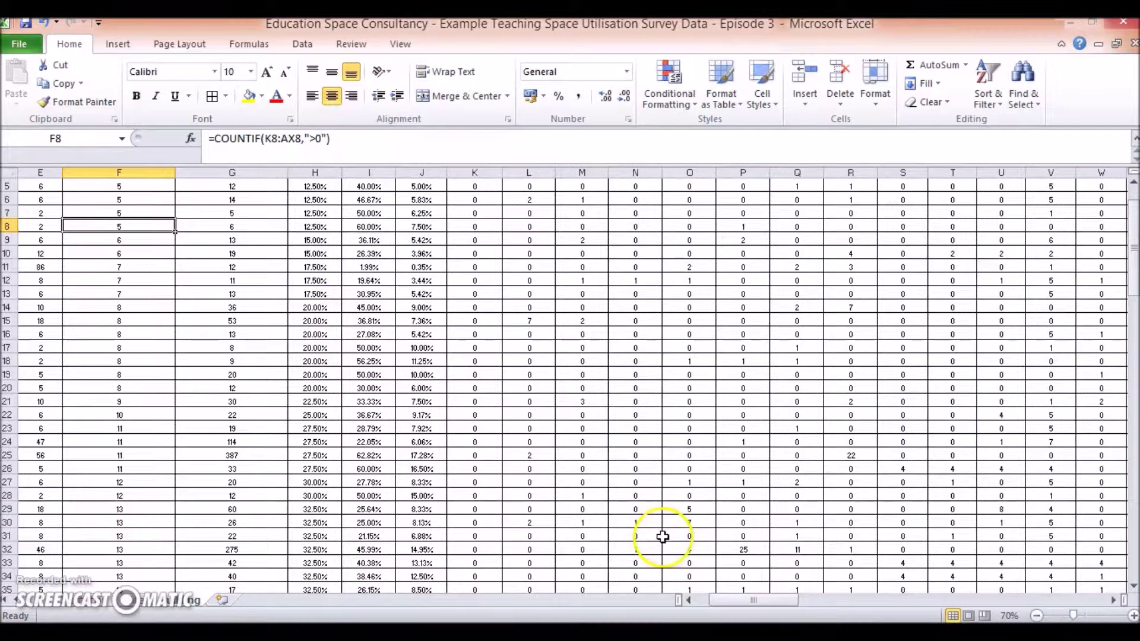
{"action": "left_click_drag", "start_coordinate": [729, 601], "coordinate": [718, 599]}
{"action": "scroll", "coordinate": [77, 395], "scroll_direction": "up", "scroll_amount": 2}
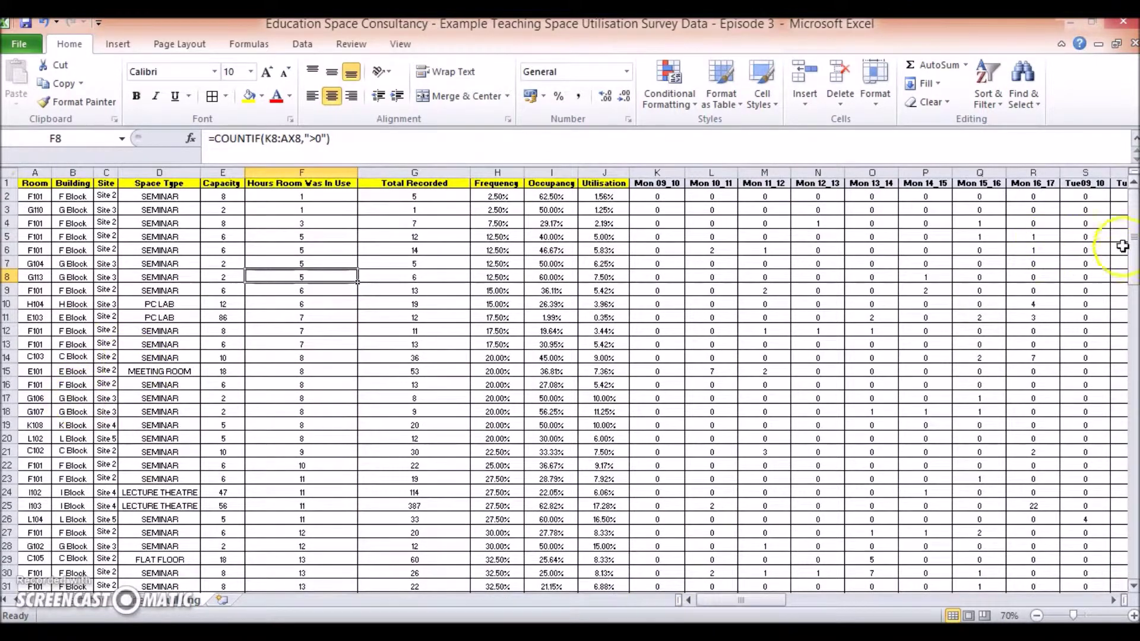
{"action": "left_click_drag", "start_coordinate": [1132, 222], "coordinate": [1116, 512]}
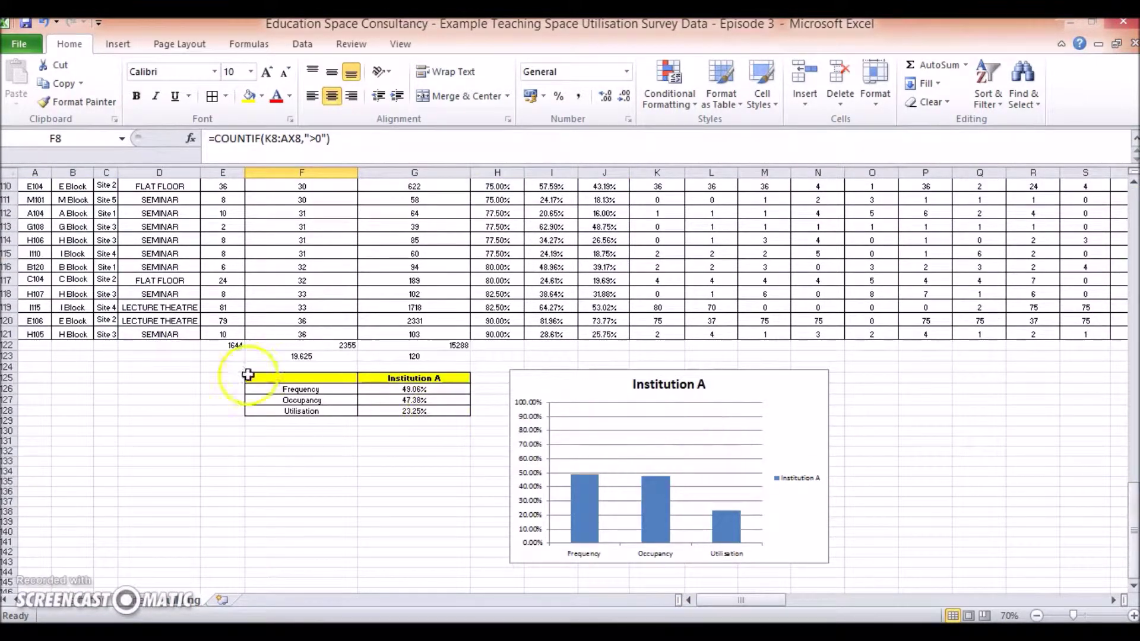
{"action": "left_click", "coordinate": [596, 373]}
{"action": "key", "text": "Delete"}
{"action": "left_click", "coordinate": [603, 366]}
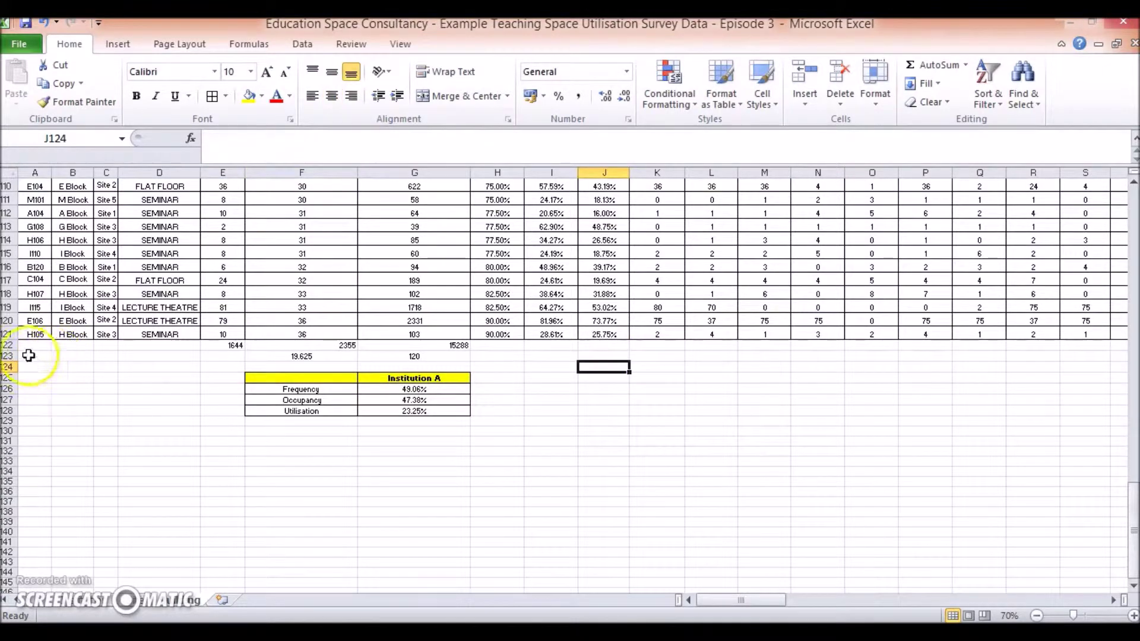
{"action": "left_click", "coordinate": [10, 347]}
{"action": "left_click_drag", "start_coordinate": [11, 347], "coordinate": [31, 435]}
{"action": "key", "text": "ctrl+c"}
{"action": "left_click_drag", "start_coordinate": [1132, 517], "coordinate": [1022, 155]}
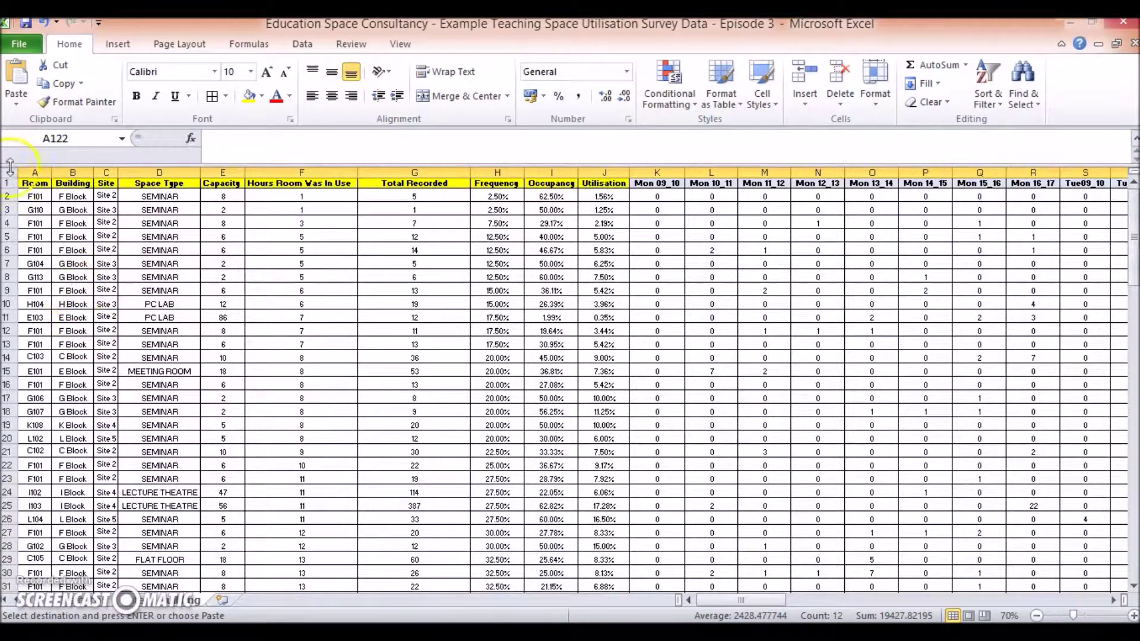
{"action": "scroll", "coordinate": [101, 255], "scroll_direction": "down", "scroll_amount": 20}
{"action": "key", "text": "Escape"}
{"action": "left_click", "coordinate": [292, 375]}
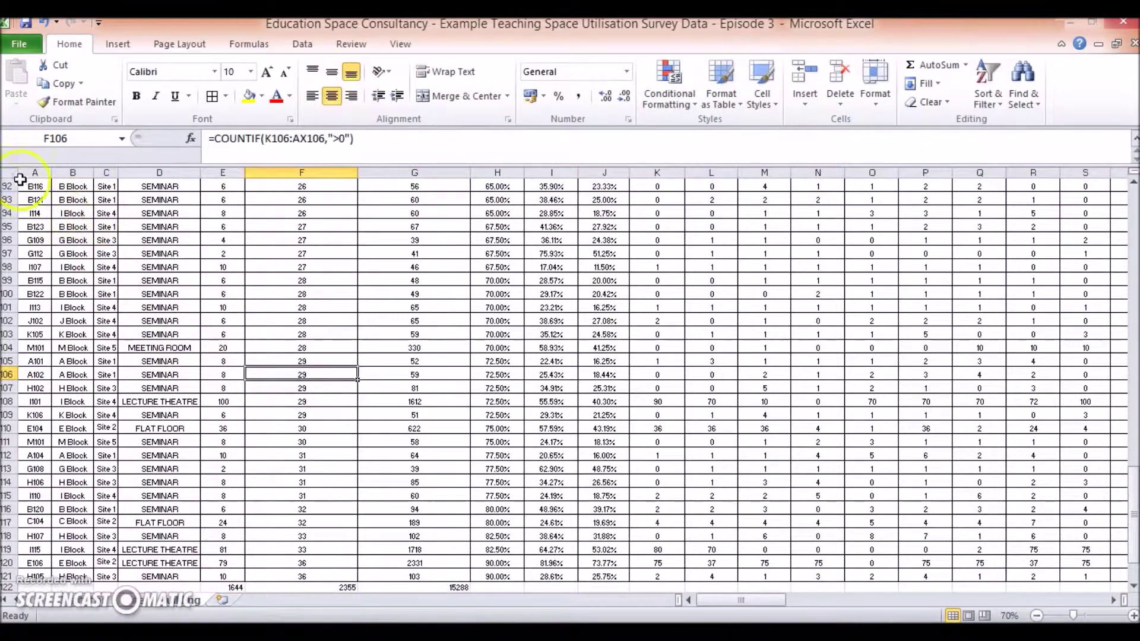
Sort the room data in rows 1 to 121, treating the first row as headers, by Building from A to Z.
{"action": "left_click", "coordinate": [12, 173]}
{"action": "scroll", "coordinate": [112, 420], "scroll_direction": "down", "scroll_amount": 8}
{"action": "left_click_drag", "start_coordinate": [11, 253], "coordinate": [10, 169]}
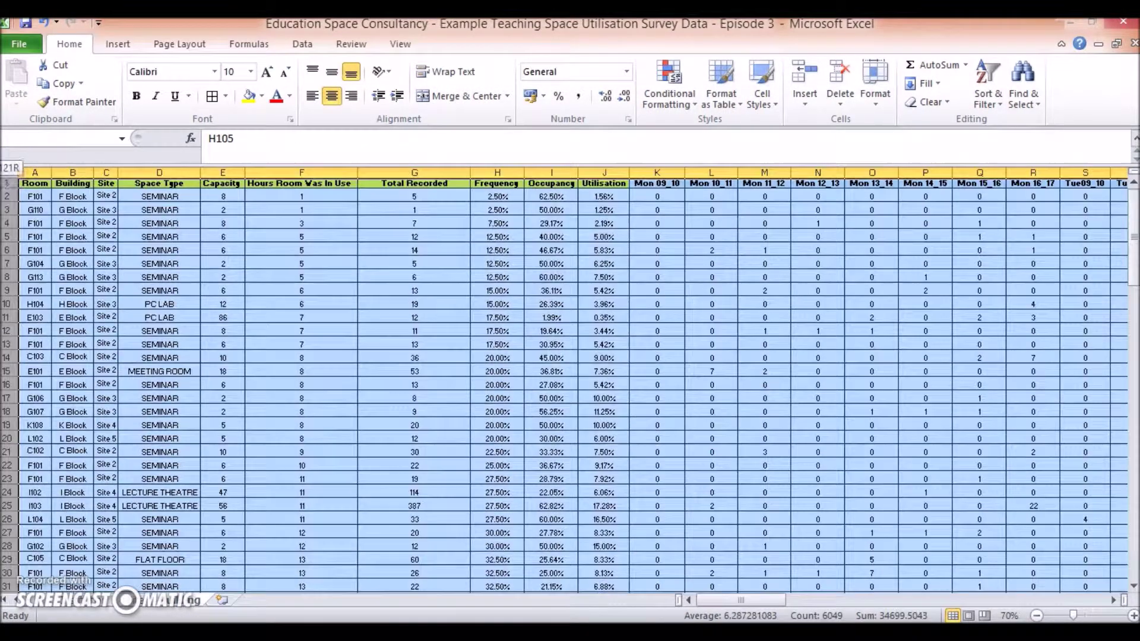
{"action": "left_click", "coordinate": [309, 49]}
{"action": "left_click", "coordinate": [389, 83]}
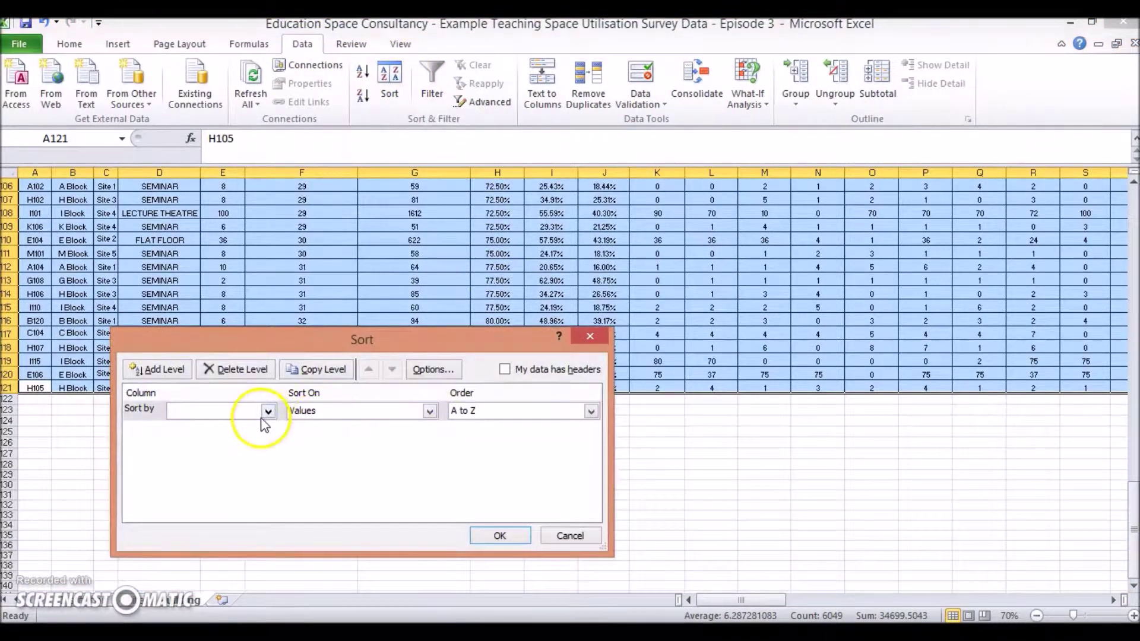
{"action": "left_click", "coordinate": [267, 411]}
{"action": "left_click", "coordinate": [469, 470]}
{"action": "left_click", "coordinate": [530, 376]}
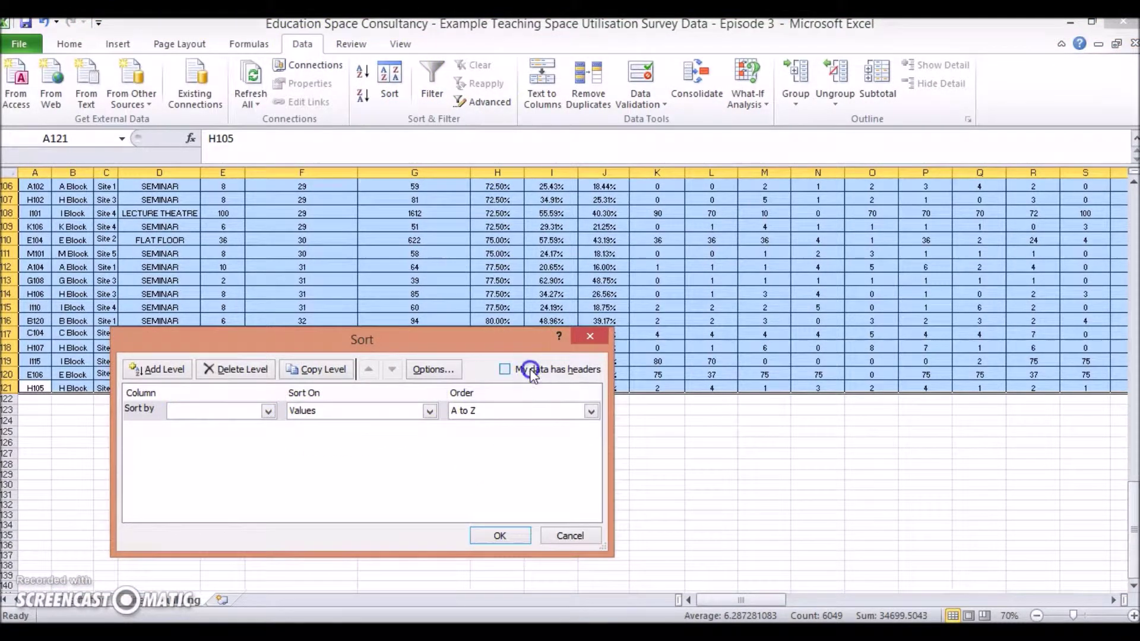
{"action": "left_click", "coordinate": [250, 411]}
{"action": "left_click", "coordinate": [196, 435]}
{"action": "left_click", "coordinate": [498, 536]}
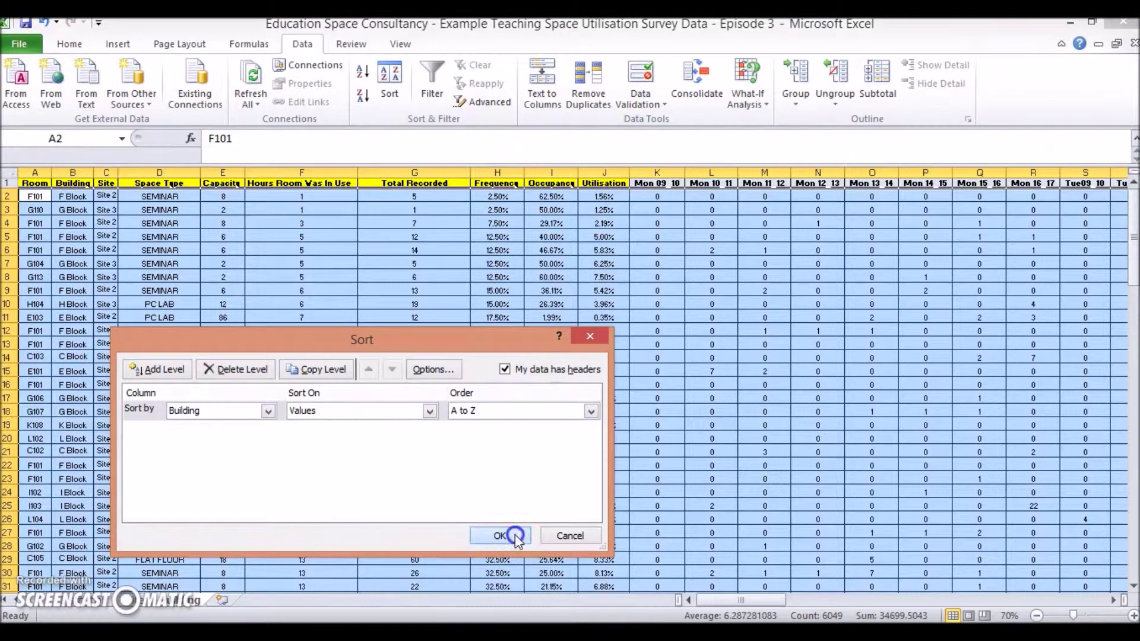
{"action": "left_click", "coordinate": [285, 399]}
Copy the institution summary calculations in rows 122 to 128 and insert them at row 8, directly beneath the A Block rooms.
{"action": "scroll", "coordinate": [284, 415], "scroll_direction": "down", "scroll_amount": 15}
{"action": "scroll", "coordinate": [285, 414], "scroll_direction": "down", "scroll_amount": 20}
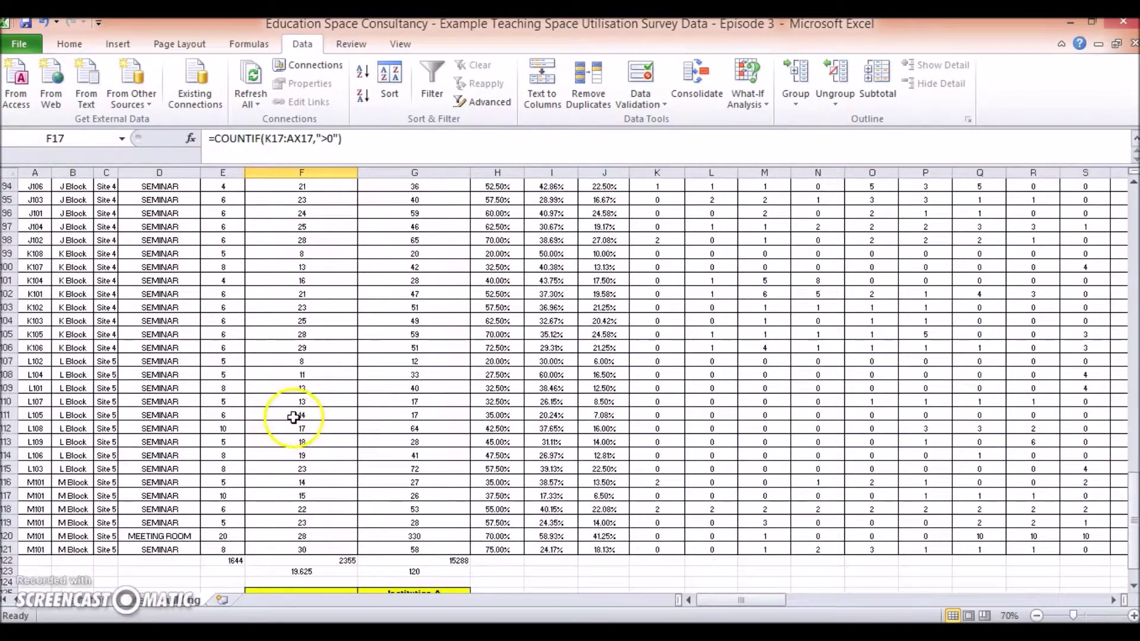
{"action": "left_click_drag", "start_coordinate": [11, 399], "coordinate": [19, 466]}
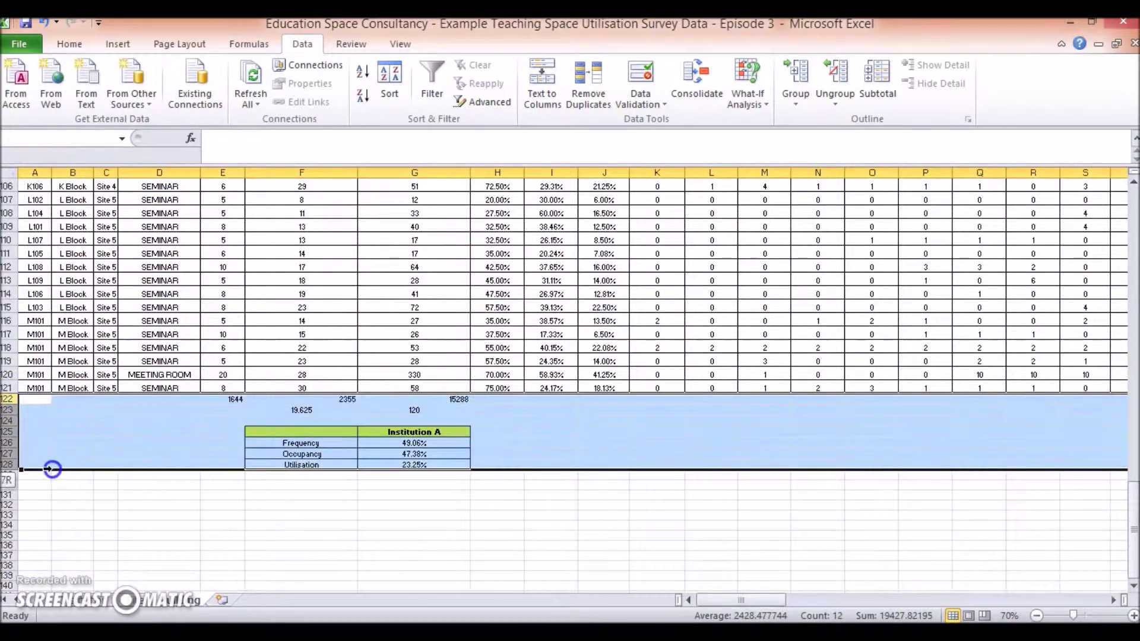
{"action": "key", "text": "ctrl+c"}
{"action": "left_click_drag", "start_coordinate": [1131, 527], "coordinate": [1079, 133]}
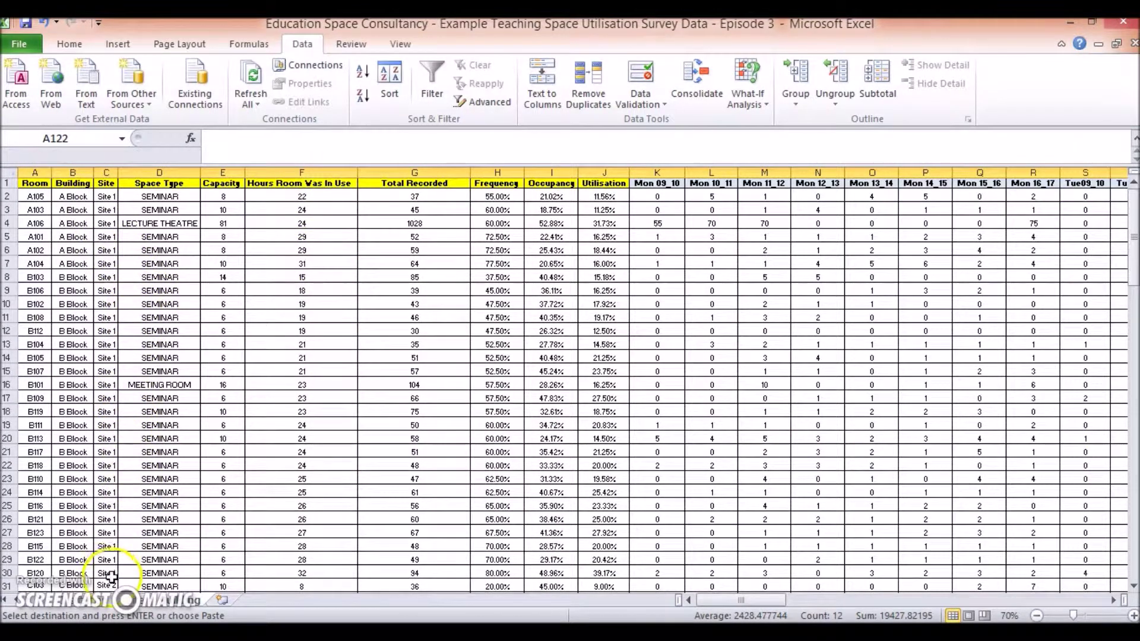
{"action": "left_click", "coordinate": [70, 276]}
{"action": "right_click", "coordinate": [8, 277]}
{"action": "left_click", "coordinate": [8, 277]}
{"action": "right_click", "coordinate": [9, 277]}
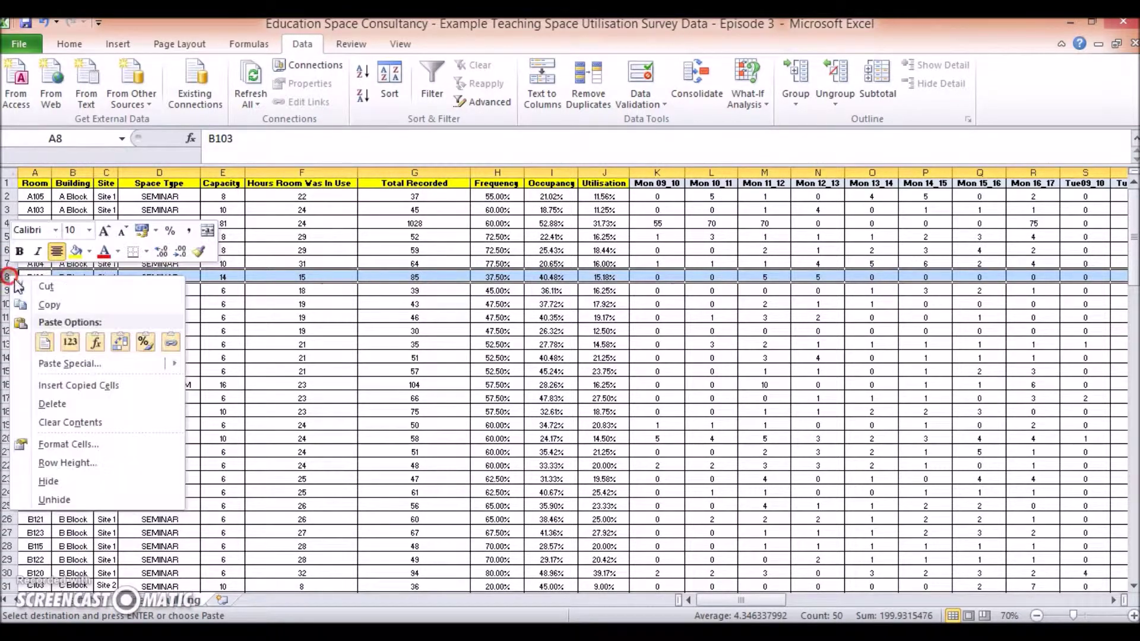
{"action": "left_click", "coordinate": [74, 387]}
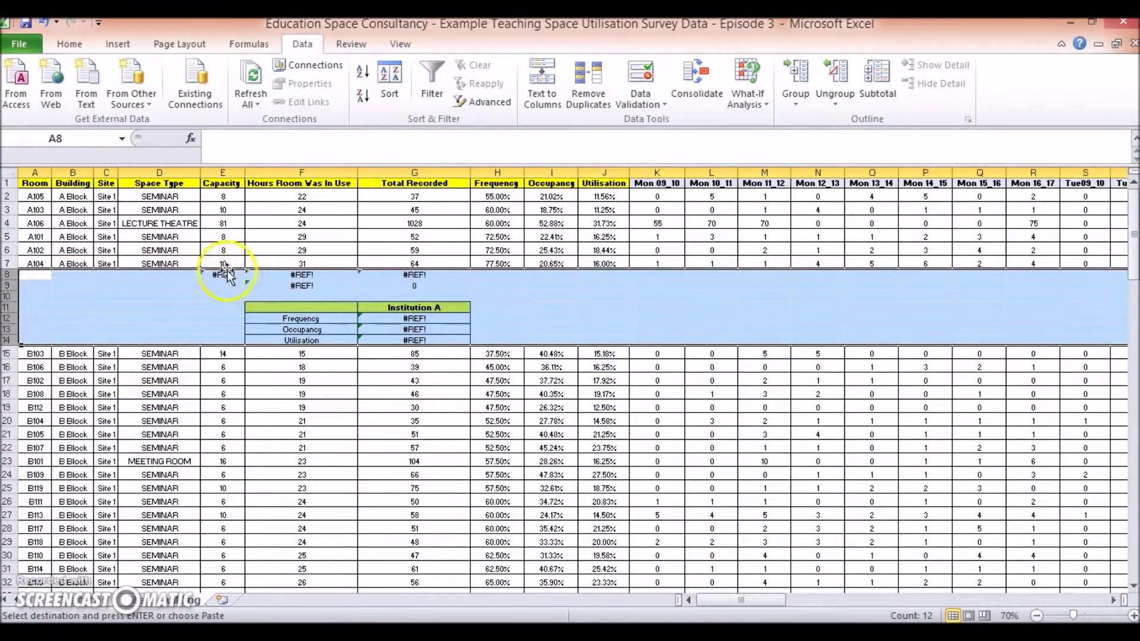
{"action": "left_click", "coordinate": [229, 275]}
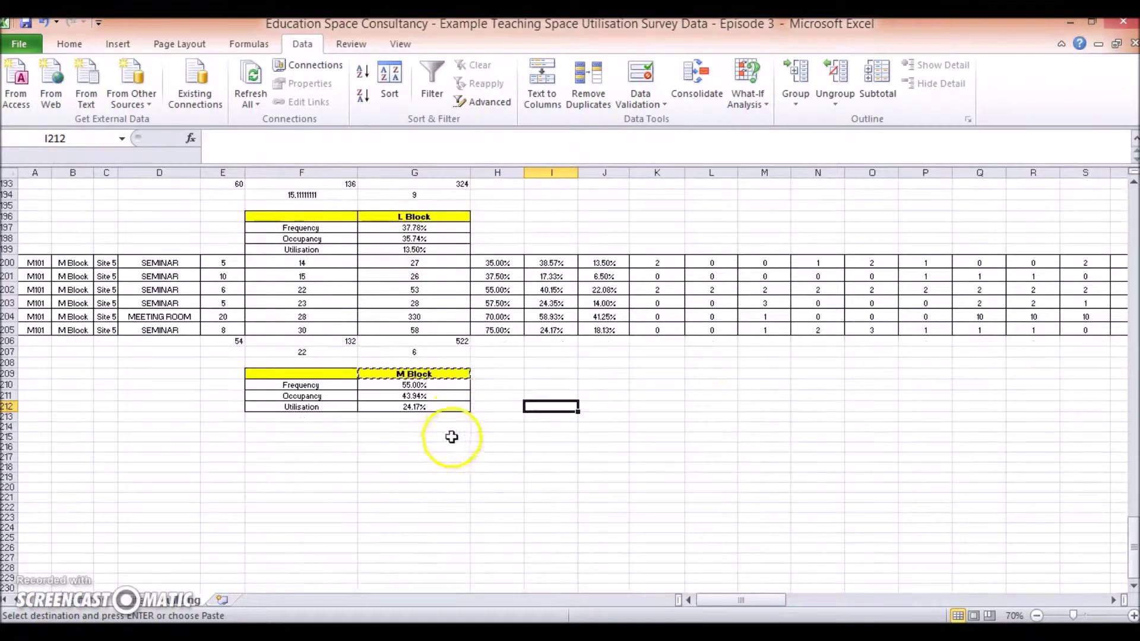
Review the summary tables beneath the rooms of the individual blocks across the sheet.
{"action": "scroll", "coordinate": [457, 415], "scroll_direction": "down", "scroll_amount": 2}
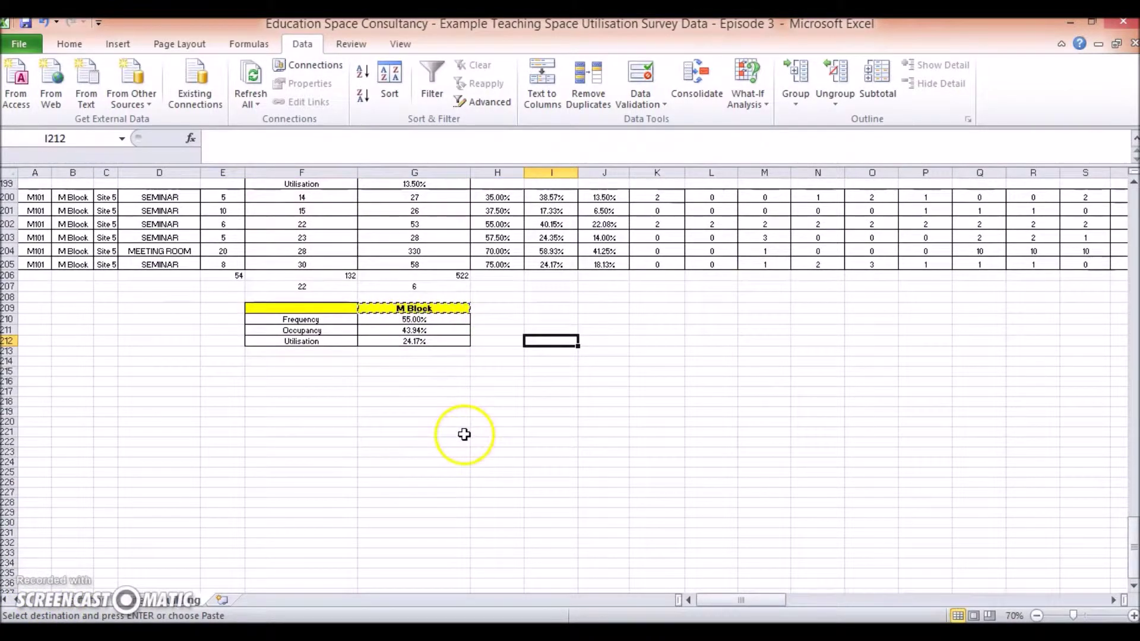
{"action": "scroll", "coordinate": [465, 435], "scroll_direction": "up", "scroll_amount": 3}
{"action": "scroll", "coordinate": [465, 435], "scroll_direction": "up", "scroll_amount": 20}
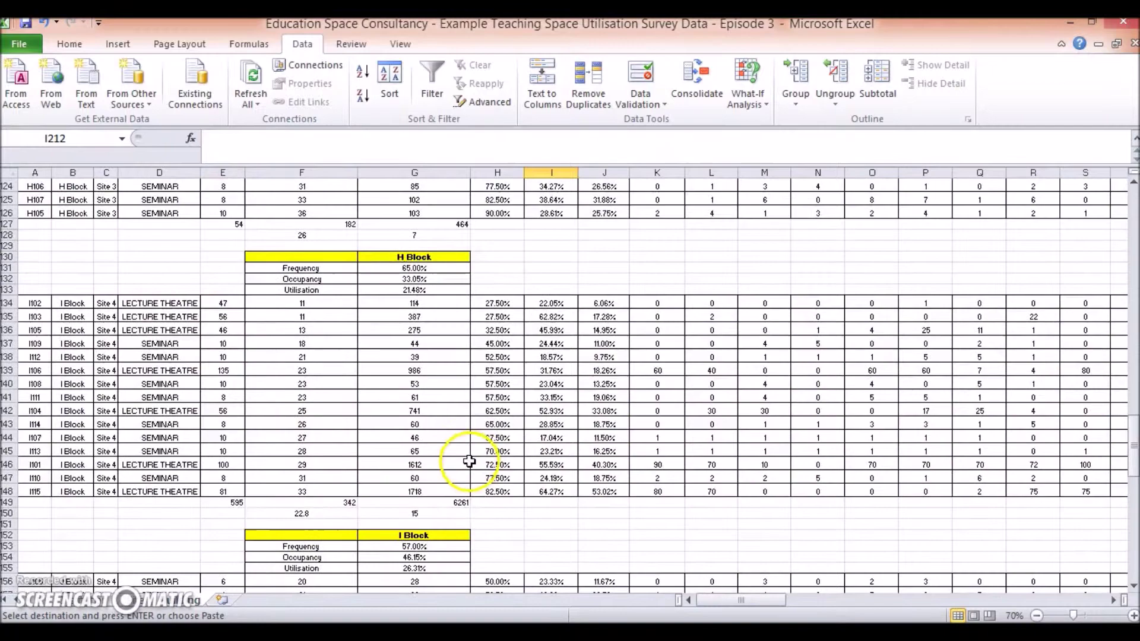
{"action": "scroll", "coordinate": [467, 466], "scroll_direction": "up", "scroll_amount": 20}
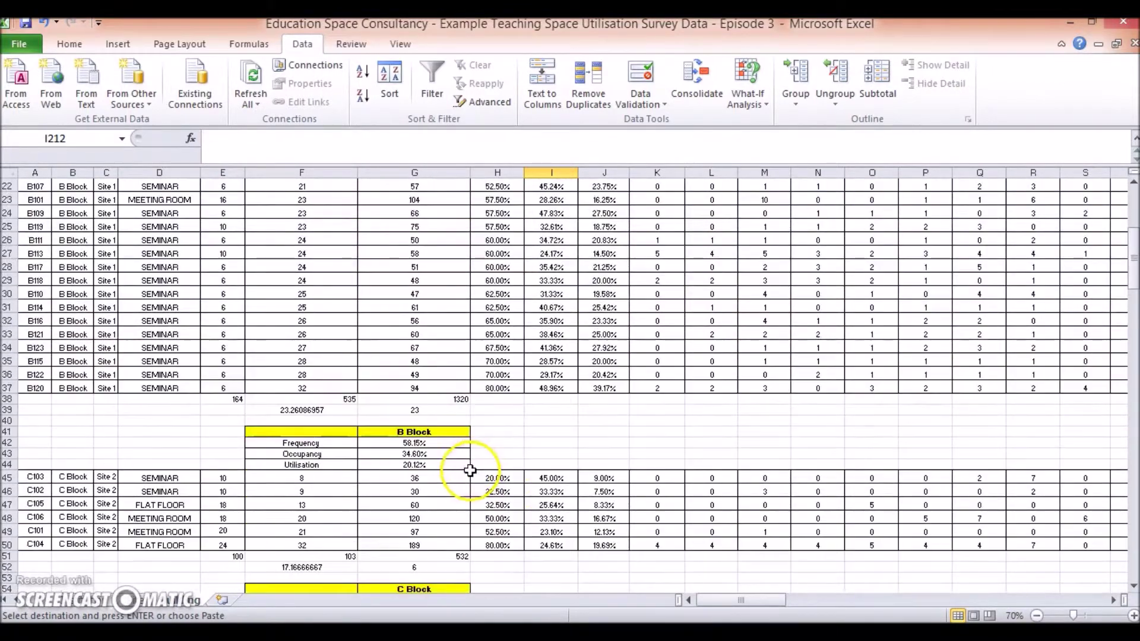
{"action": "scroll", "coordinate": [463, 463], "scroll_direction": "down", "scroll_amount": 15}
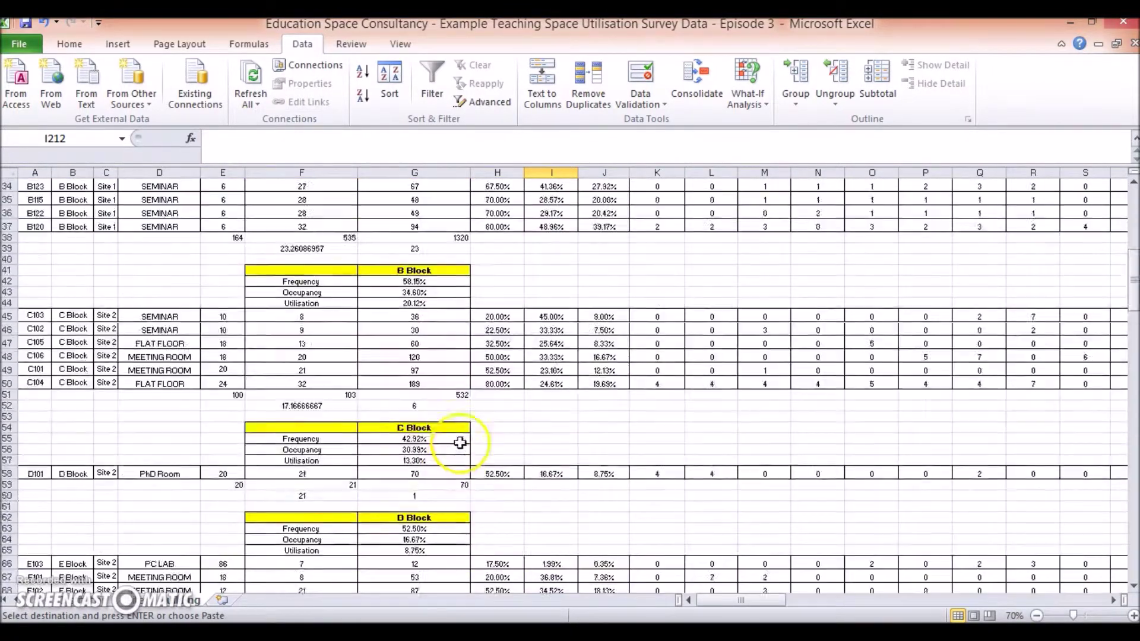
{"action": "scroll", "coordinate": [462, 451], "scroll_direction": "up", "scroll_amount": 14}
{"action": "scroll", "coordinate": [466, 480], "scroll_direction": "down", "scroll_amount": 18}
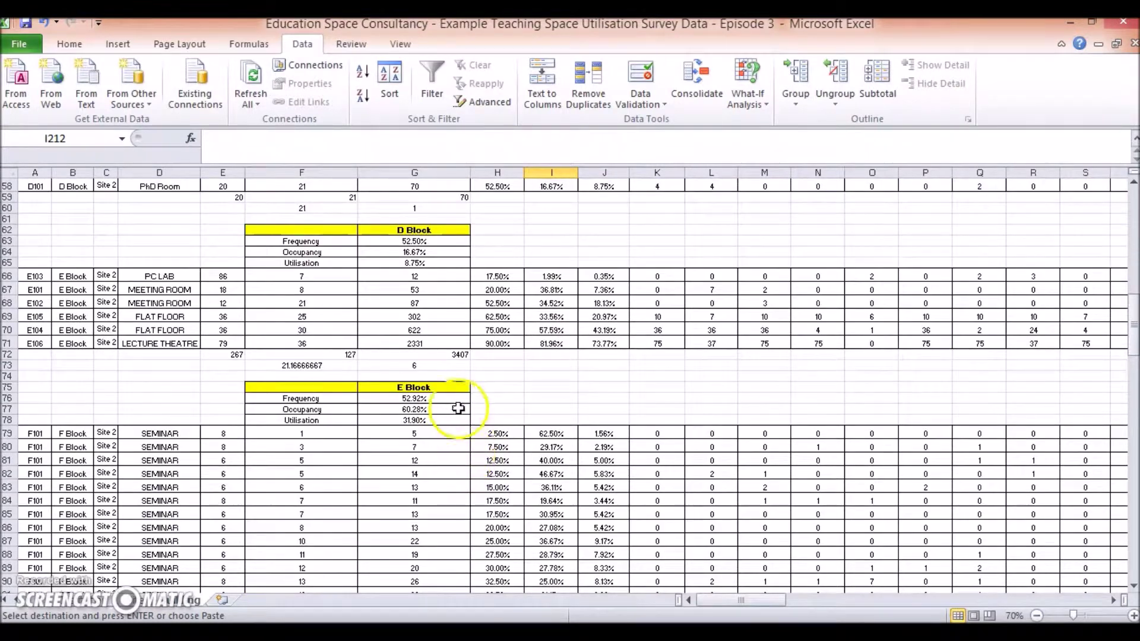
Inspect the total, average and room count formulas in rows 72 and 73 beneath the E Block rooms.
{"action": "left_click", "coordinate": [448, 397]}
{"action": "double_click", "coordinate": [258, 357]}
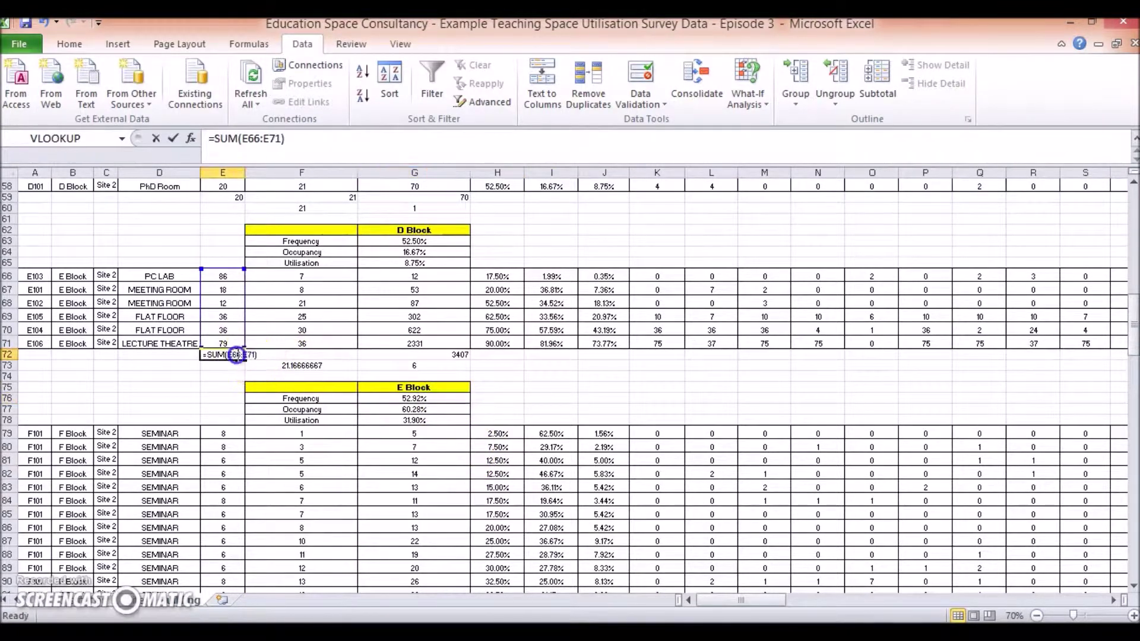
{"action": "key", "text": "Escape"}
{"action": "left_click", "coordinate": [432, 356]}
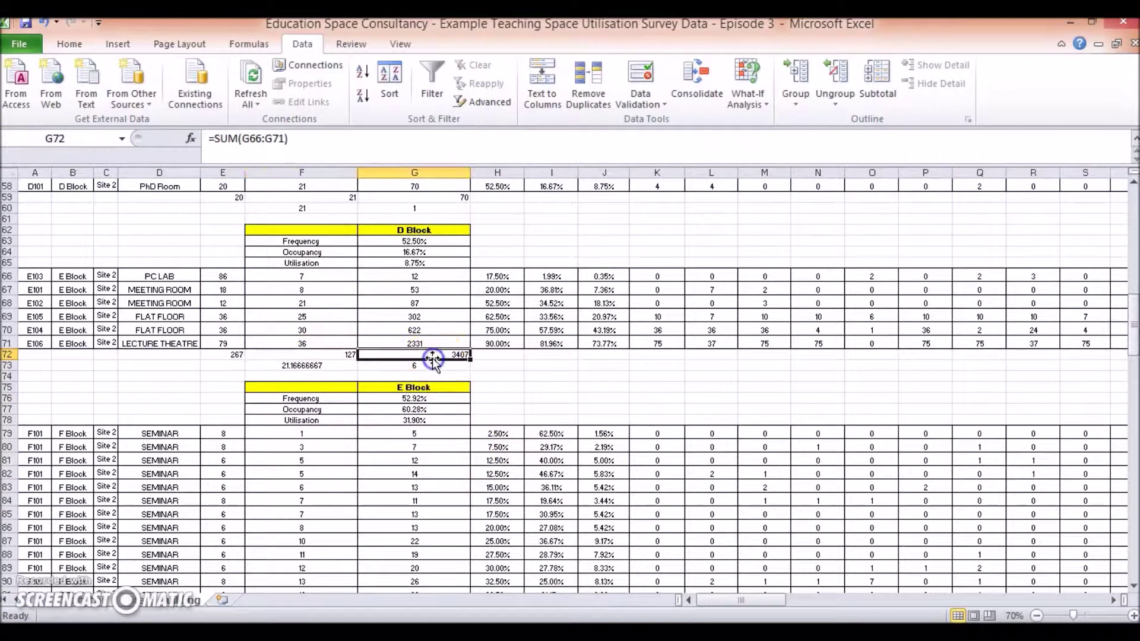
{"action": "double_click", "coordinate": [433, 356]}
{"action": "key", "text": "Escape"}
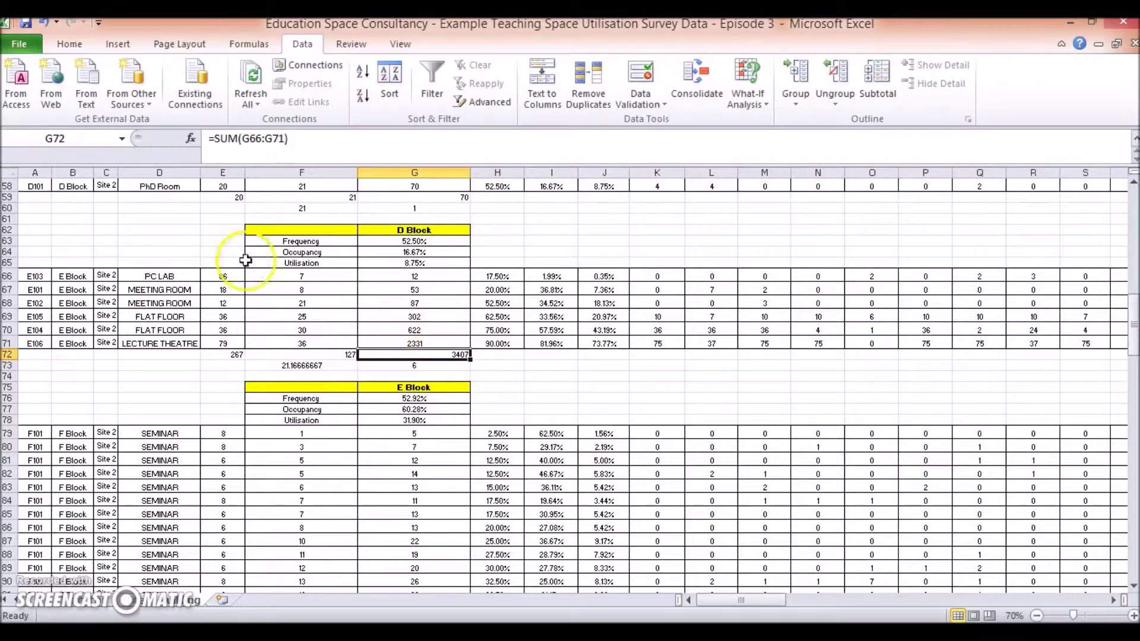
{"action": "double_click", "coordinate": [323, 365]}
{"action": "key", "text": "Escape"}
{"action": "left_click", "coordinate": [414, 367]}
{"action": "double_click", "coordinate": [414, 366]}
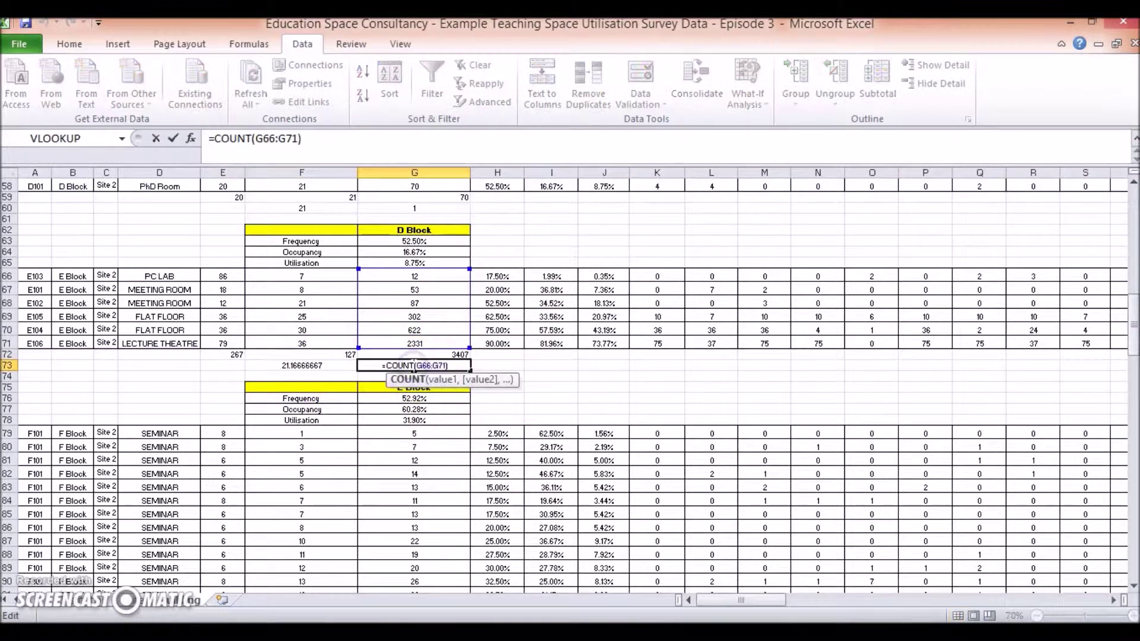
{"action": "key", "text": "Escape"}
Inspect the E Block frequency, occupancy and utilisation formulas in G76:G78.
{"action": "double_click", "coordinate": [396, 398]}
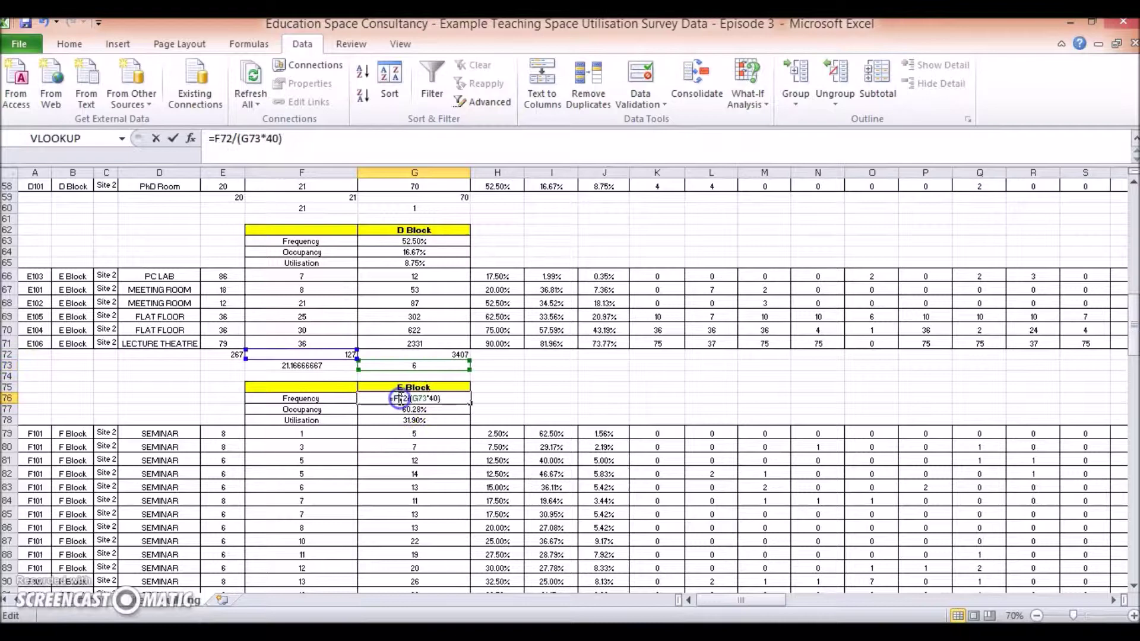
{"action": "key", "text": "Escape"}
{"action": "double_click", "coordinate": [416, 409]}
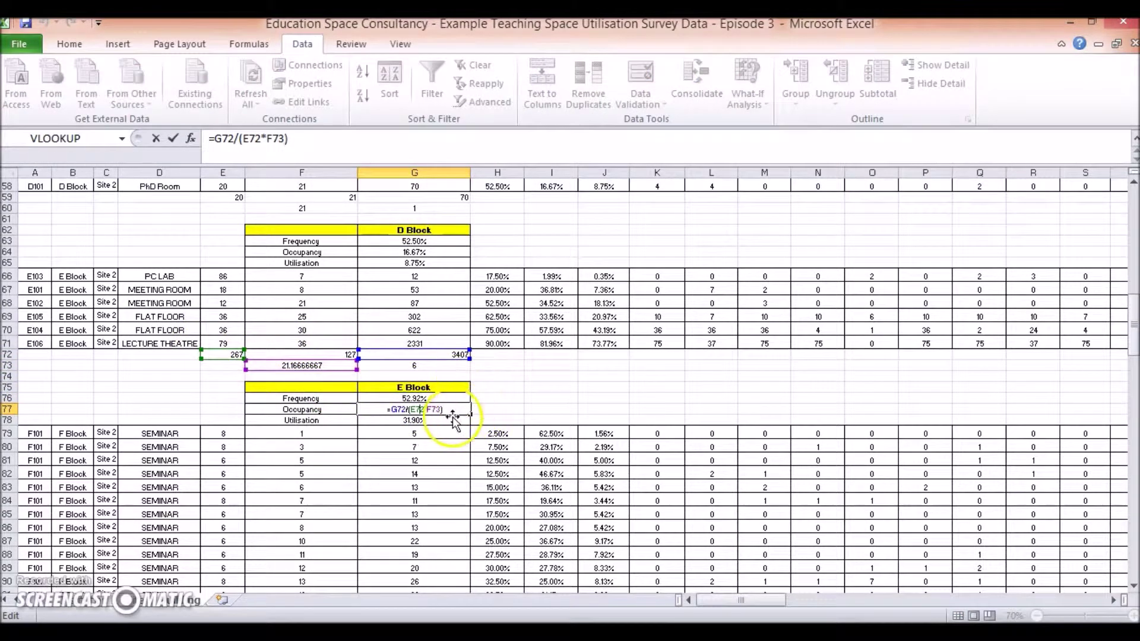
{"action": "key", "text": "Escape"}
{"action": "double_click", "coordinate": [380, 418]}
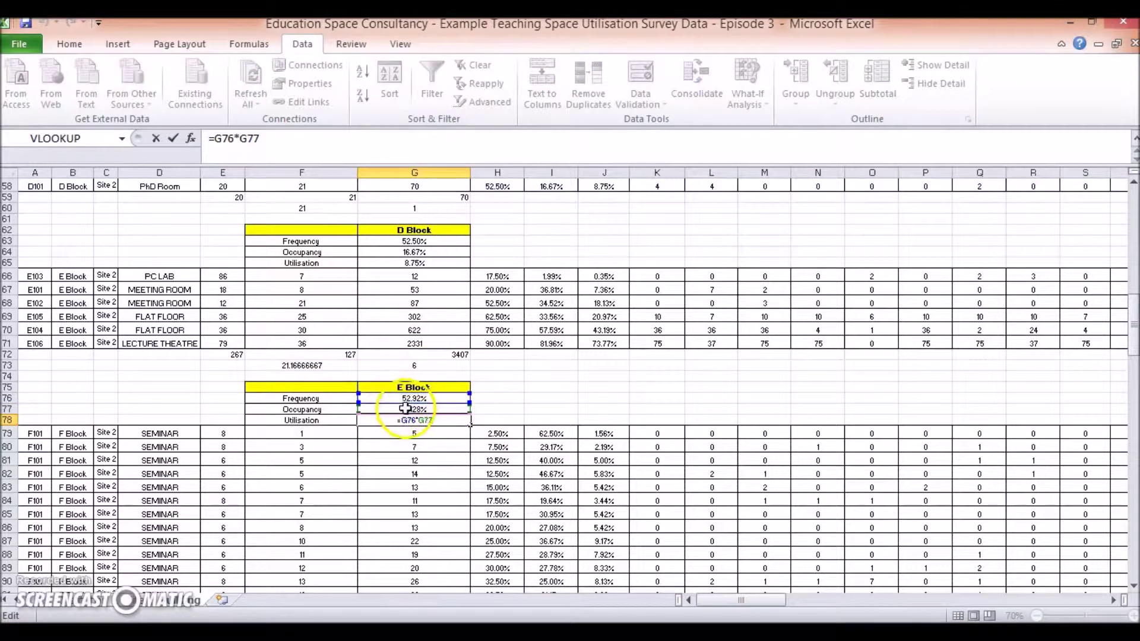
{"action": "key", "text": "Escape"}
Copy the Frequency, Occupancy and Utilisation labels from the M Block table to F217:F219 to start a block comparison table.
{"action": "scroll", "coordinate": [519, 439], "scroll_direction": "down", "scroll_amount": 20}
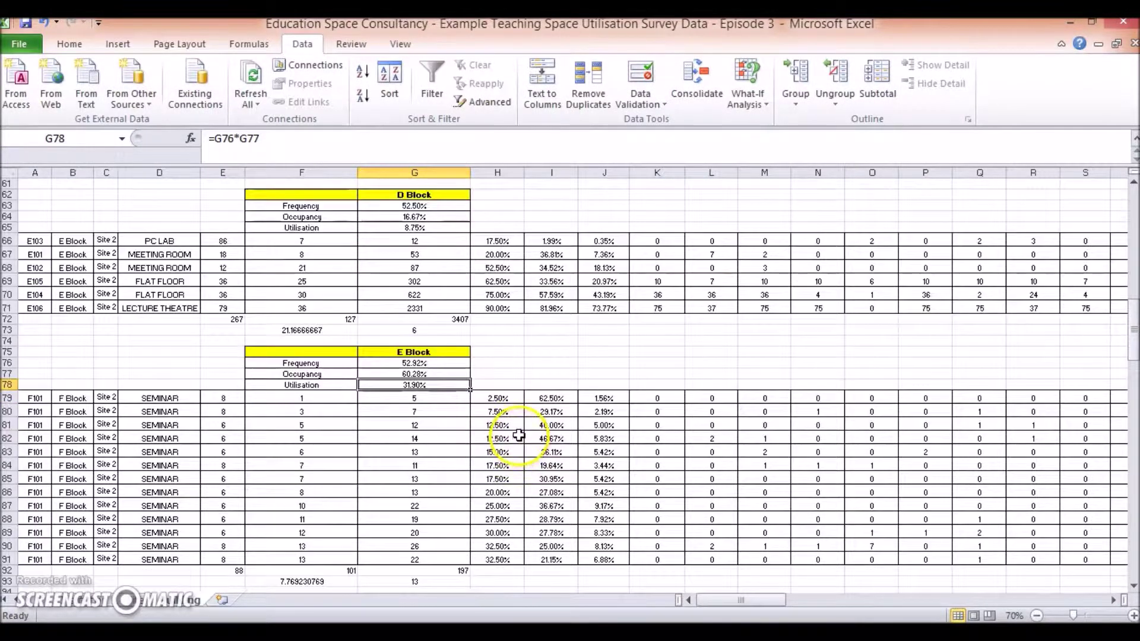
{"action": "scroll", "coordinate": [519, 418], "scroll_direction": "down", "scroll_amount": 20}
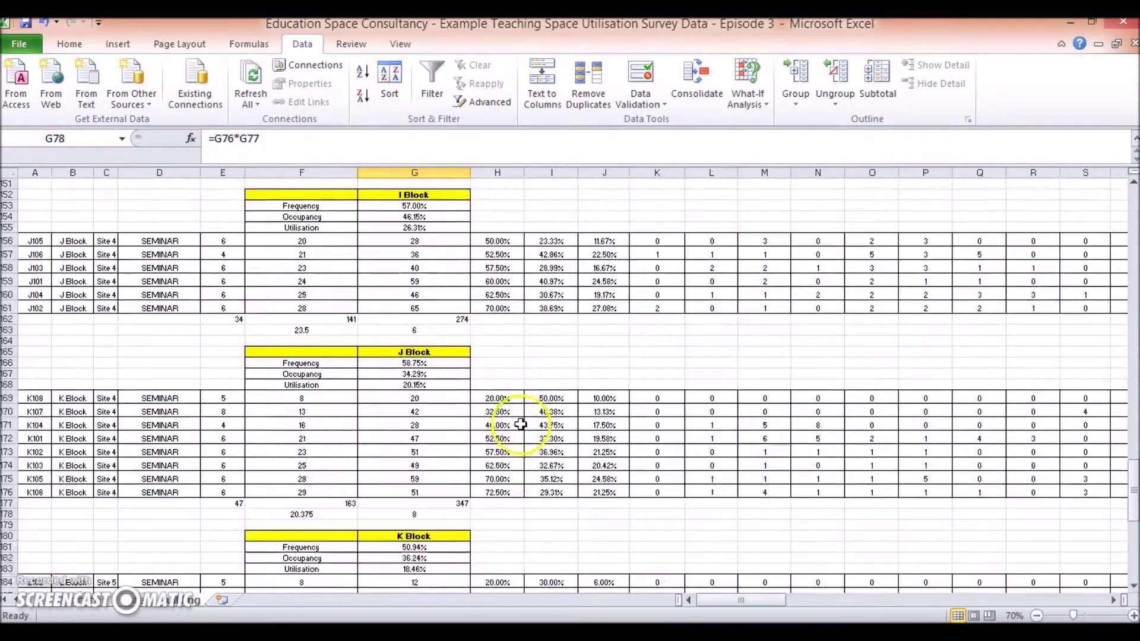
{"action": "left_click", "coordinate": [327, 438]}
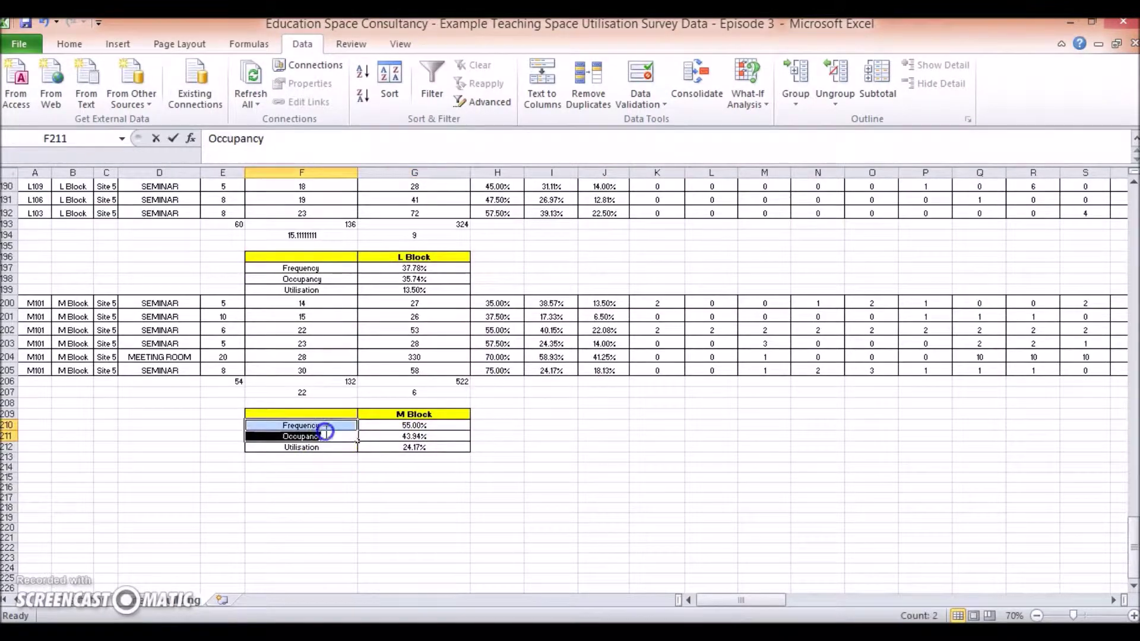
{"action": "left_click", "coordinate": [326, 458]}
{"action": "left_click_drag", "start_coordinate": [330, 425], "coordinate": [328, 457]}
{"action": "key", "text": "ctrl+c"}
{"action": "left_click", "coordinate": [315, 467]}
{"action": "left_click", "coordinate": [309, 497]}
{"action": "key", "text": "ctrl+v"}
Link cell G216 of the comparison table to the A Block heading with the formula =G11.
{"action": "left_click", "coordinate": [384, 488]}
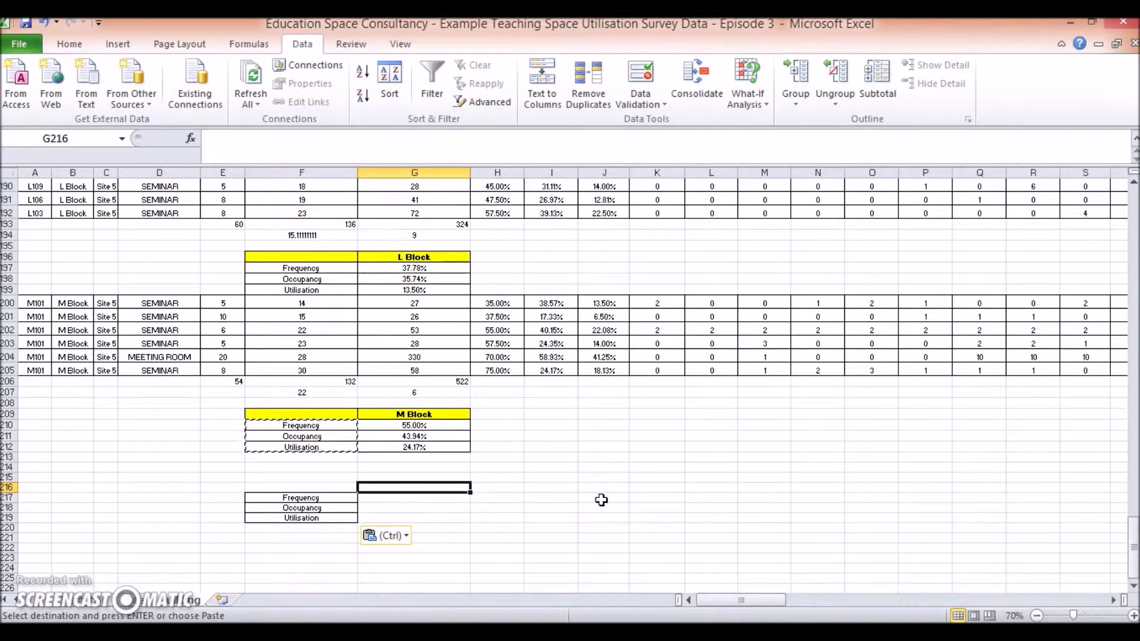
{"action": "type", "text": "="}
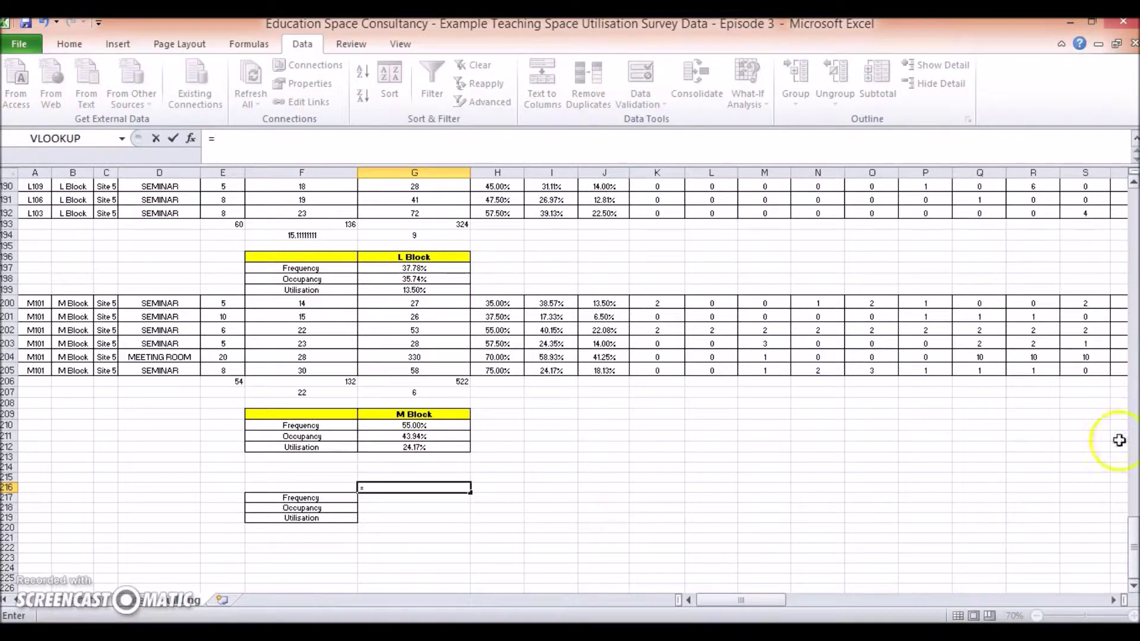
{"action": "left_click_drag", "start_coordinate": [1133, 546], "coordinate": [1128, 196]}
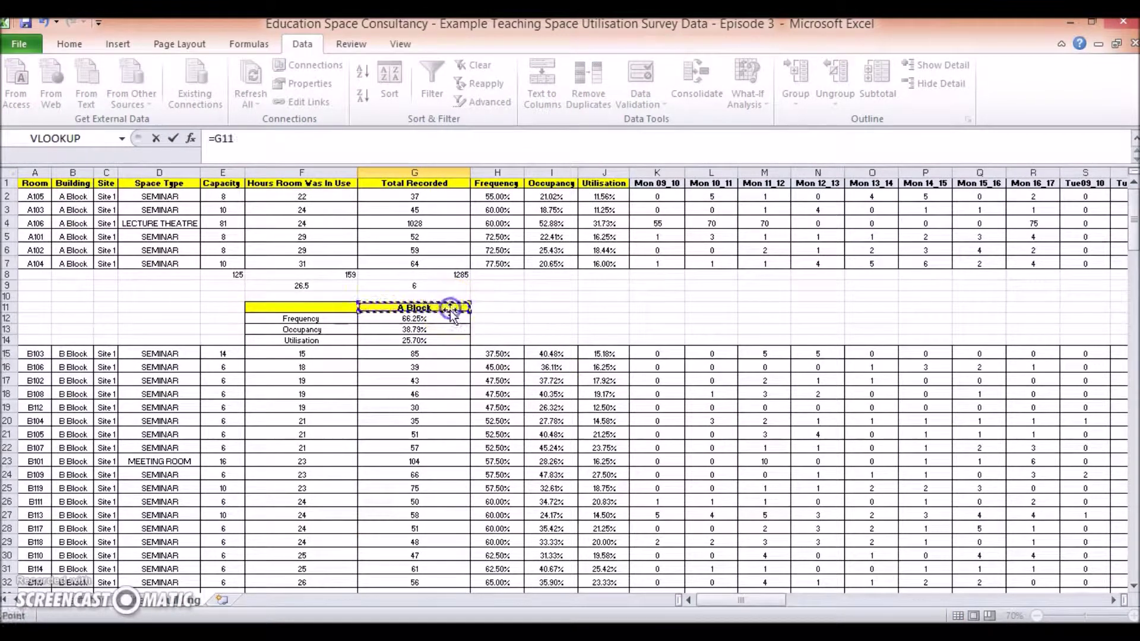
{"action": "key", "text": "Return"}
Copy the A Block link formula from G216 down to G217:G219 to bring in its three rates.
{"action": "left_click", "coordinate": [414, 568]}
{"action": "key", "text": "ctrl+c"}
{"action": "scroll", "coordinate": [408, 504], "scroll_direction": "down", "scroll_amount": 3}
{"action": "left_click_drag", "start_coordinate": [409, 457], "coordinate": [452, 475]}
{"action": "key", "text": "ctrl+v"}
{"action": "right_click", "coordinate": [452, 475]}
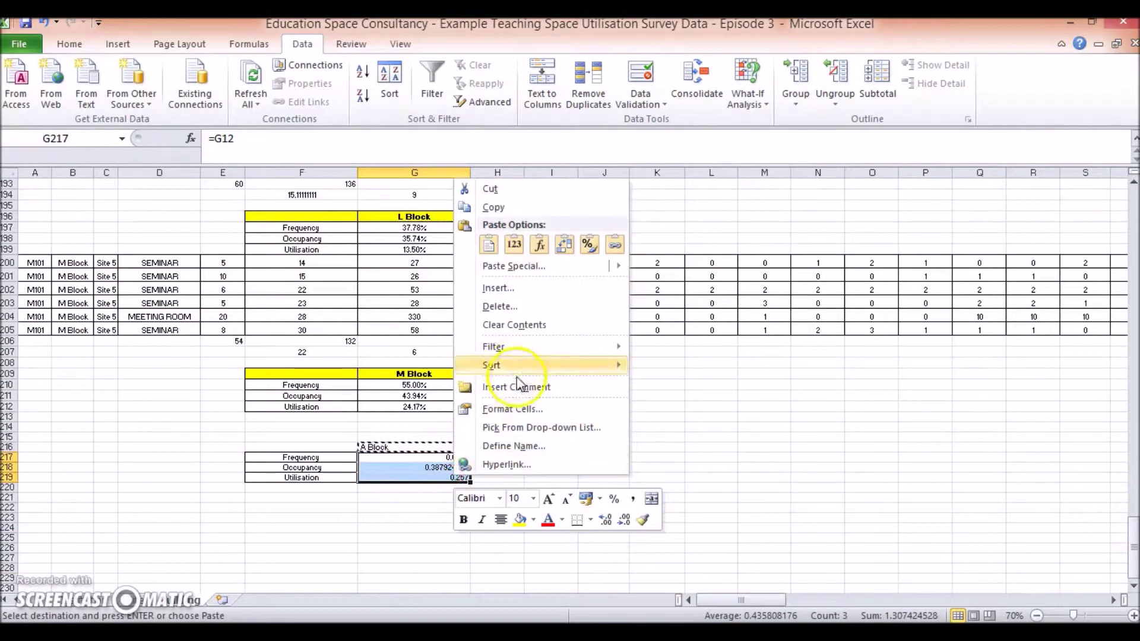
{"action": "left_click", "coordinate": [788, 514]}
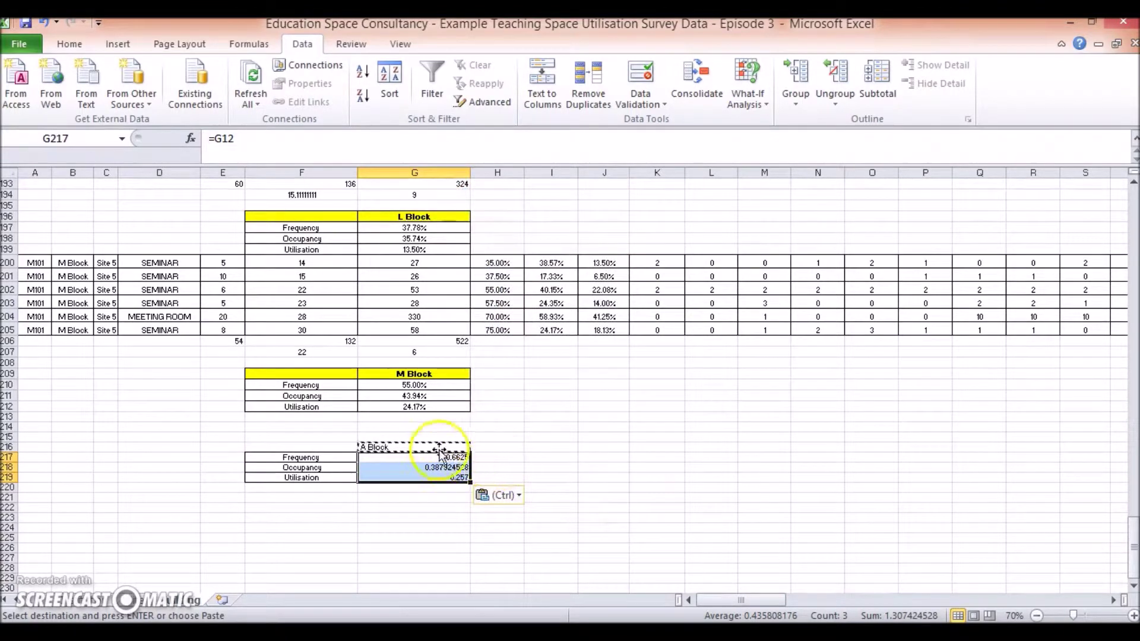
Link cell H216 of the comparison table to the B Block heading with the formula =G41.
{"action": "left_click", "coordinate": [514, 447]}
{"action": "type", "text": "="}
{"action": "left_click_drag", "start_coordinate": [1132, 544], "coordinate": [1131, 536]}
{"action": "left_click", "coordinate": [426, 350]}
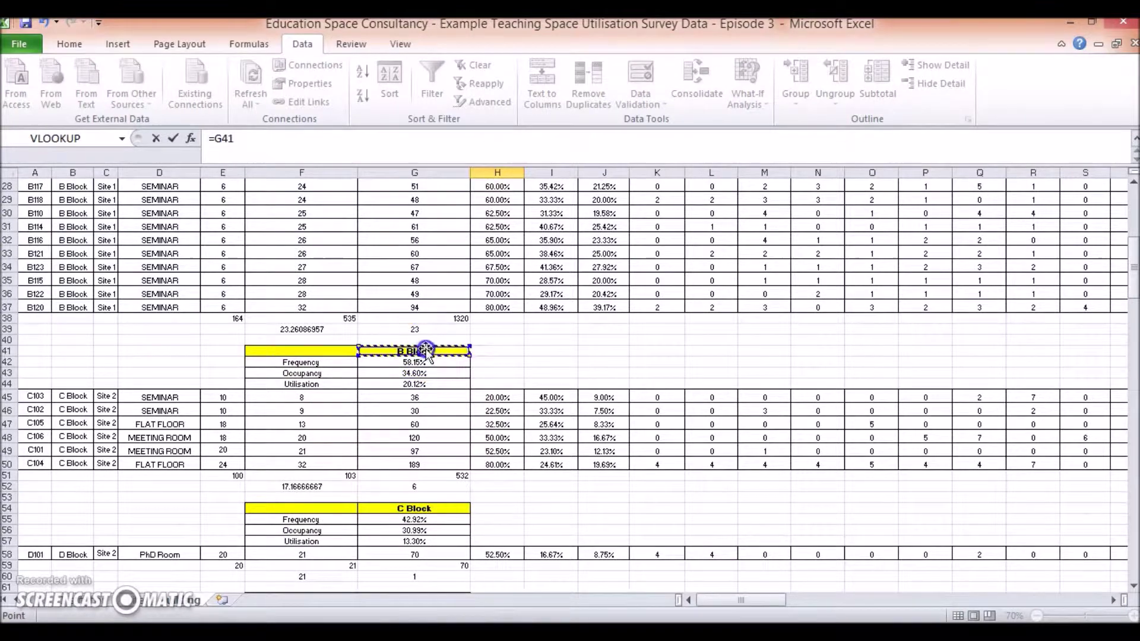
{"action": "key", "text": "Return"}
Copy the B Block link formula from H216 down through H219 to bring in its three rates.
{"action": "left_click", "coordinate": [508, 448]}
{"action": "key", "text": "ctrl+c"}
{"action": "left_click_drag", "start_coordinate": [508, 449], "coordinate": [507, 477]}
{"action": "key", "text": "ctrl+v"}
{"action": "left_click", "coordinate": [593, 477]}
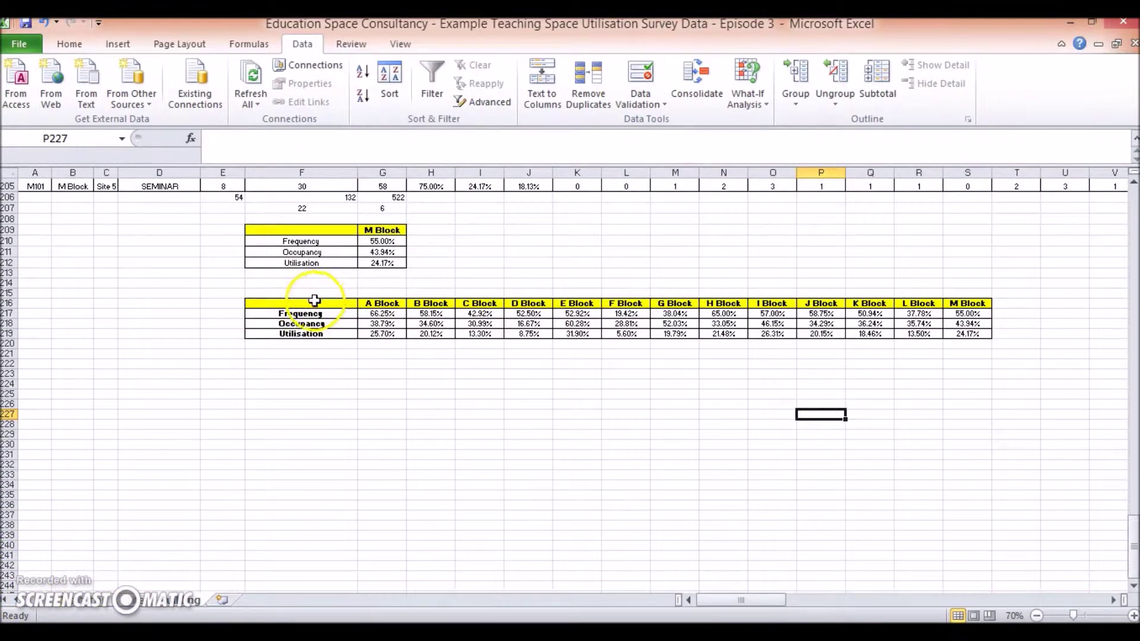
Insert a 2-D clustered column chart from the block comparison table F216:S219 and widen it to cover about columns I to T.
{"action": "left_click_drag", "start_coordinate": [315, 301], "coordinate": [990, 340]}
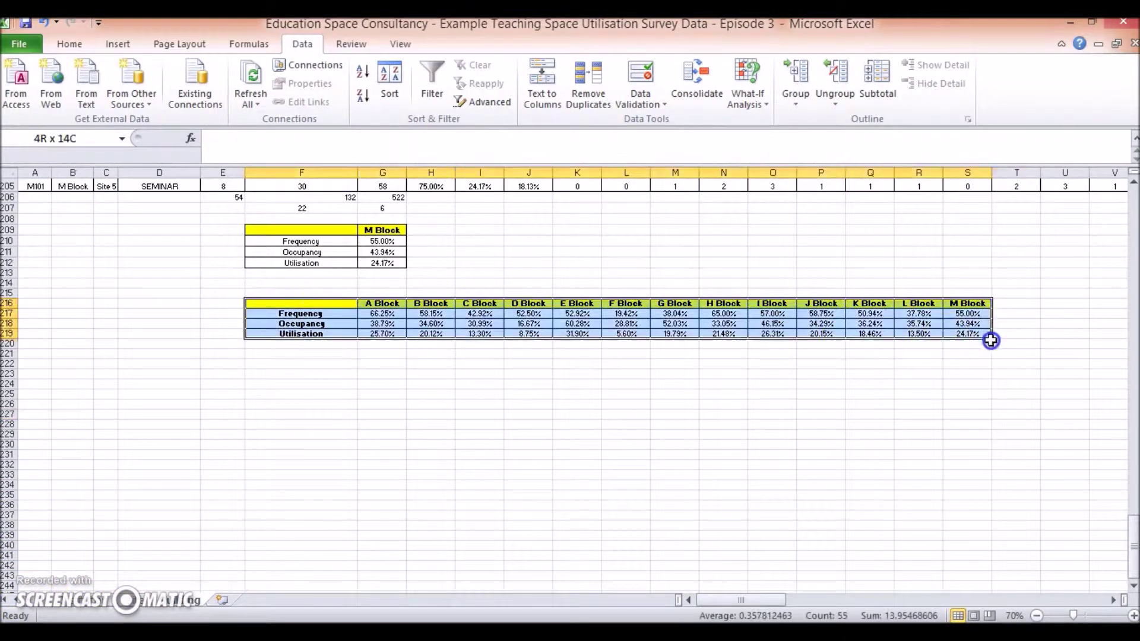
{"action": "left_click", "coordinate": [791, 421]}
{"action": "left_click_drag", "start_coordinate": [333, 301], "coordinate": [990, 338]}
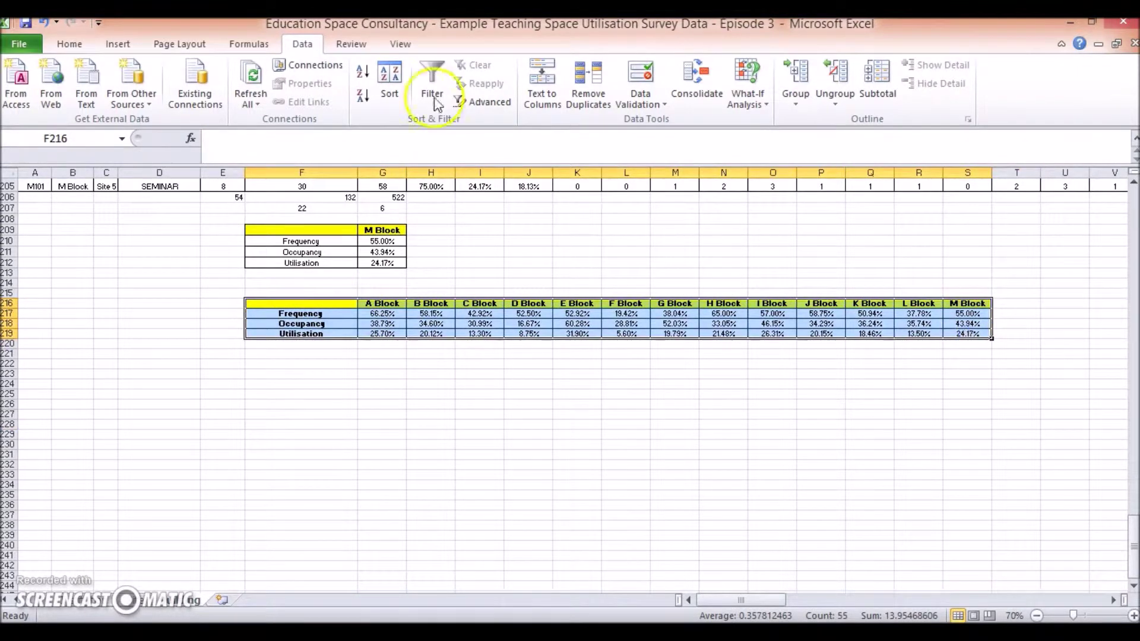
{"action": "left_click", "coordinate": [118, 45]}
{"action": "left_click", "coordinate": [315, 83]}
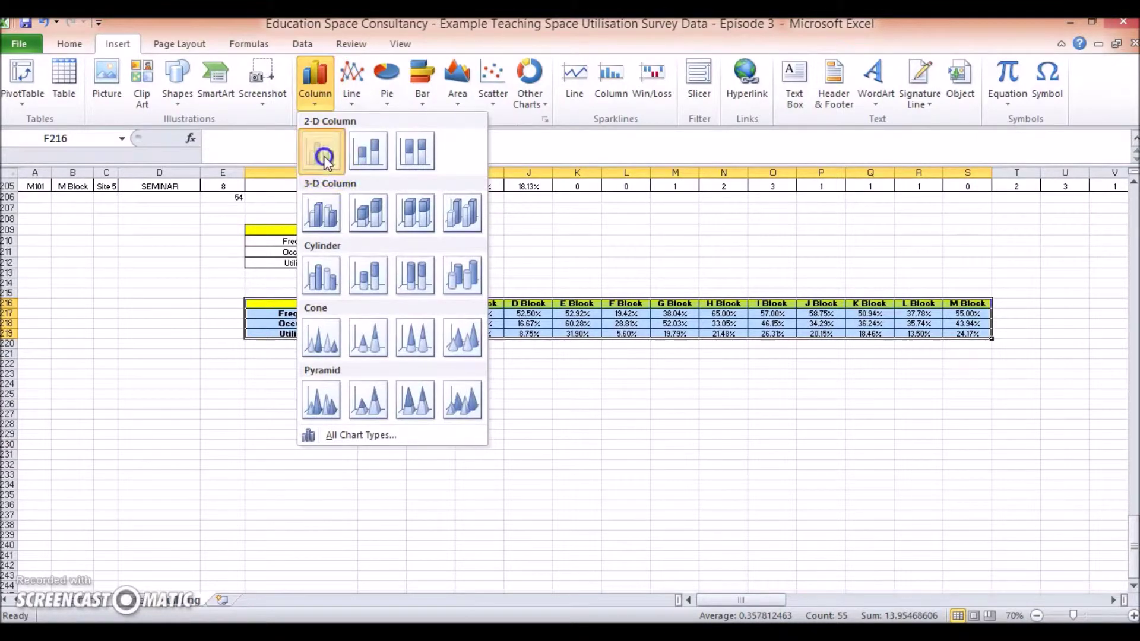
{"action": "left_click", "coordinate": [324, 155]}
{"action": "left_click", "coordinate": [704, 353]}
{"action": "left_click_drag", "start_coordinate": [725, 478], "coordinate": [1081, 380]}
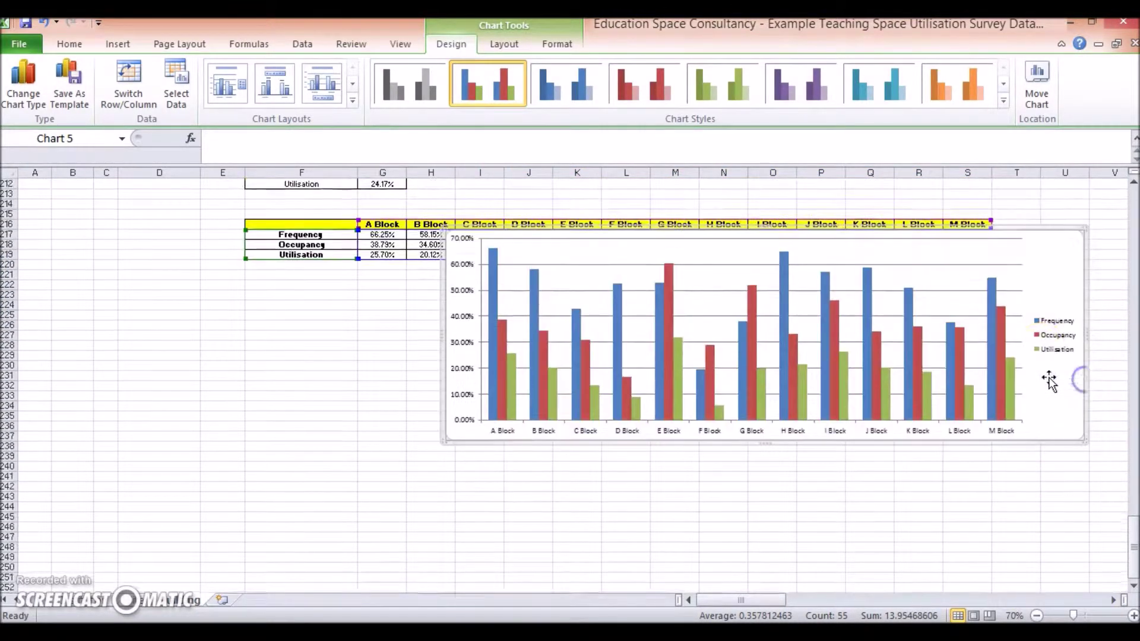
Delete the clustered column chart covering the block comparison table.
{"action": "scroll", "coordinate": [1048, 381], "scroll_direction": "up", "scroll_amount": 1}
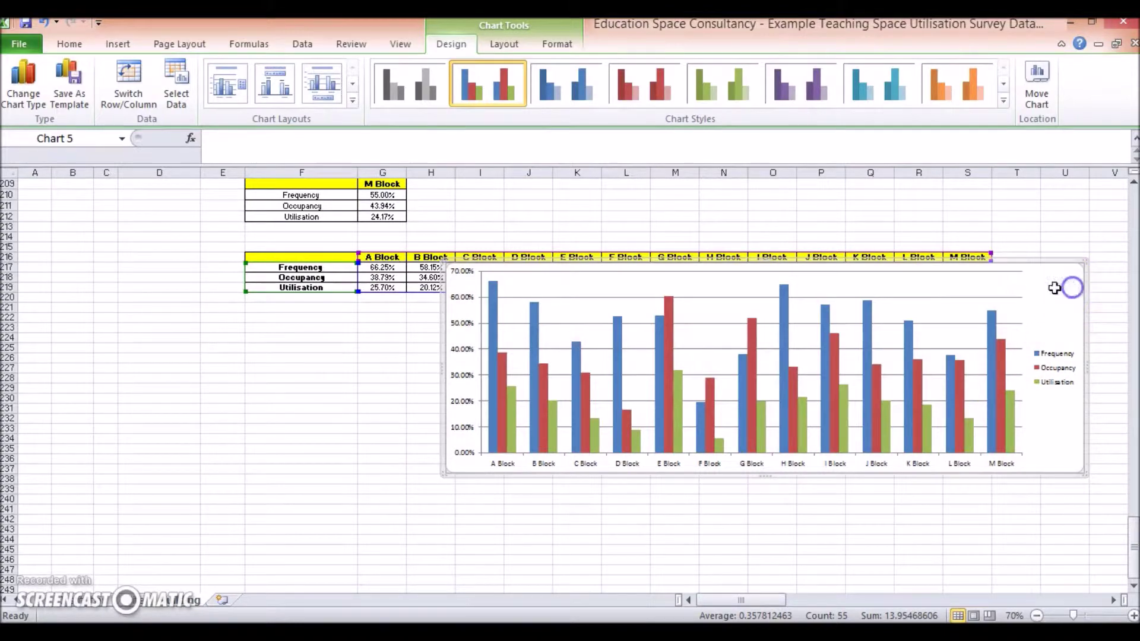
{"action": "key", "text": "Delete"}
{"action": "left_click", "coordinate": [723, 388]}
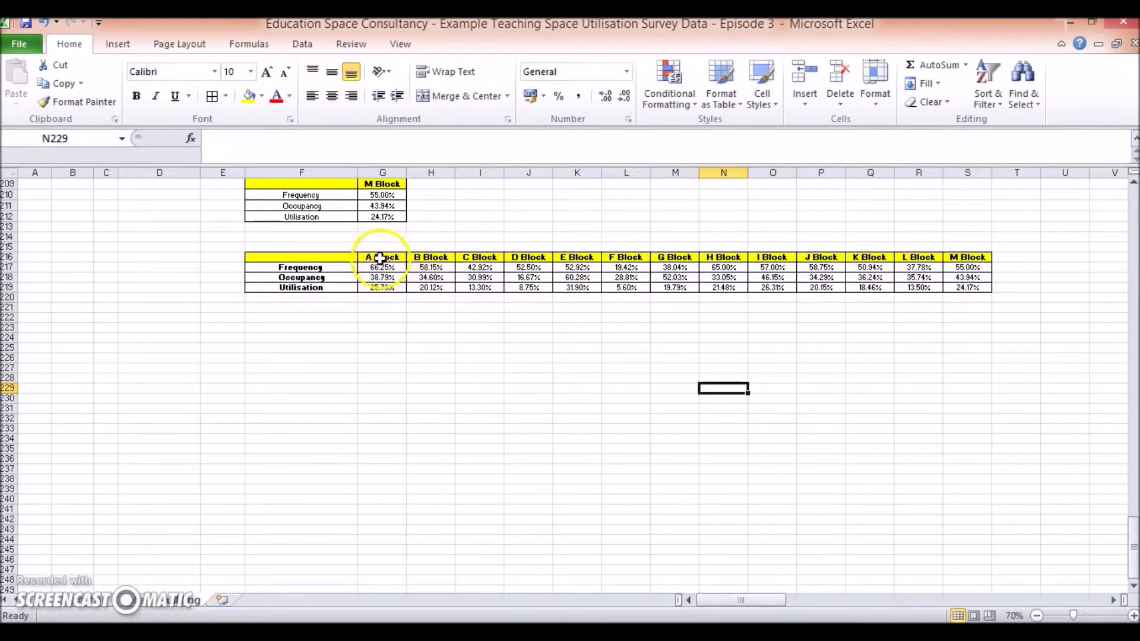
Link A222 to the A Block heading with =G216 and copy the formula across A222:J223 for headings and frequencies.
{"action": "left_click_drag", "start_coordinate": [376, 256], "coordinate": [962, 271]}
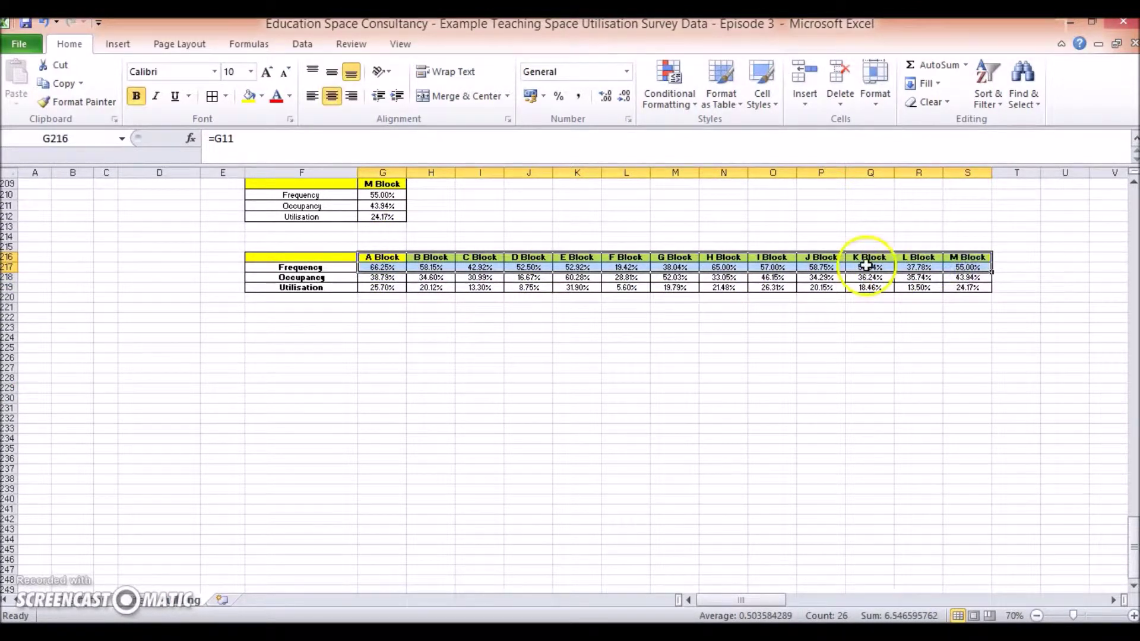
{"action": "left_click", "coordinate": [35, 317]}
{"action": "type", "text": "="}
{"action": "left_click", "coordinate": [376, 255]}
{"action": "key", "text": "Return"}
{"action": "key", "text": "ctrl+c"}
{"action": "left_click", "coordinate": [495, 318], "text": "shift"}
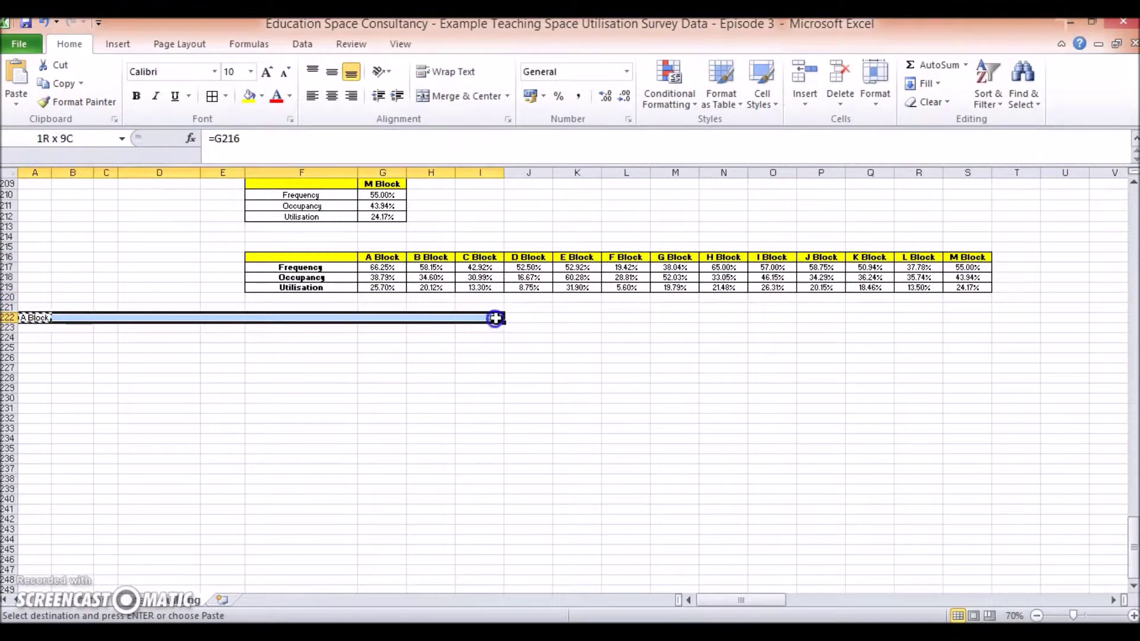
{"action": "left_click", "coordinate": [538, 326], "text": "shift"}
{"action": "key", "text": "ctrl+v"}
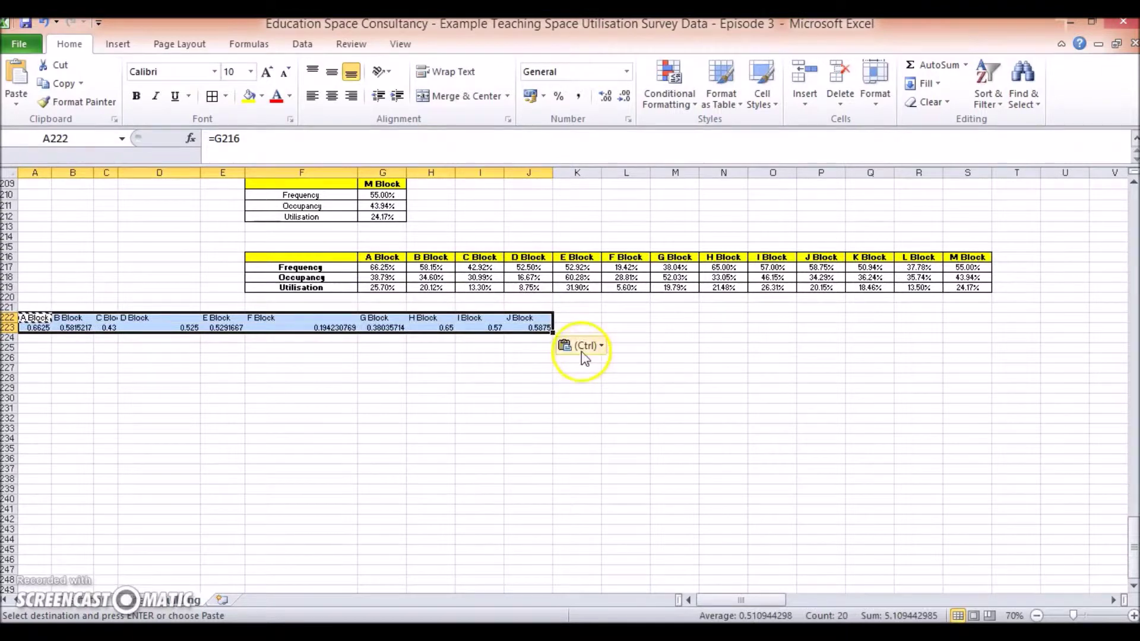
Extend the linked headings and frequencies through M223 to include K, L and M Blocks.
{"action": "left_click", "coordinate": [597, 345]}
{"action": "left_click", "coordinate": [674, 331], "text": "shift"}
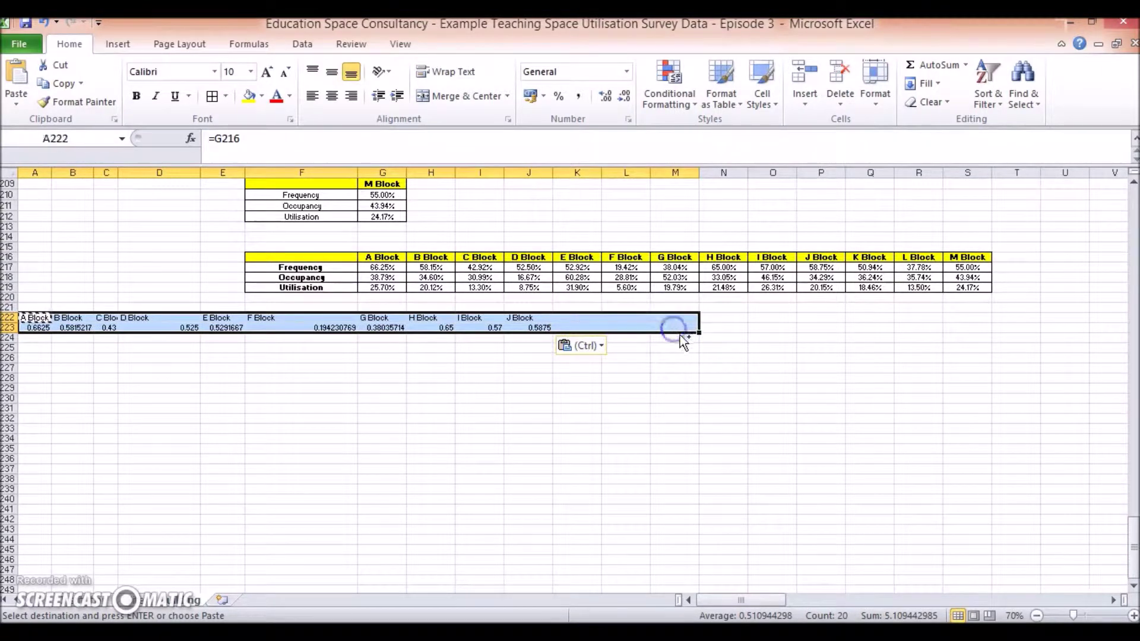
{"action": "key", "text": "ctrl+v"}
{"action": "left_click", "coordinate": [754, 399]}
{"action": "left_click", "coordinate": [678, 318]}
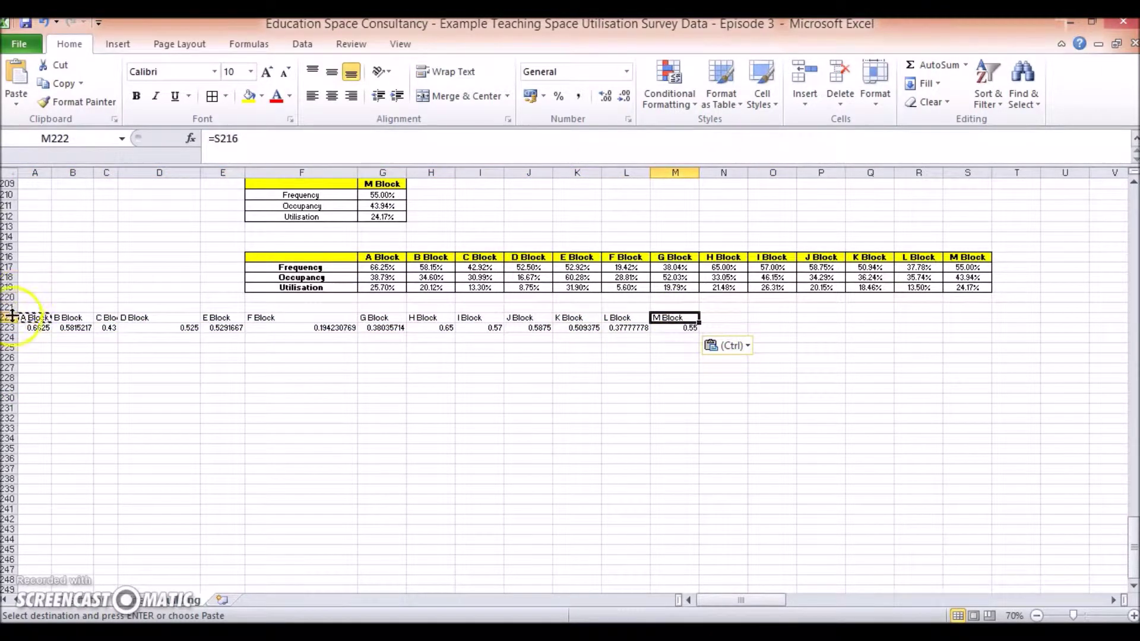
Clear the linked block headings and frequency values from rows 222 and 223.
{"action": "left_click_drag", "start_coordinate": [11, 318], "coordinate": [11, 327]}
{"action": "key", "text": "ctrl+c"}
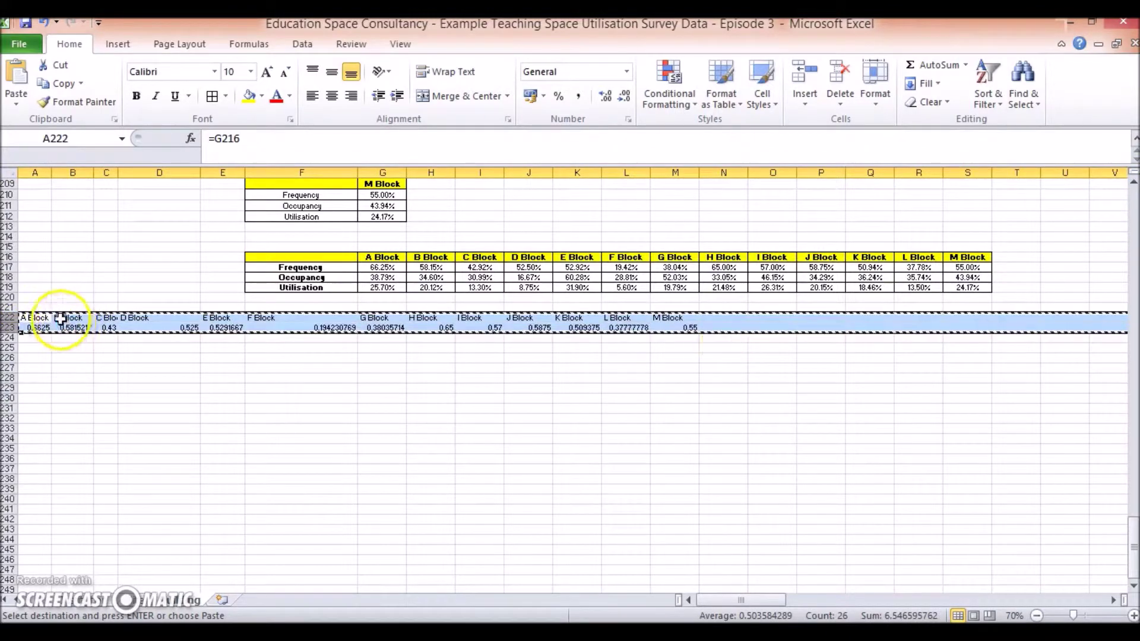
{"action": "left_click", "coordinate": [168, 376]}
{"action": "key", "text": "Escape"}
Chart F216:S219 again as 2-D clustered columns and enlarge the chart so the block labels read horizontally.
{"action": "scroll", "coordinate": [300, 428], "scroll_direction": "up", "scroll_amount": 3}
{"action": "left_click", "coordinate": [288, 369]}
{"action": "left_click_drag", "start_coordinate": [288, 369], "coordinate": [976, 398]}
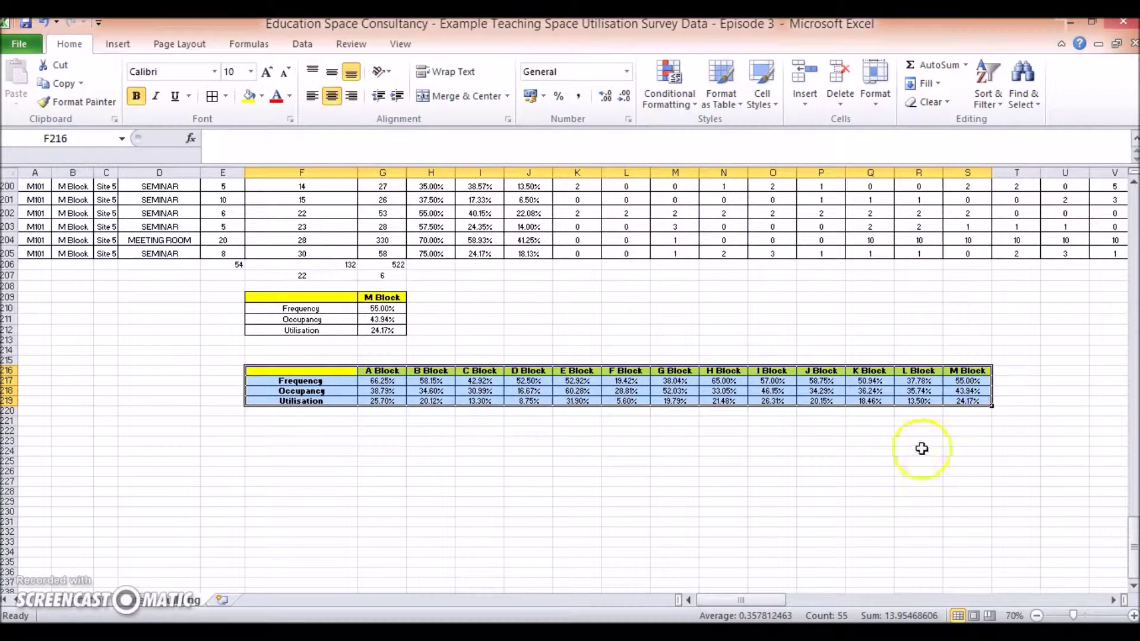
{"action": "left_click", "coordinate": [118, 44]}
{"action": "left_click", "coordinate": [312, 74]}
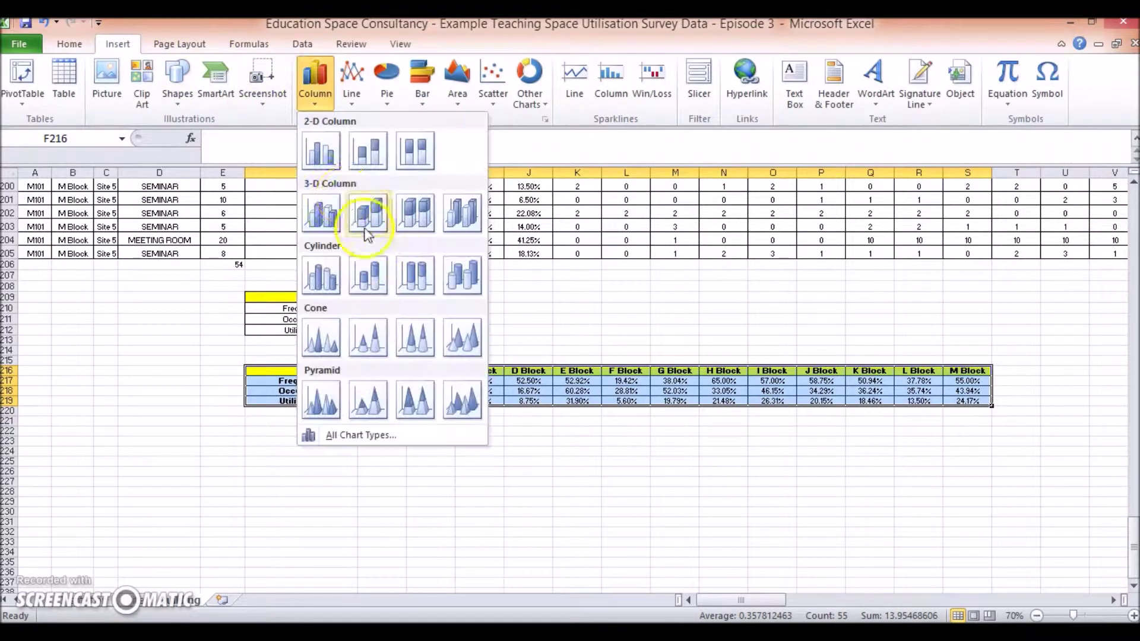
{"action": "left_click", "coordinate": [323, 150]}
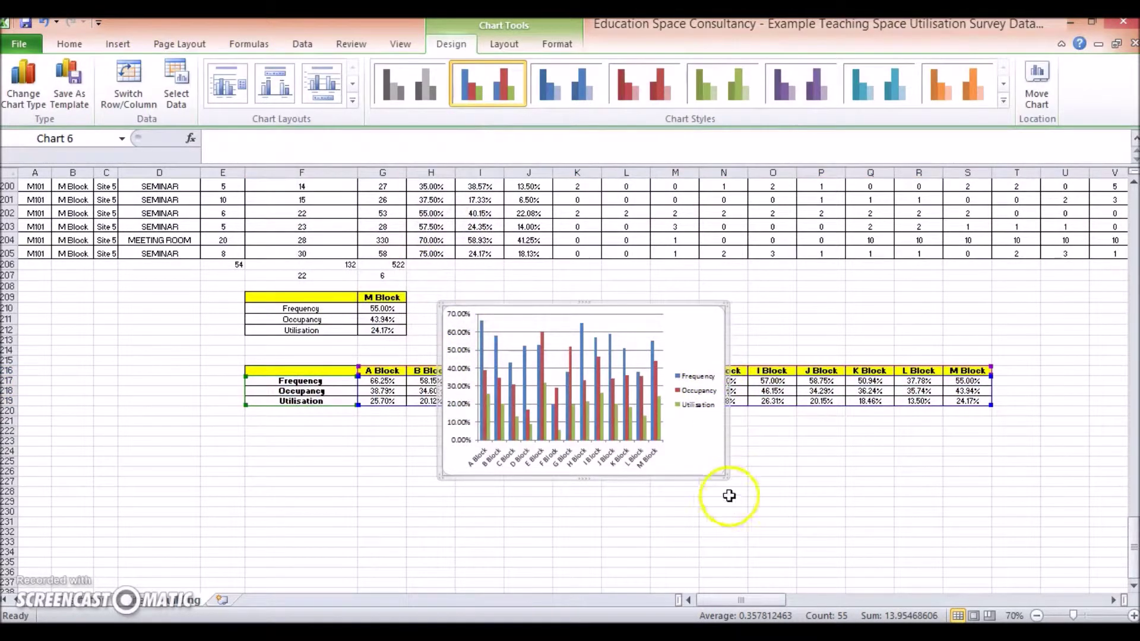
{"action": "left_click_drag", "start_coordinate": [725, 476], "coordinate": [1036, 574]}
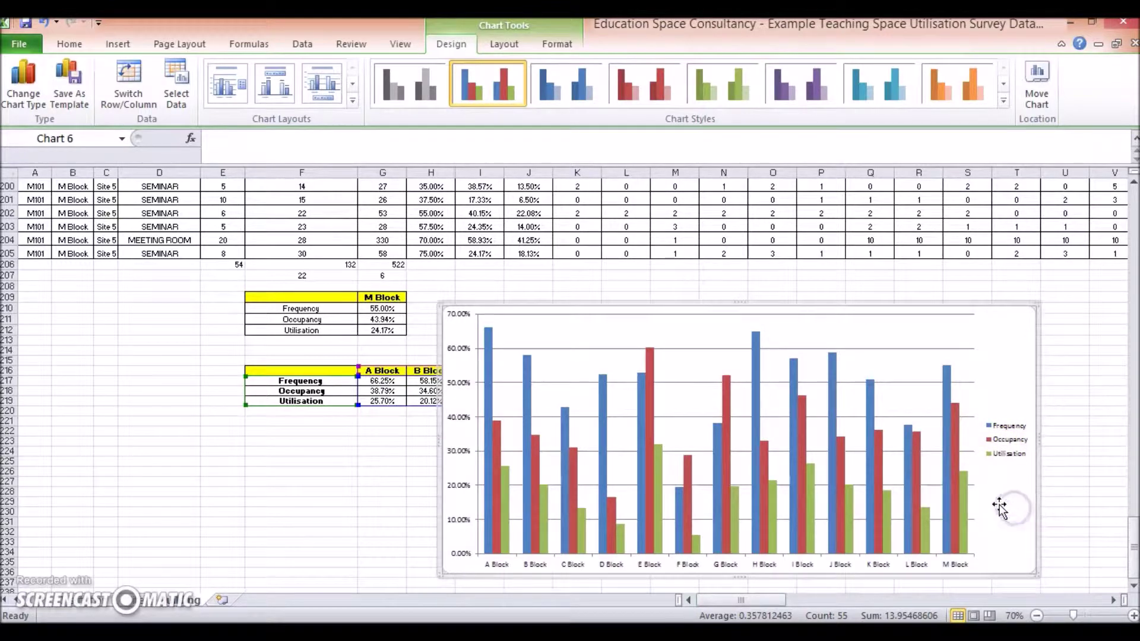
Remove the enlarged block comparison chart from the worksheet.
{"action": "key", "text": "Delete"}
{"action": "scroll", "coordinate": [707, 453], "scroll_direction": "down", "scroll_amount": 2}
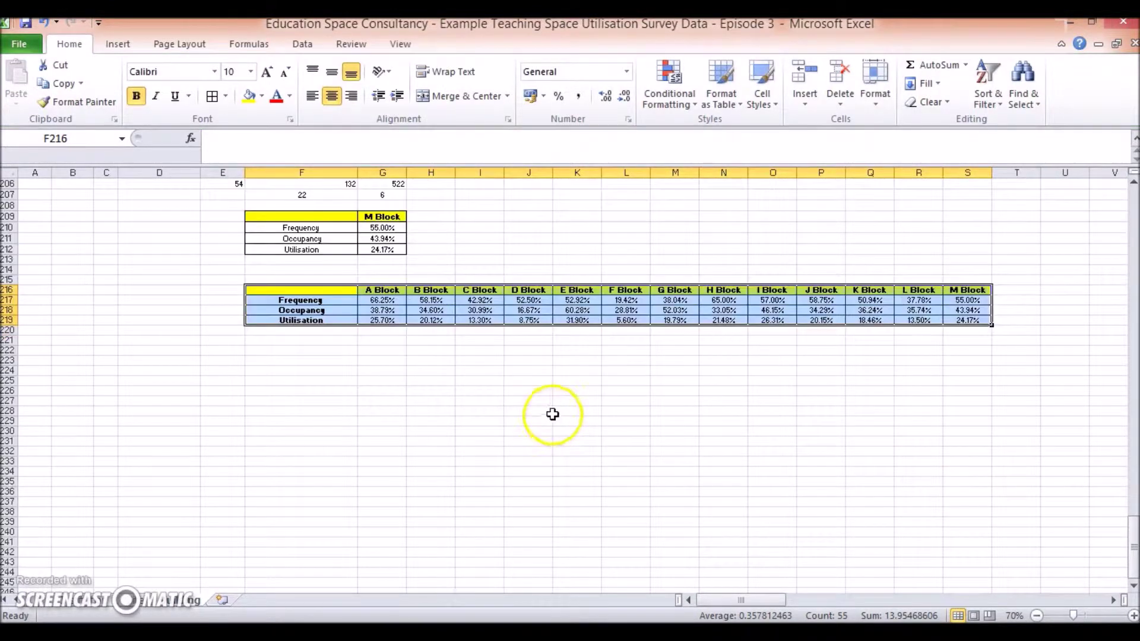
{"action": "left_click", "coordinate": [551, 412]}
Copy the block headings and frequency rates in G216:S217 and paste them as values starting at A222.
{"action": "left_click_drag", "start_coordinate": [382, 291], "coordinate": [977, 302]}
{"action": "key", "text": "ctrl+c"}
{"action": "left_click", "coordinate": [34, 351]}
{"action": "right_click", "coordinate": [52, 349]}
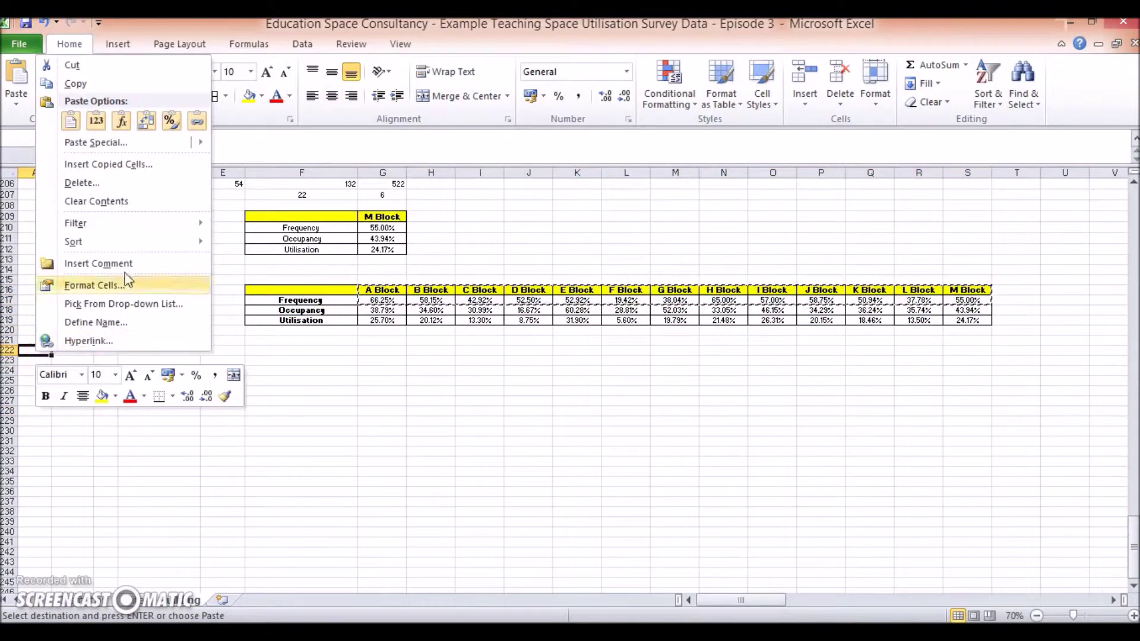
{"action": "left_click", "coordinate": [96, 121]}
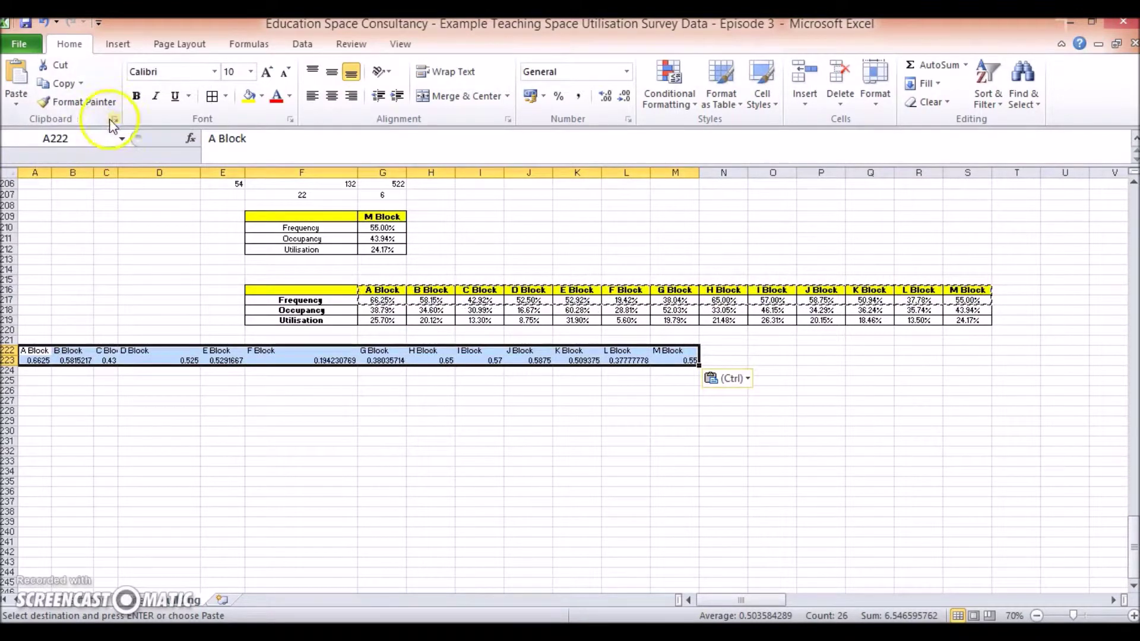
Sort rows 222:223 left to right by the values in row 223, from smallest to largest.
{"action": "left_click_drag", "start_coordinate": [9, 351], "coordinate": [10, 357]}
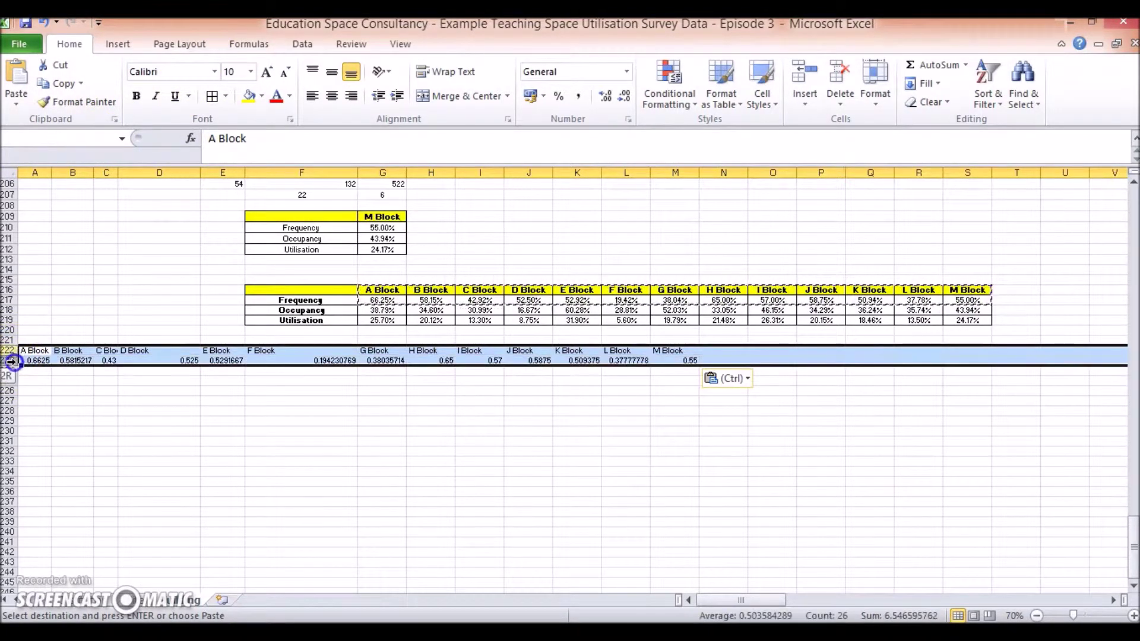
{"action": "left_click", "coordinate": [303, 45]}
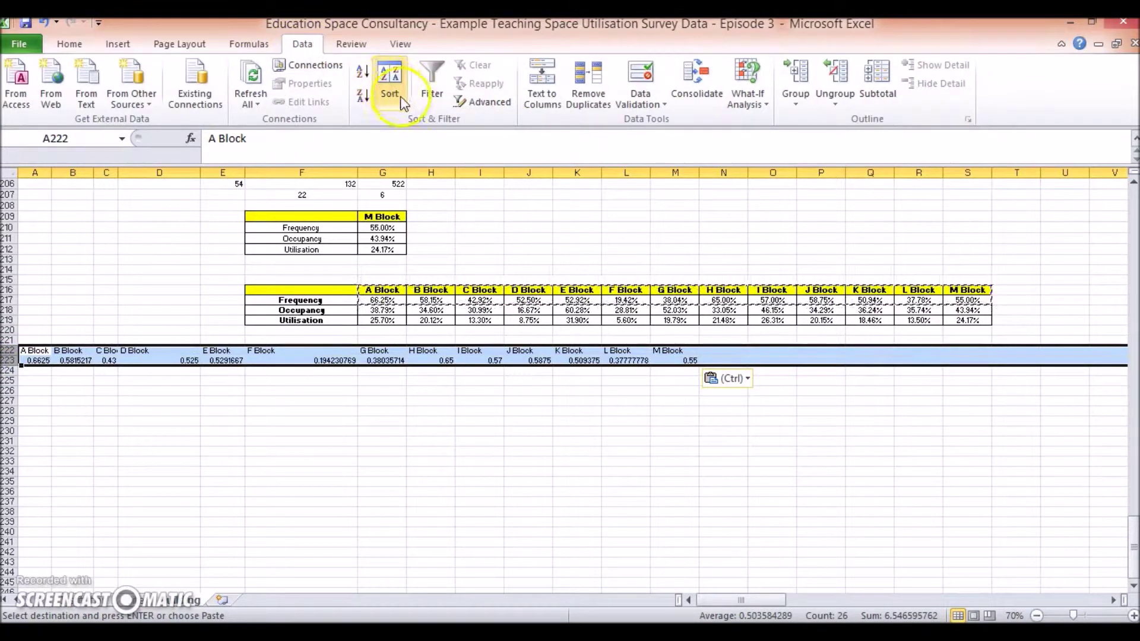
{"action": "left_click", "coordinate": [389, 83]}
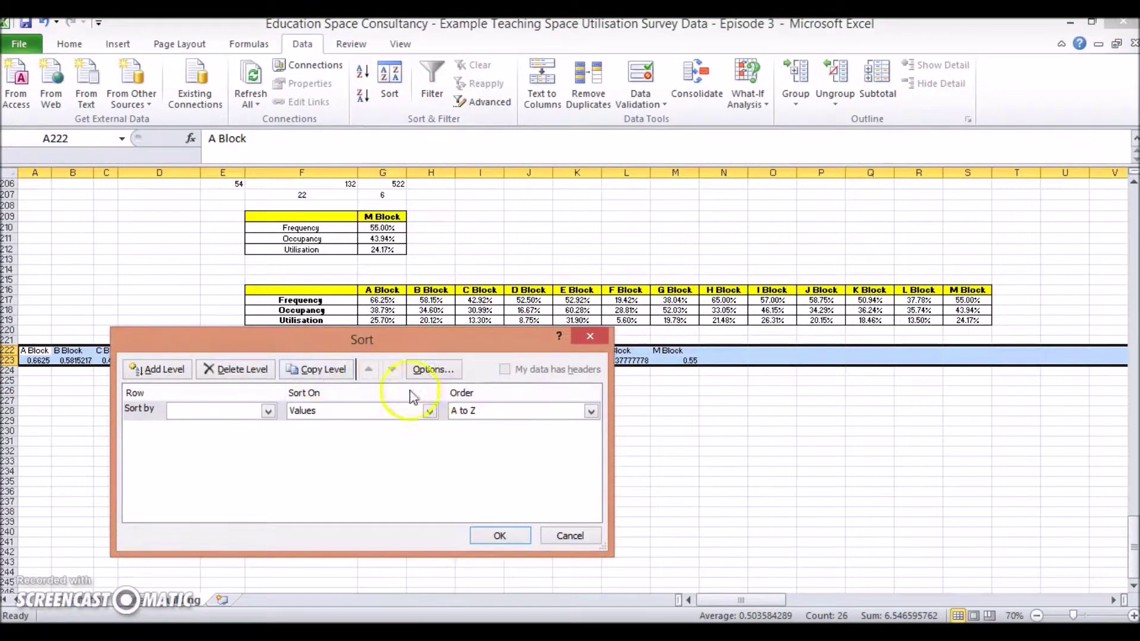
{"action": "left_click", "coordinate": [433, 370]}
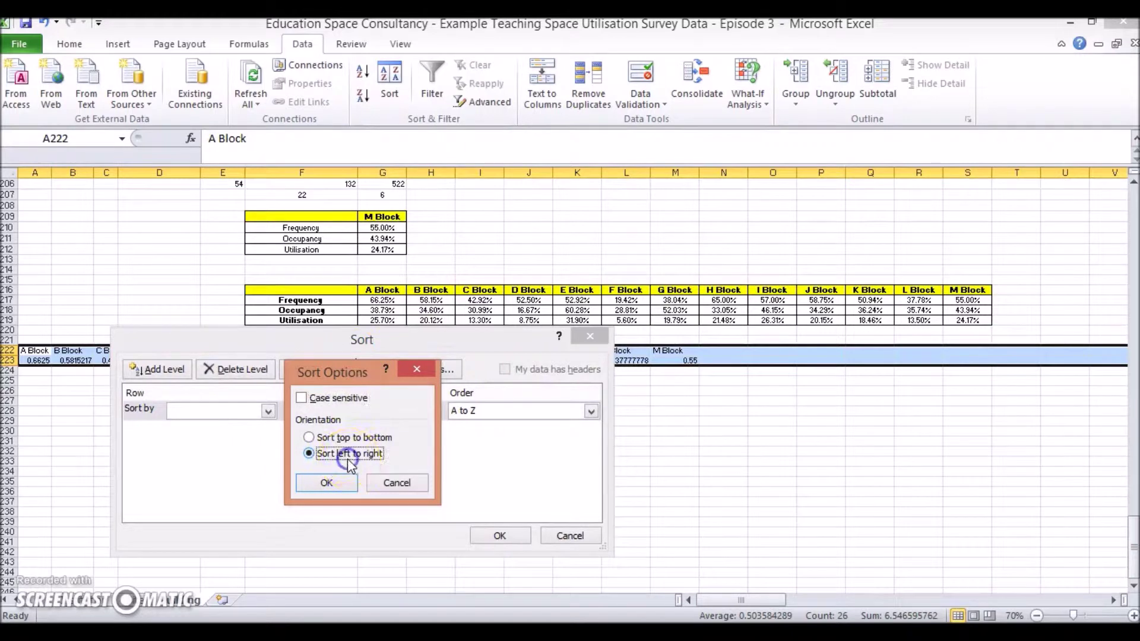
{"action": "left_click", "coordinate": [335, 488]}
{"action": "left_click", "coordinate": [268, 411]}
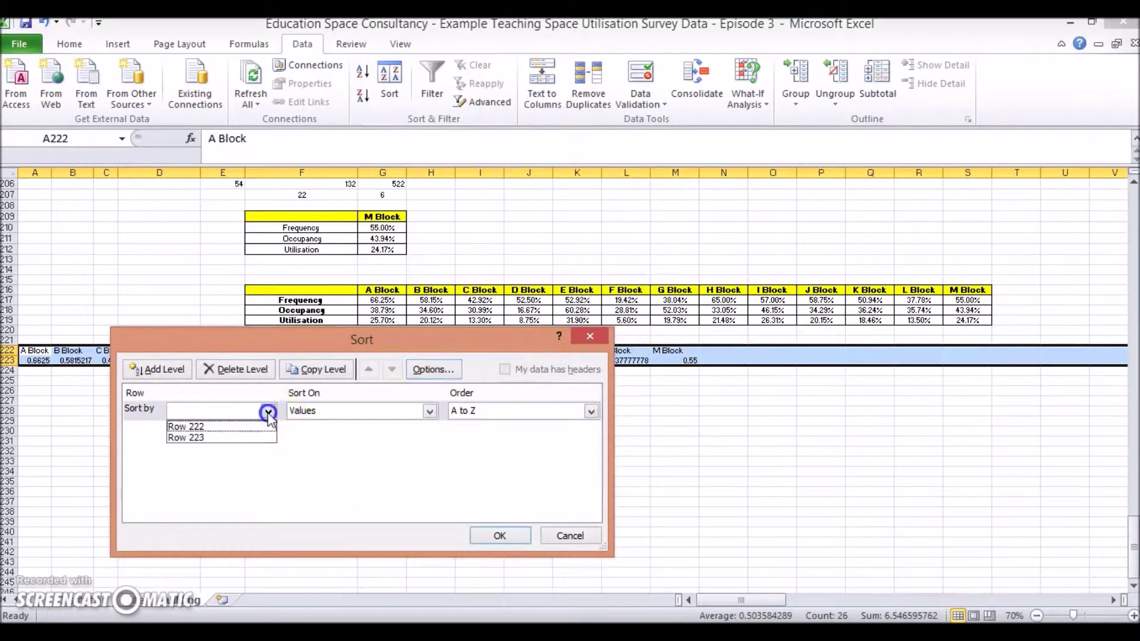
{"action": "left_click", "coordinate": [197, 439]}
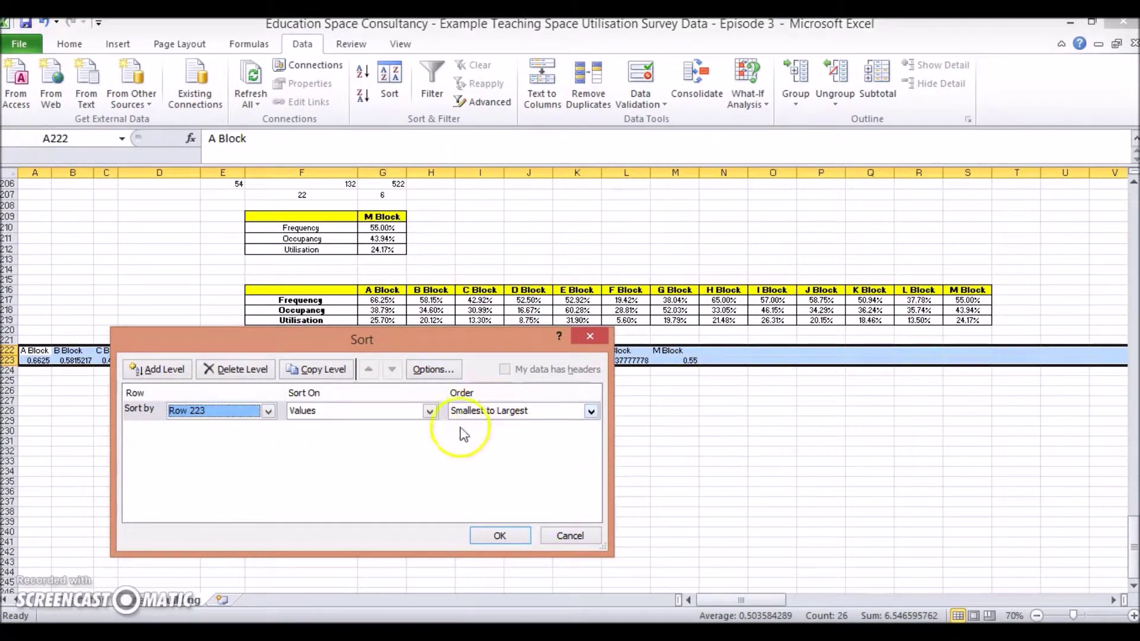
{"action": "left_click", "coordinate": [484, 535]}
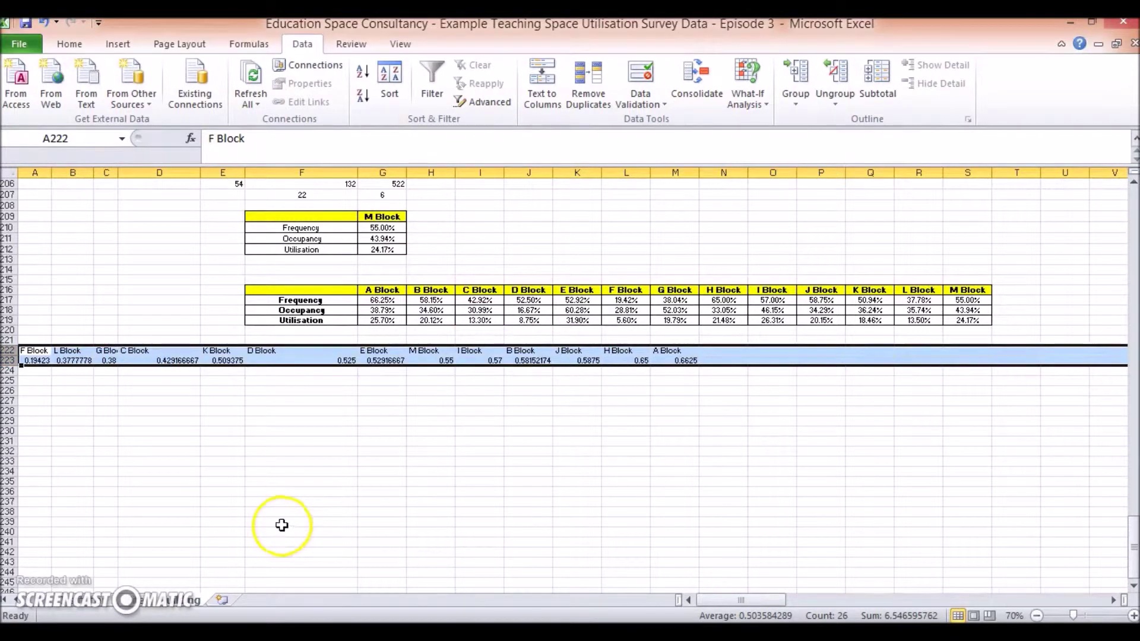
{"action": "left_click", "coordinate": [303, 486]}
{"action": "left_click_drag", "start_coordinate": [34, 351], "coordinate": [677, 363]}
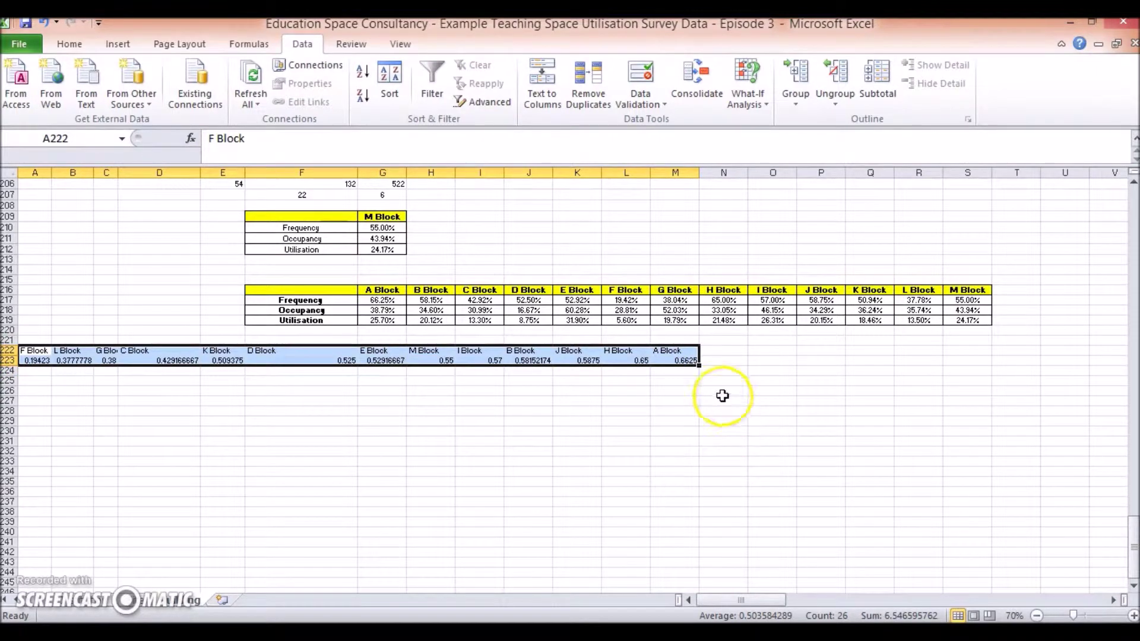
{"action": "left_click", "coordinate": [119, 44]}
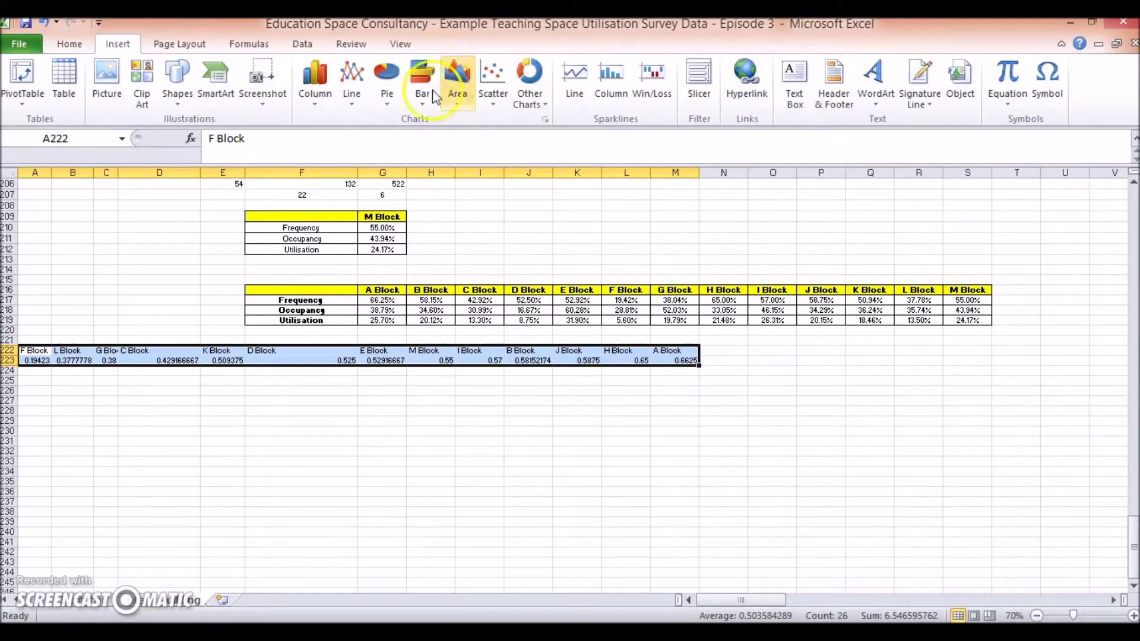
{"action": "left_click", "coordinate": [311, 80]}
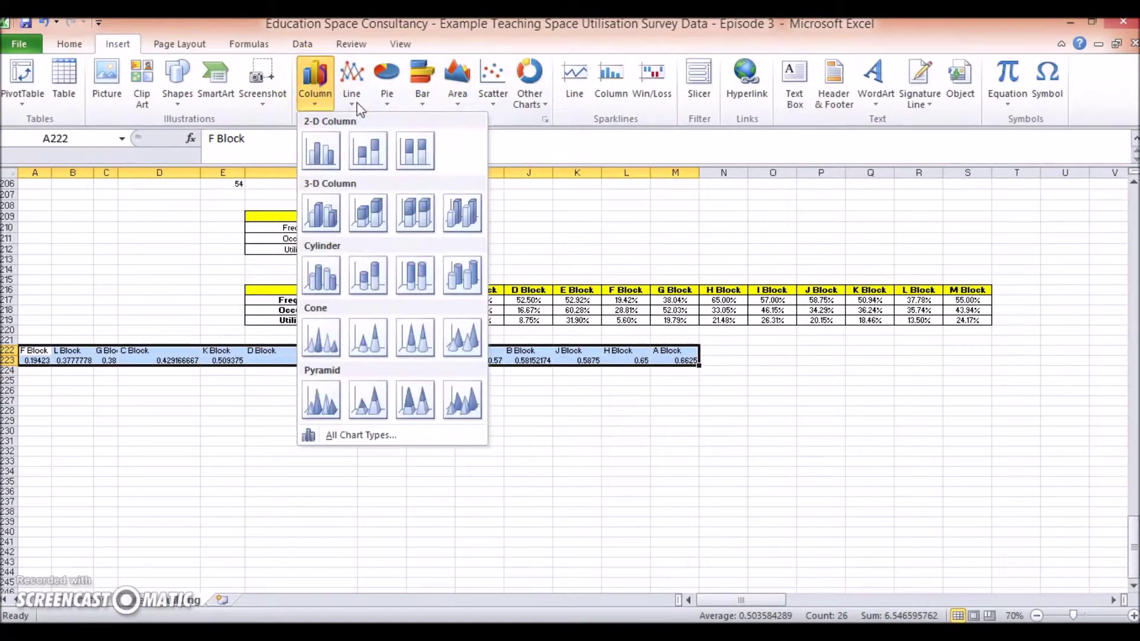
{"action": "left_click", "coordinate": [55, 369]}
Insert blank cells at A222:A223, shifting the sorted data right, and label A223 as Frequency.
{"action": "left_click_drag", "start_coordinate": [33, 351], "coordinate": [38, 356]}
{"action": "right_click", "coordinate": [38, 356]}
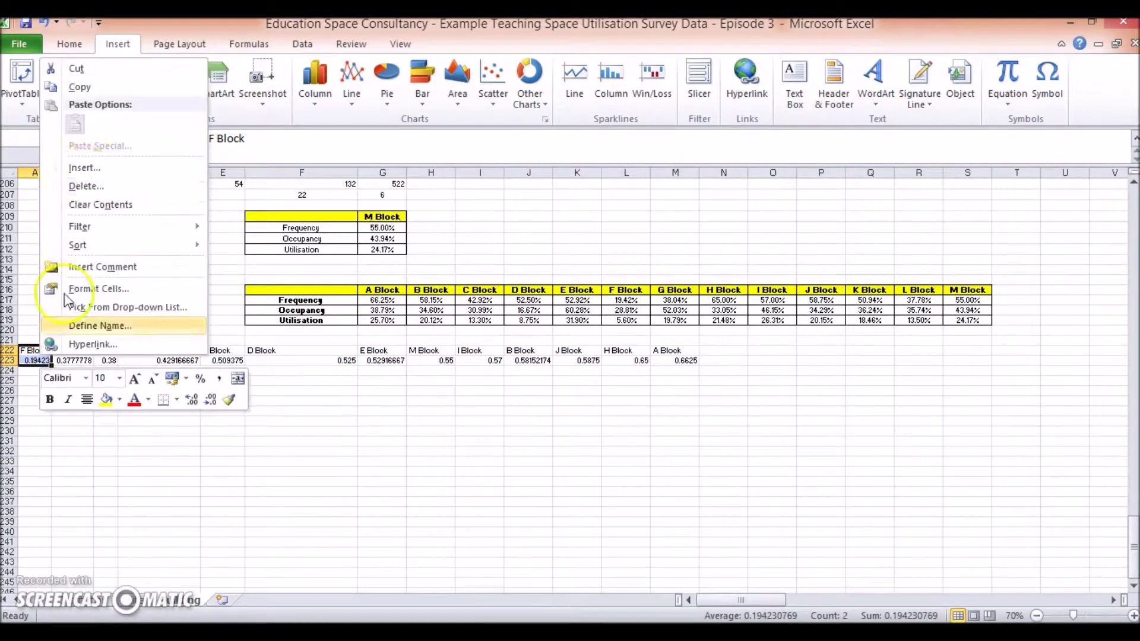
{"action": "left_click", "coordinate": [83, 162]}
{"action": "left_click", "coordinate": [80, 217]}
{"action": "left_click", "coordinate": [36, 360]}
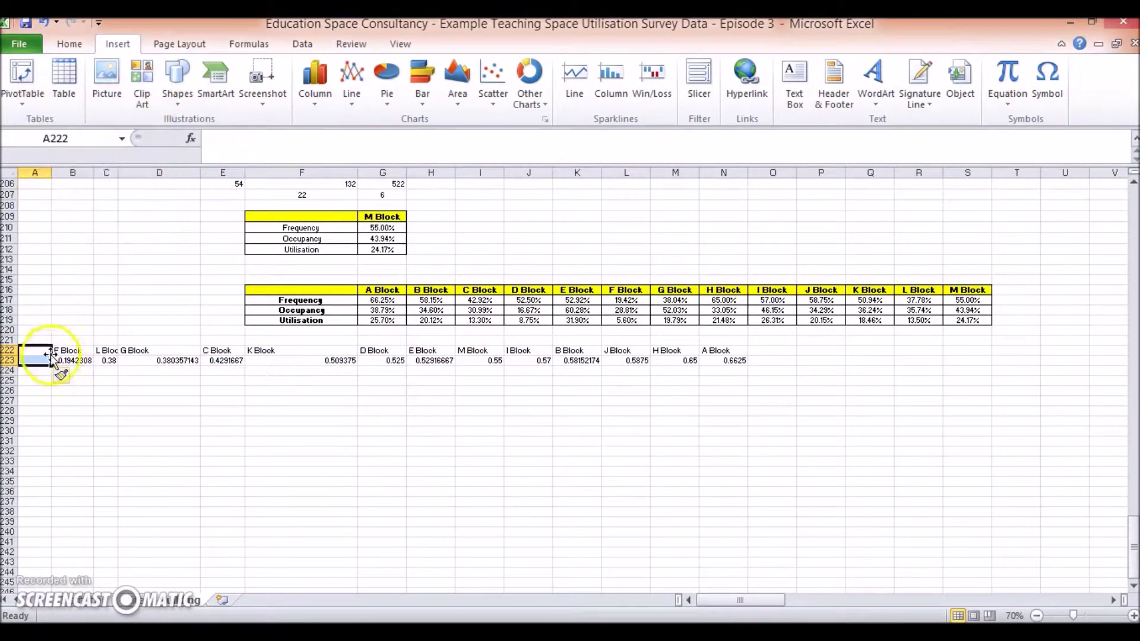
{"action": "type", "text": "Frequency"}
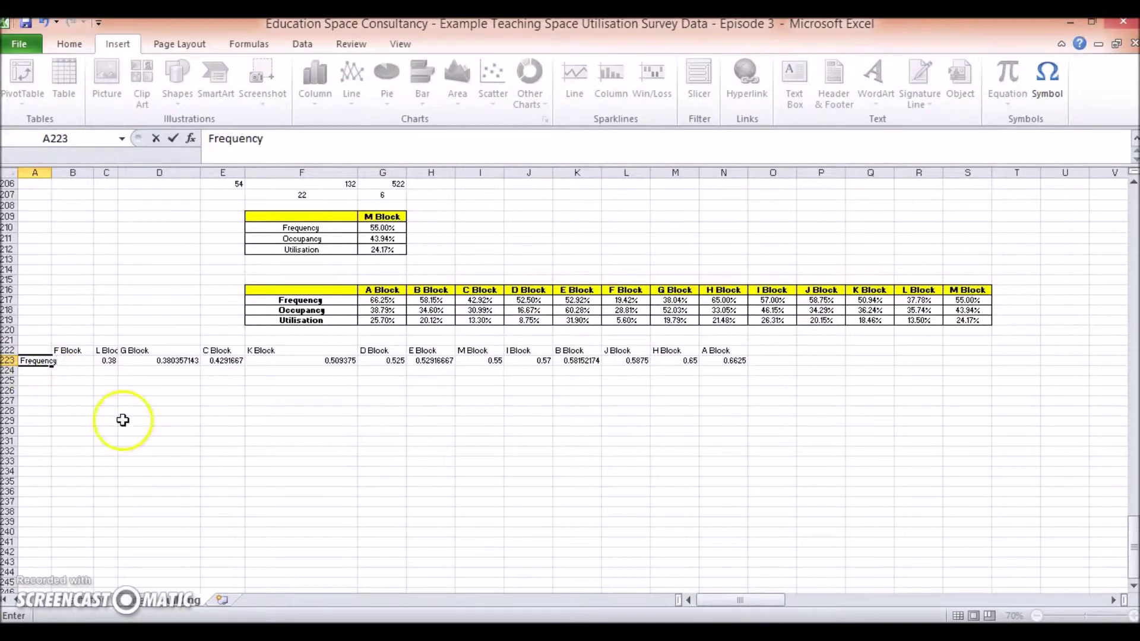
{"action": "left_click", "coordinate": [123, 420]}
Insert a 2-D clustered column chart of the sorted frequency data in A222:N223.
{"action": "left_click_drag", "start_coordinate": [35, 351], "coordinate": [729, 363]}
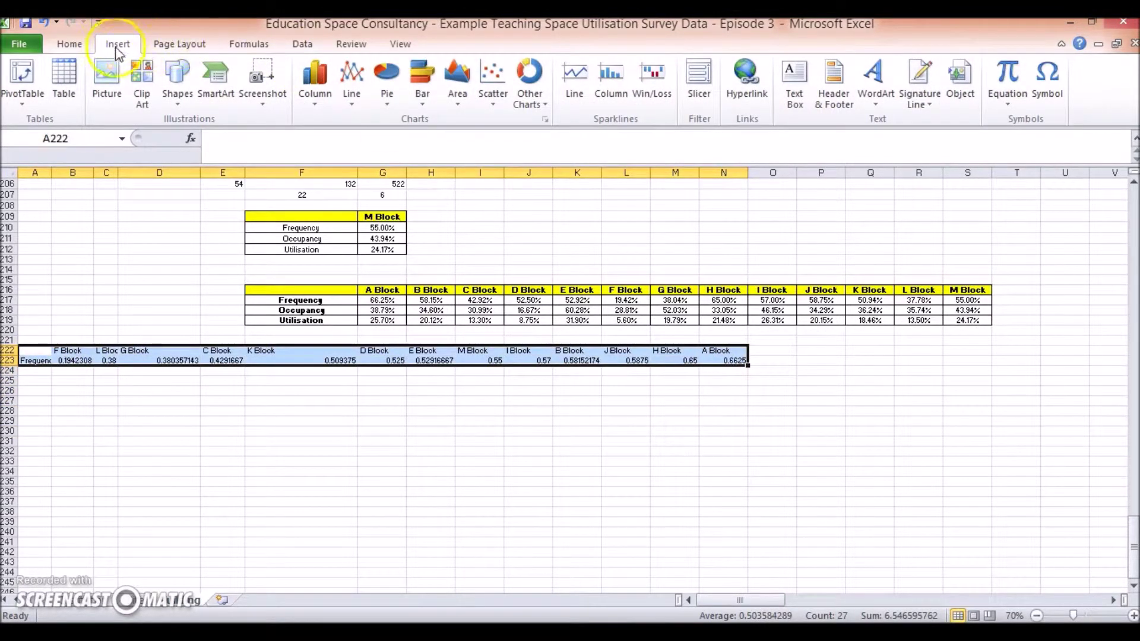
{"action": "left_click", "coordinate": [315, 81]}
{"action": "left_click", "coordinate": [322, 151]}
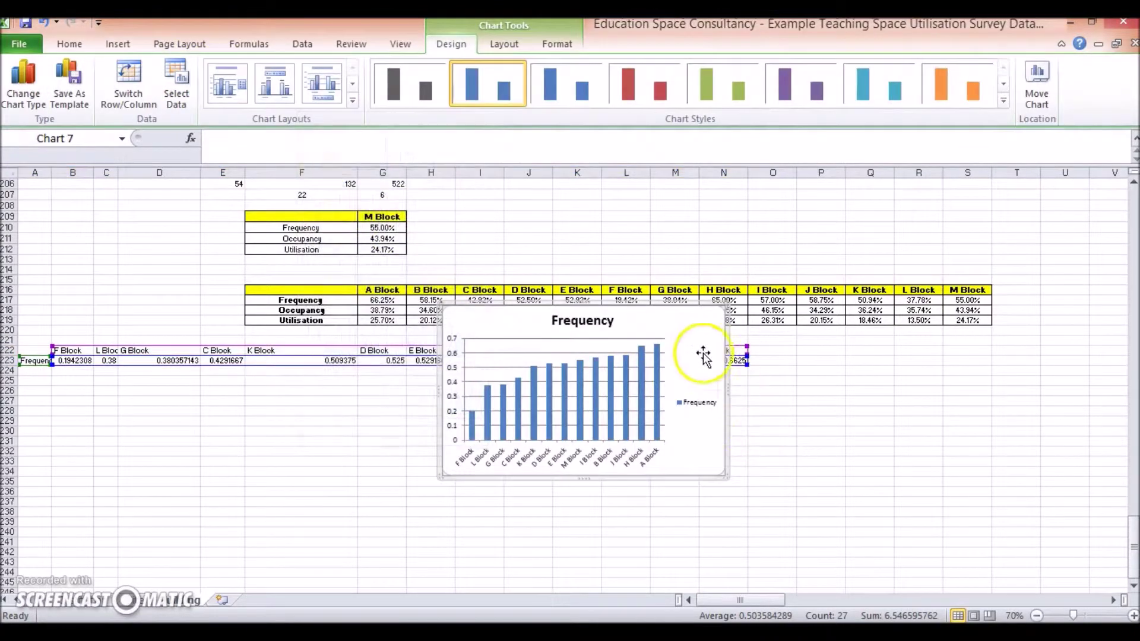
{"action": "left_click", "coordinate": [580, 386]}
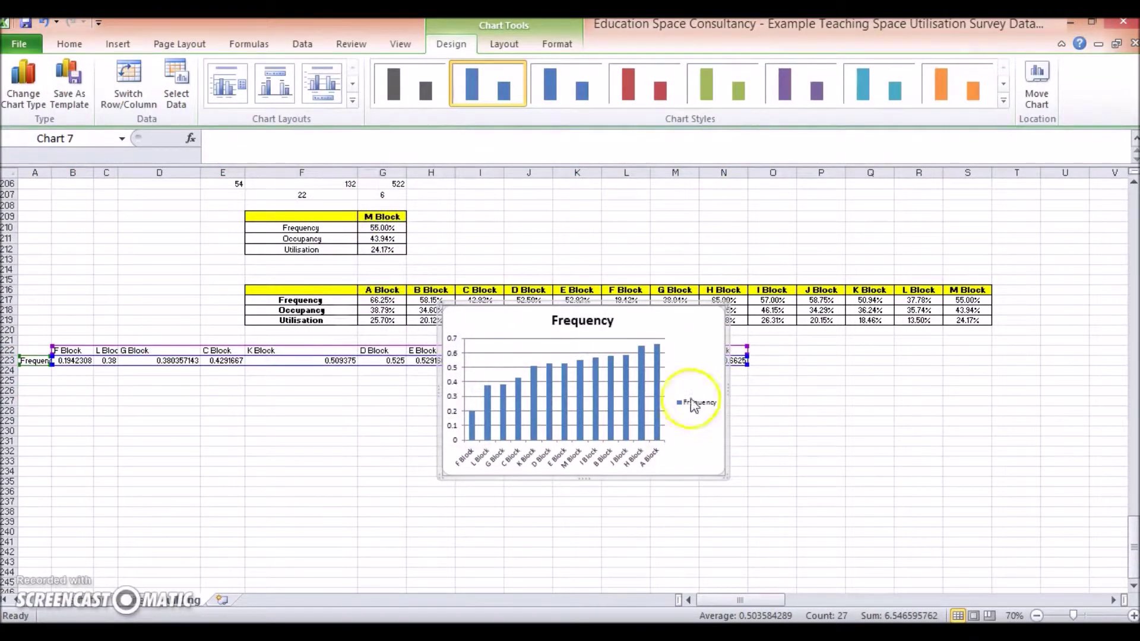
Move the frequency chart below the sorted table and format B223:N223 as percentages with two decimal places.
{"action": "left_click_drag", "start_coordinate": [709, 317], "coordinate": [606, 422]}
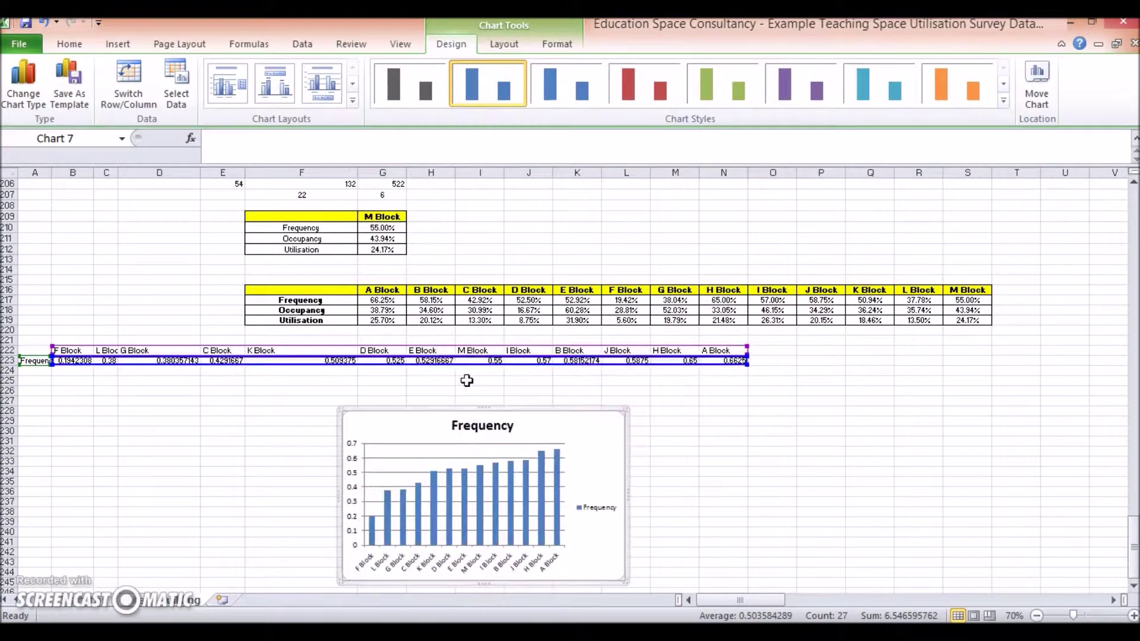
{"action": "left_click", "coordinate": [76, 360]}
{"action": "left_click_drag", "start_coordinate": [76, 360], "coordinate": [734, 358]}
{"action": "right_click", "coordinate": [734, 360]}
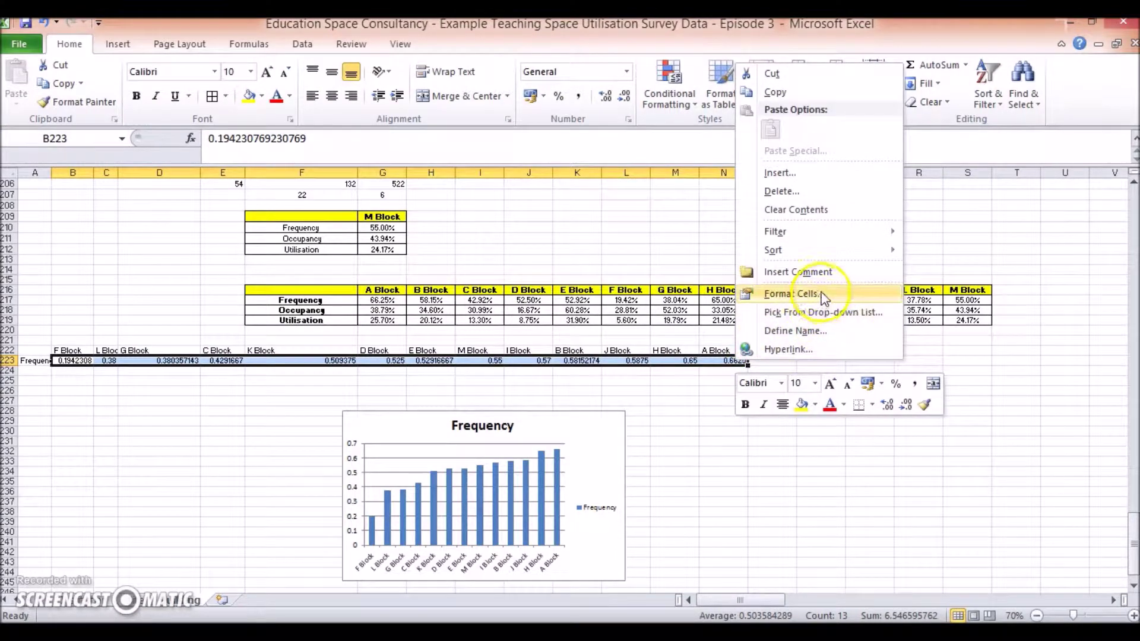
{"action": "left_click", "coordinate": [798, 293]}
{"action": "left_click", "coordinate": [664, 226]}
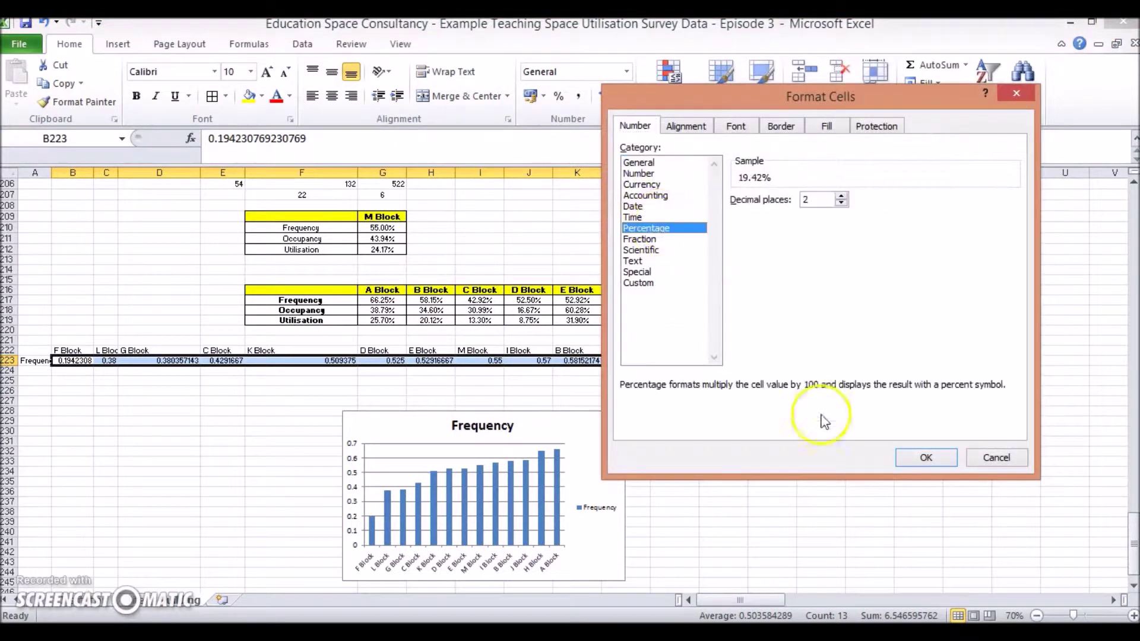
{"action": "left_click", "coordinate": [923, 457]}
Reposition the Frequency chart slightly and fix its vertical axis maximum at 1.
{"action": "left_click", "coordinate": [779, 471]}
{"action": "left_click_drag", "start_coordinate": [628, 435], "coordinate": [675, 418]}
{"action": "right_click", "coordinate": [404, 445]}
{"action": "left_click", "coordinate": [461, 433]}
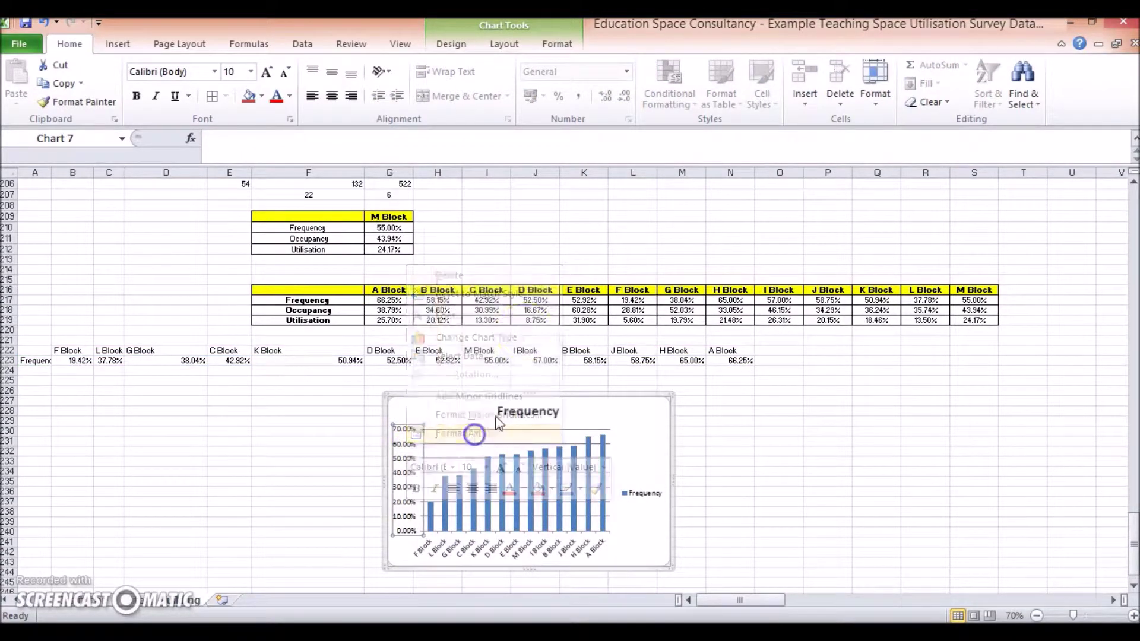
{"action": "left_click", "coordinate": [261, 167]}
{"action": "left_click", "coordinate": [349, 170]}
{"action": "type", "text": "1"}
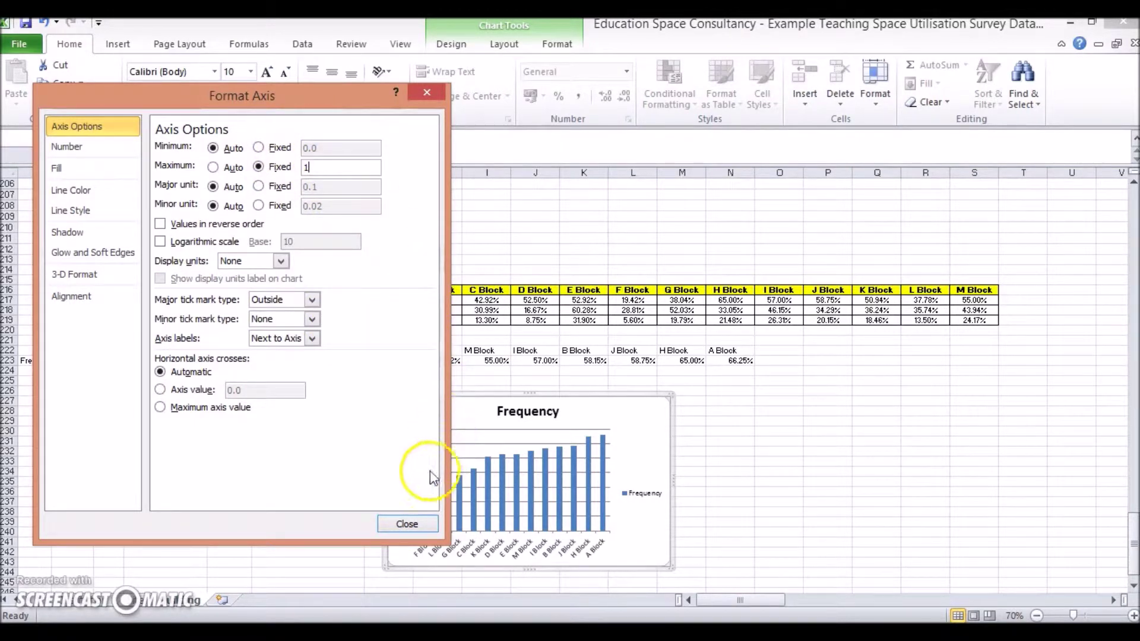
{"action": "left_click", "coordinate": [408, 524]}
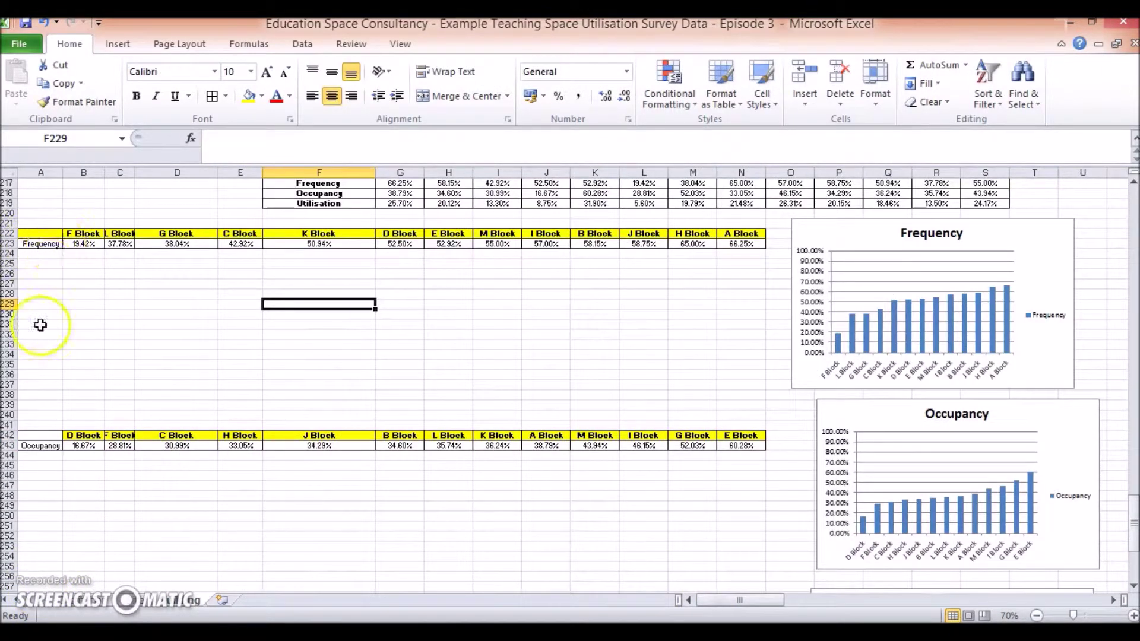
{"action": "scroll", "coordinate": [173, 435], "scroll_direction": "down", "scroll_amount": 3}
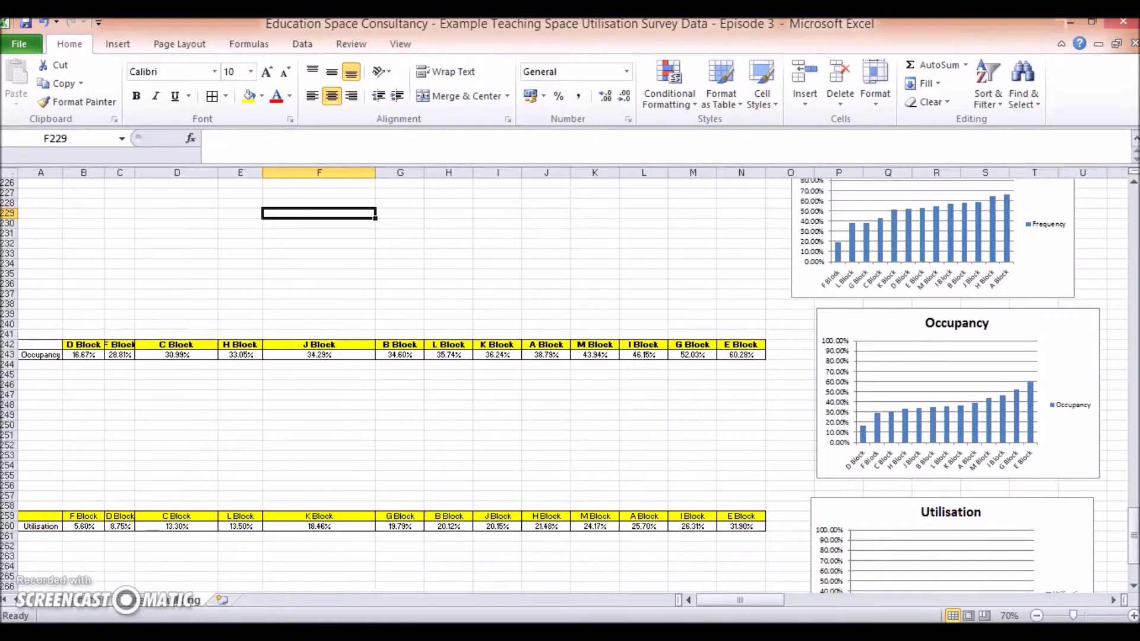
{"action": "scroll", "coordinate": [791, 561], "scroll_direction": "up", "scroll_amount": 4}
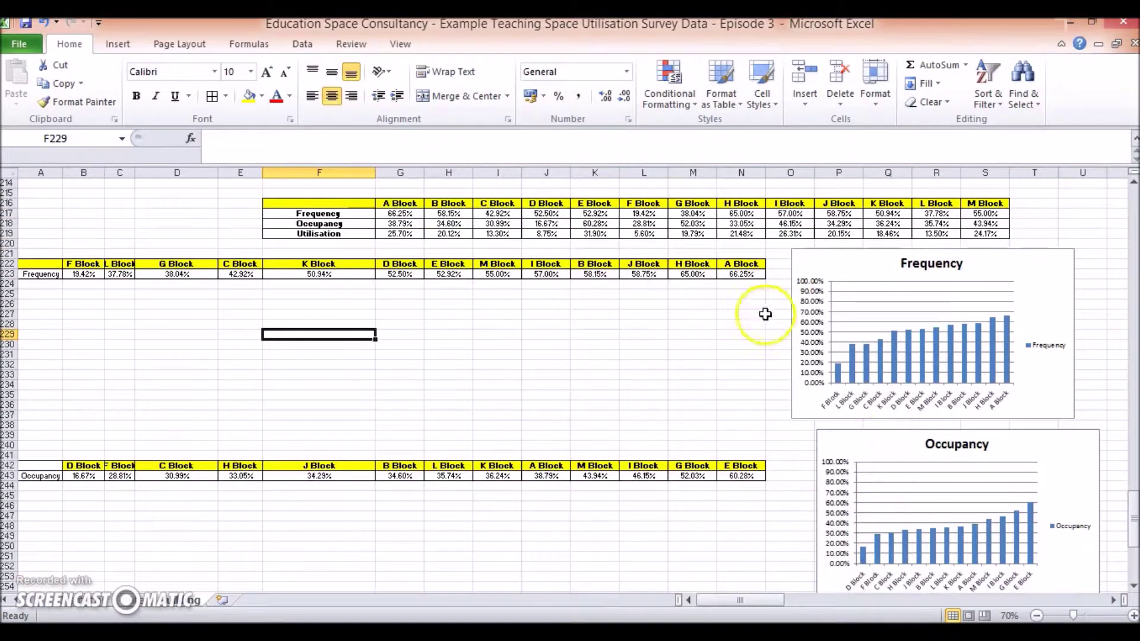
{"action": "mouse_move", "coordinate": [745, 273]}
{"action": "left_mouse_down"}
{"action": "mouse_move", "coordinate": [36, 255]}
{"action": "mouse_move", "coordinate": [809, 273]}
{"action": "mouse_move", "coordinate": [742, 274]}
{"action": "left_mouse_up"}
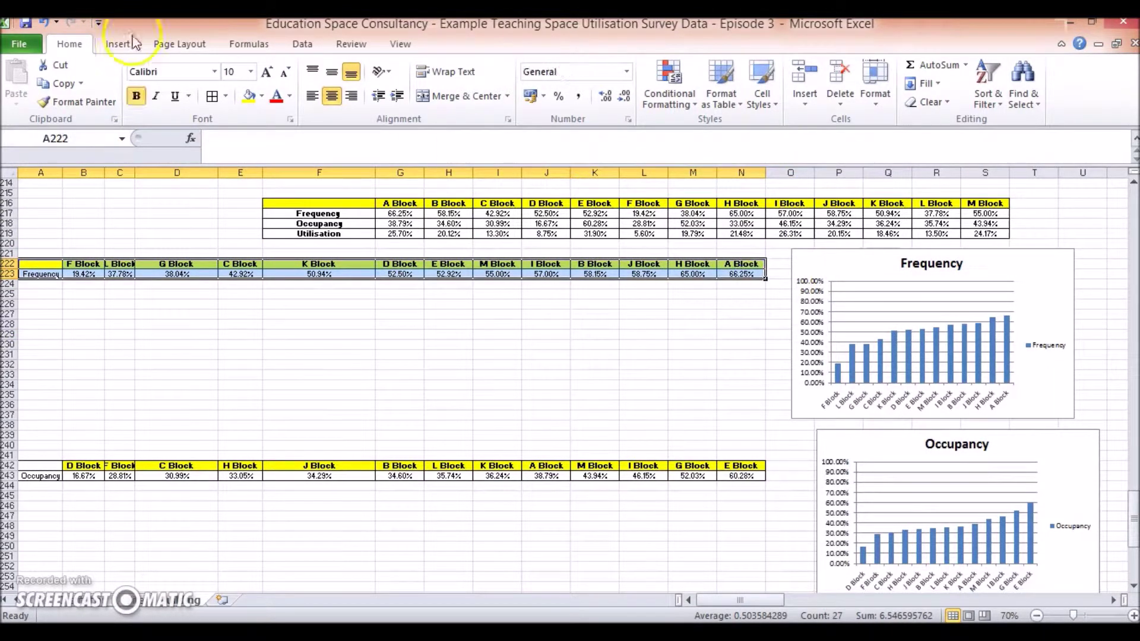
{"action": "left_click", "coordinate": [113, 45]}
{"action": "left_click", "coordinate": [325, 83]}
{"action": "left_click", "coordinate": [178, 435]}
{"action": "left_click", "coordinate": [1026, 284]}
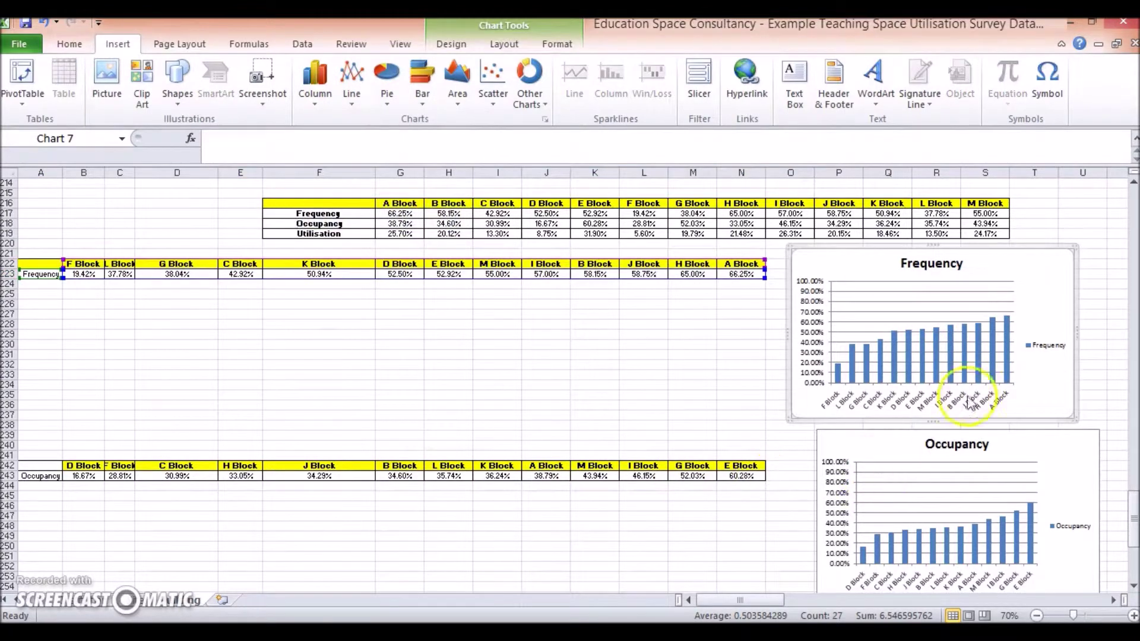
Move the Occupancy chart so it sits directly beneath the Frequency chart with their edges aligned.
{"action": "scroll", "coordinate": [1130, 522], "scroll_direction": "down", "scroll_amount": 9}
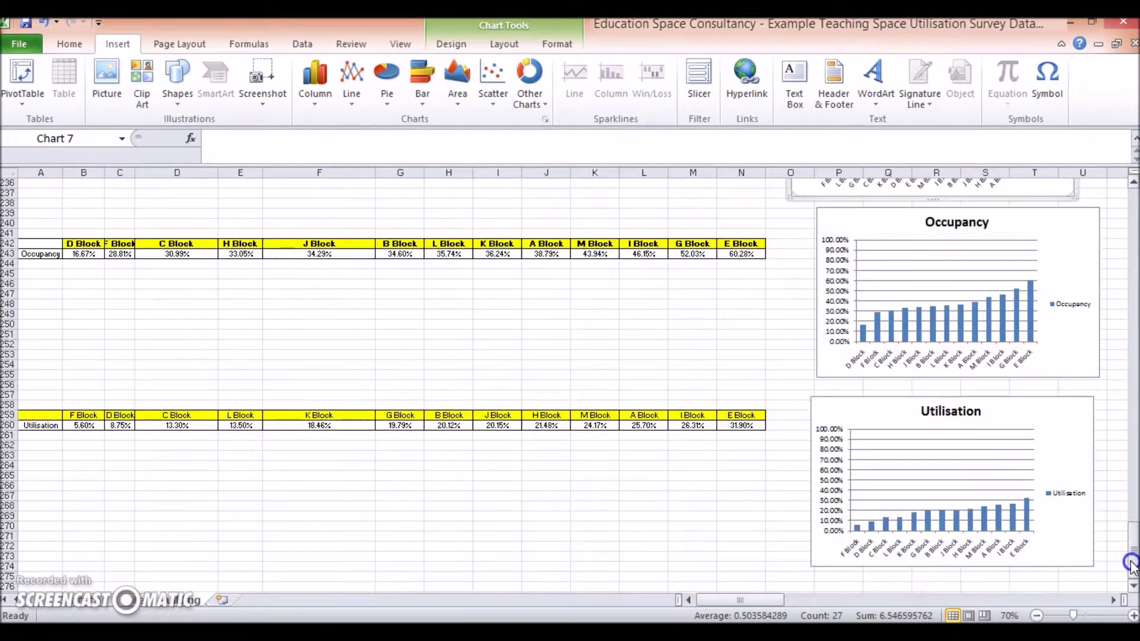
{"action": "scroll", "coordinate": [1064, 407], "scroll_direction": "up", "scroll_amount": 2, "text": "ctrl"}
{"action": "left_click_drag", "start_coordinate": [733, 592], "coordinate": [755, 600]}
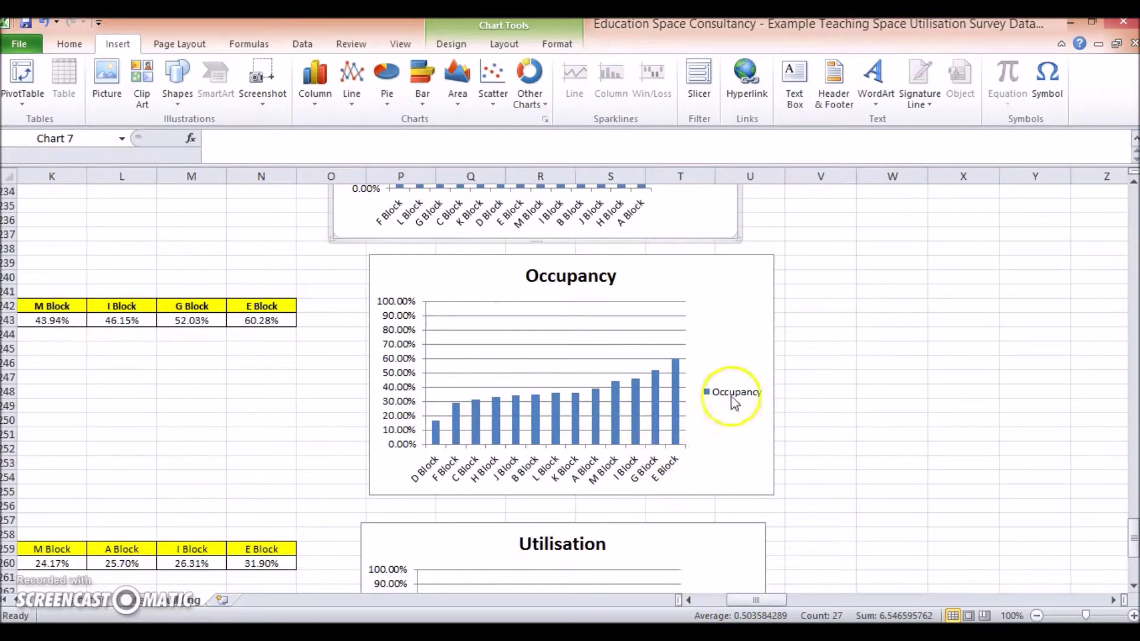
{"action": "left_click_drag", "start_coordinate": [739, 320], "coordinate": [696, 327]}
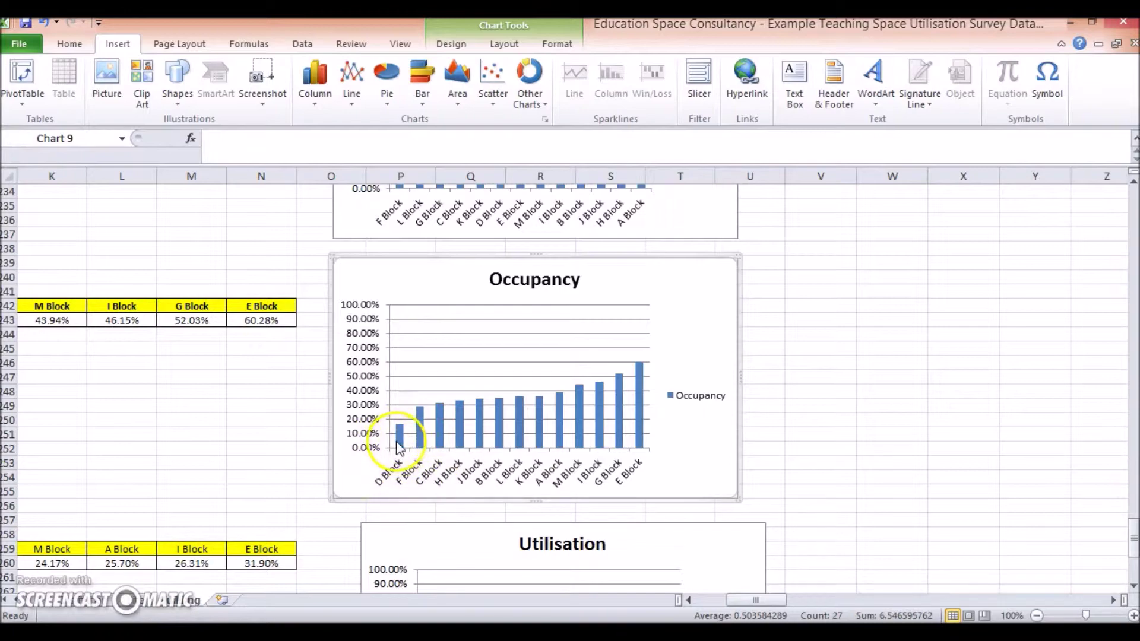
Examine the Utilisation chart against the sorted block values in B259:N260, from the lowest block to the highest.
{"action": "scroll", "coordinate": [837, 491], "scroll_direction": "down", "scroll_amount": 3}
{"action": "scroll", "coordinate": [796, 498], "scroll_direction": "up", "scroll_amount": 3}
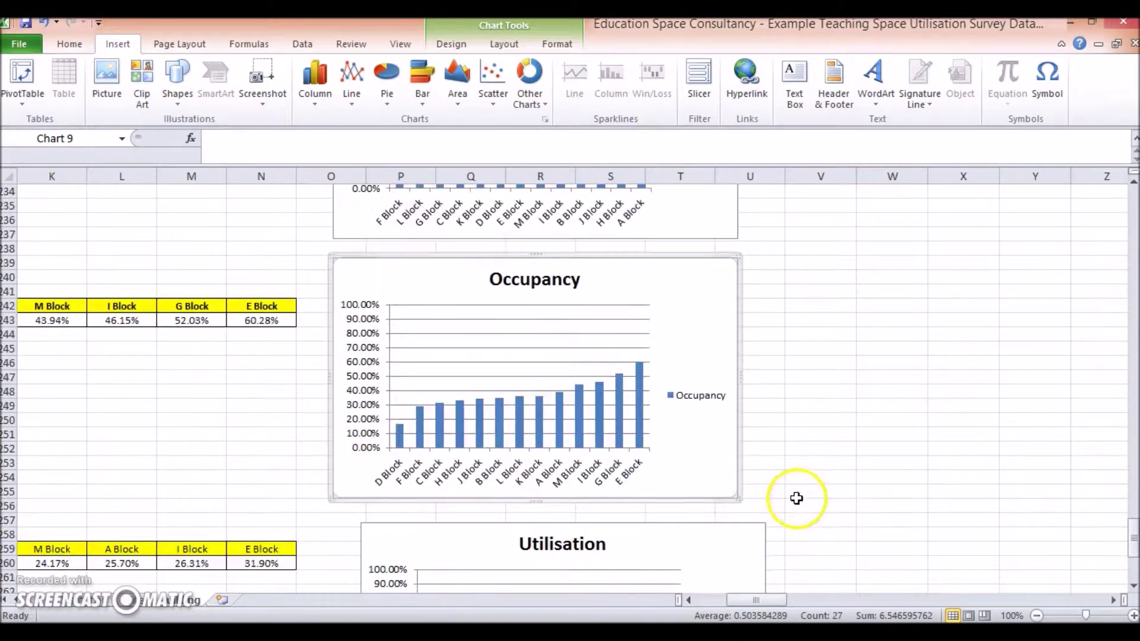
{"action": "scroll", "coordinate": [796, 498], "scroll_direction": "down", "scroll_amount": 5}
{"action": "left_click", "coordinate": [724, 492]}
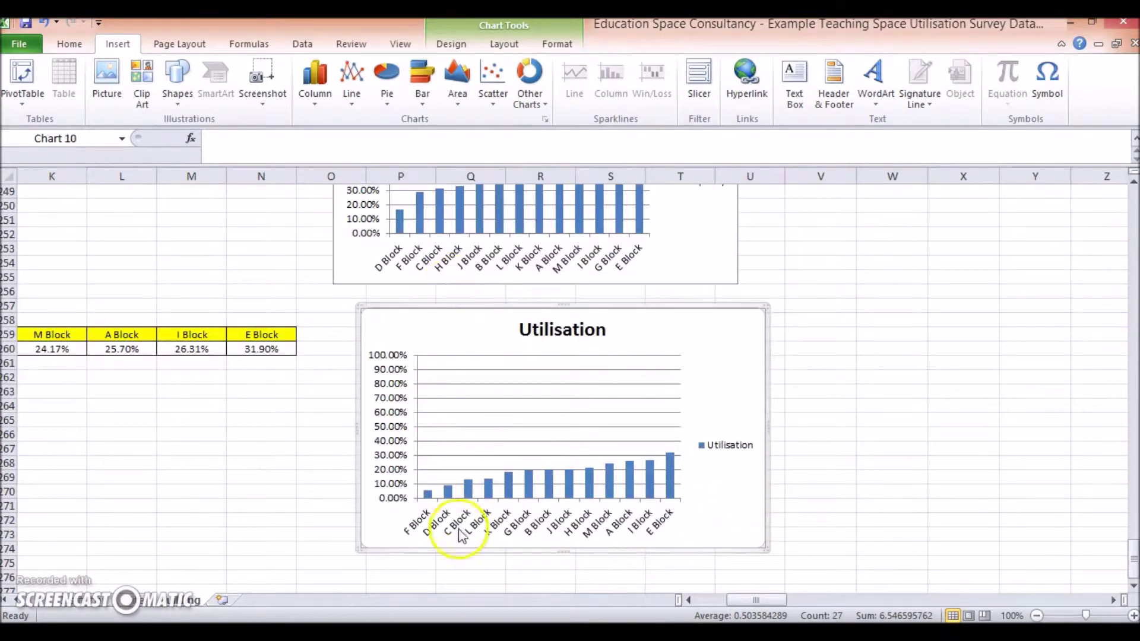
{"action": "left_click", "coordinate": [428, 495]}
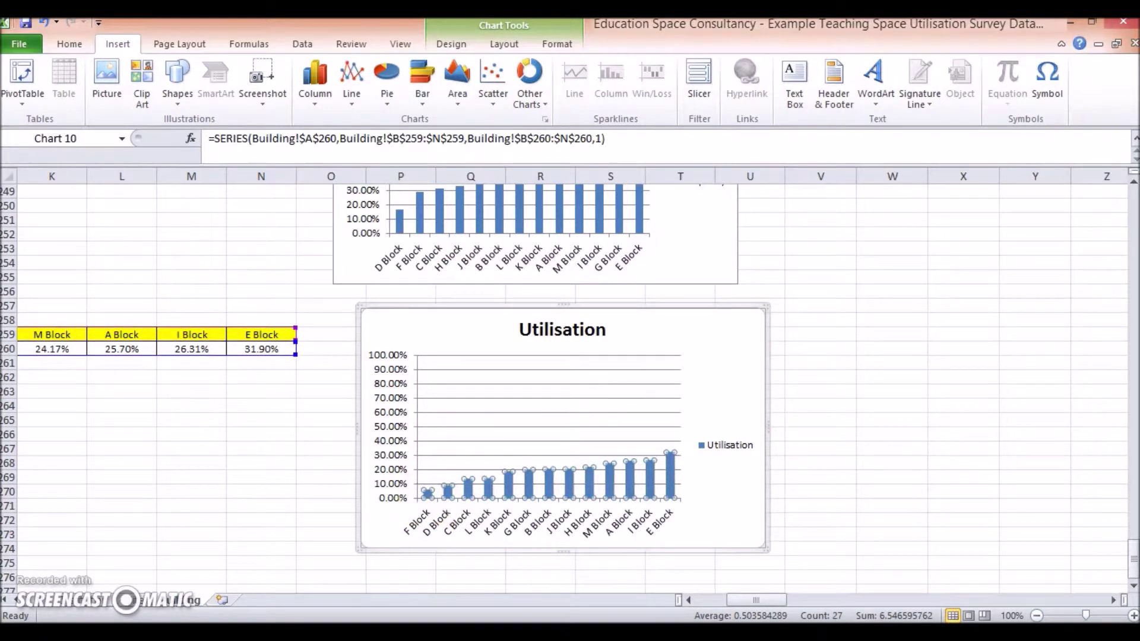
{"action": "left_click_drag", "start_coordinate": [756, 599], "coordinate": [723, 599]}
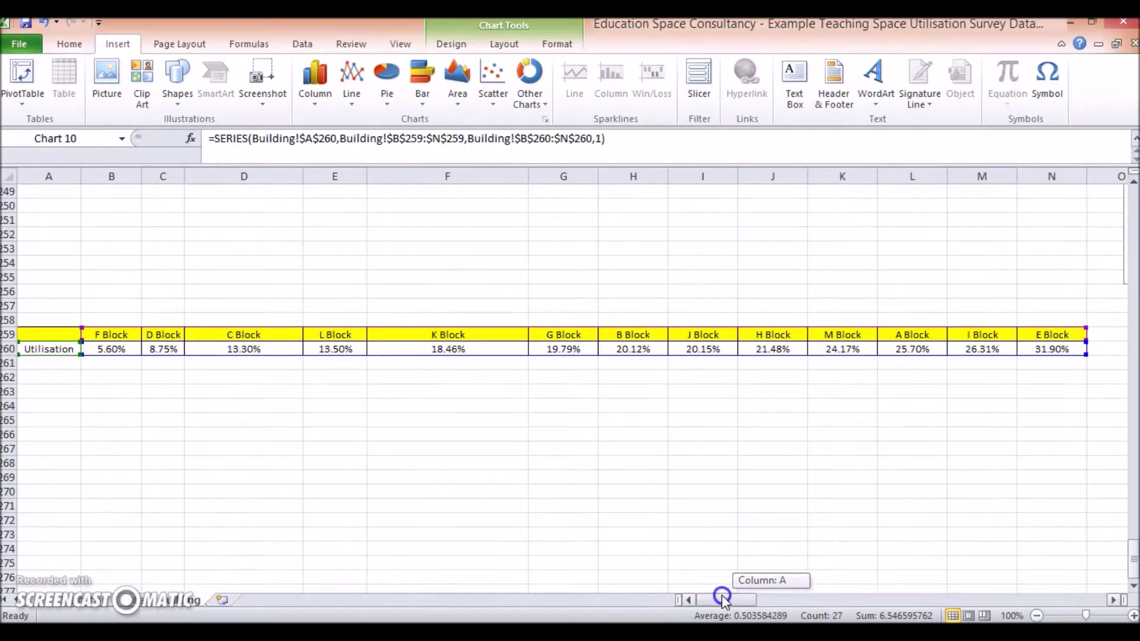
{"action": "left_click_drag", "start_coordinate": [721, 593], "coordinate": [755, 600]}
{"action": "left_click", "coordinate": [571, 389]}
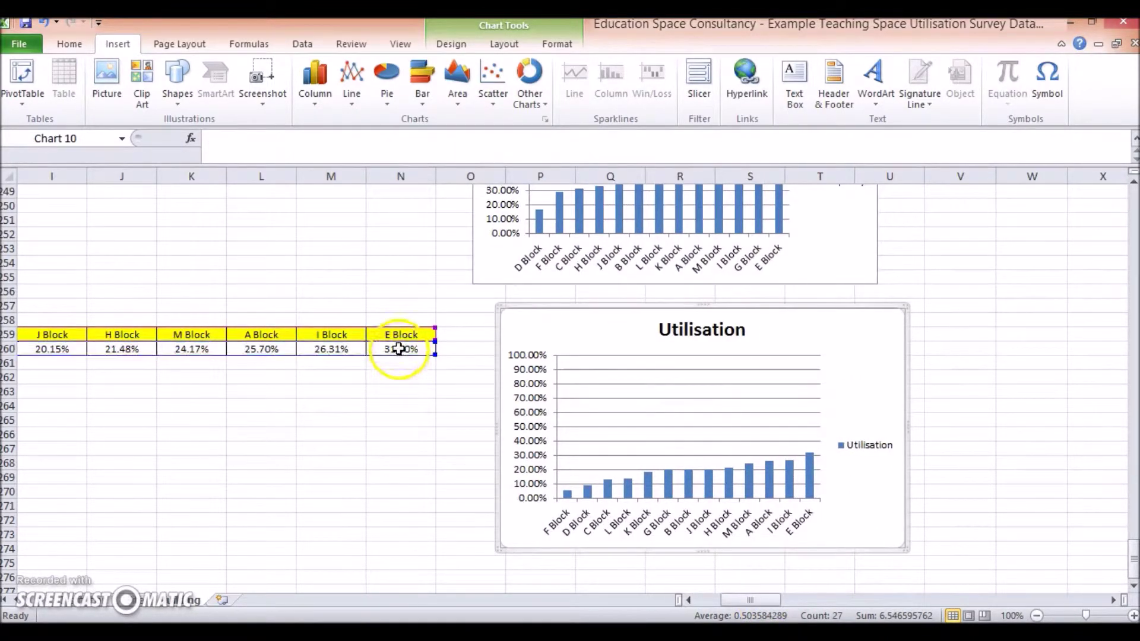
Compare the Frequency, Occupancy and Utilisation charts of all blocks together at 40% zoom.
{"action": "scroll", "coordinate": [1100, 516], "scroll_direction": "up", "scroll_amount": 3}
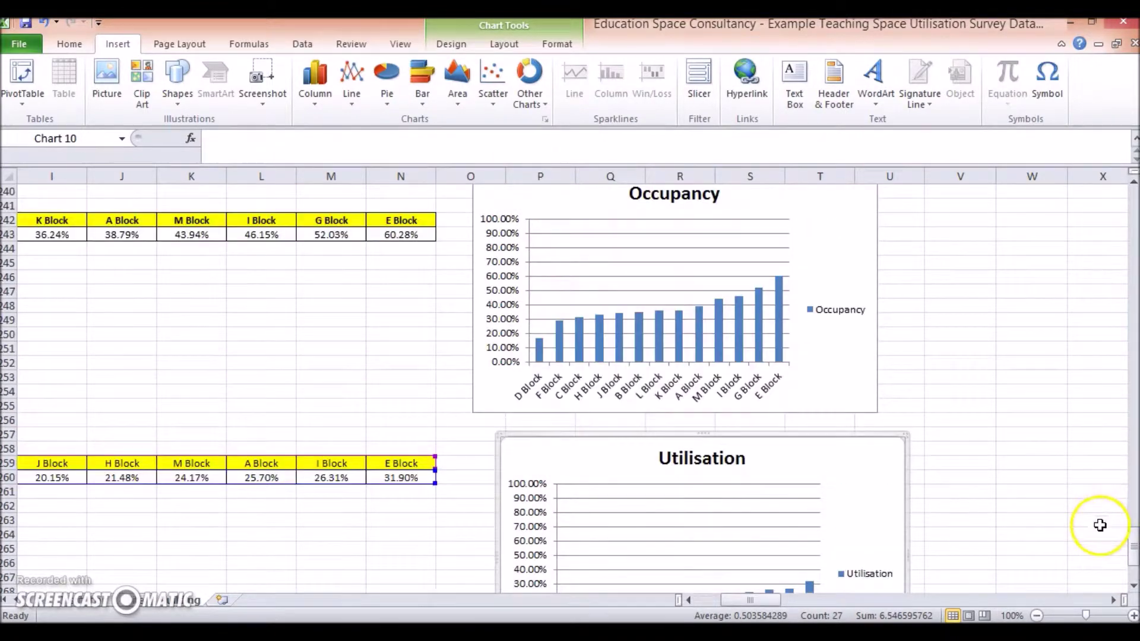
{"action": "scroll", "coordinate": [1092, 534], "scroll_direction": "up", "scroll_amount": 6}
{"action": "scroll", "coordinate": [949, 558], "scroll_direction": "down", "scroll_amount": 5}
{"action": "scroll", "coordinate": [588, 410], "scroll_direction": "down", "scroll_amount": 1, "text": "ctrl"}
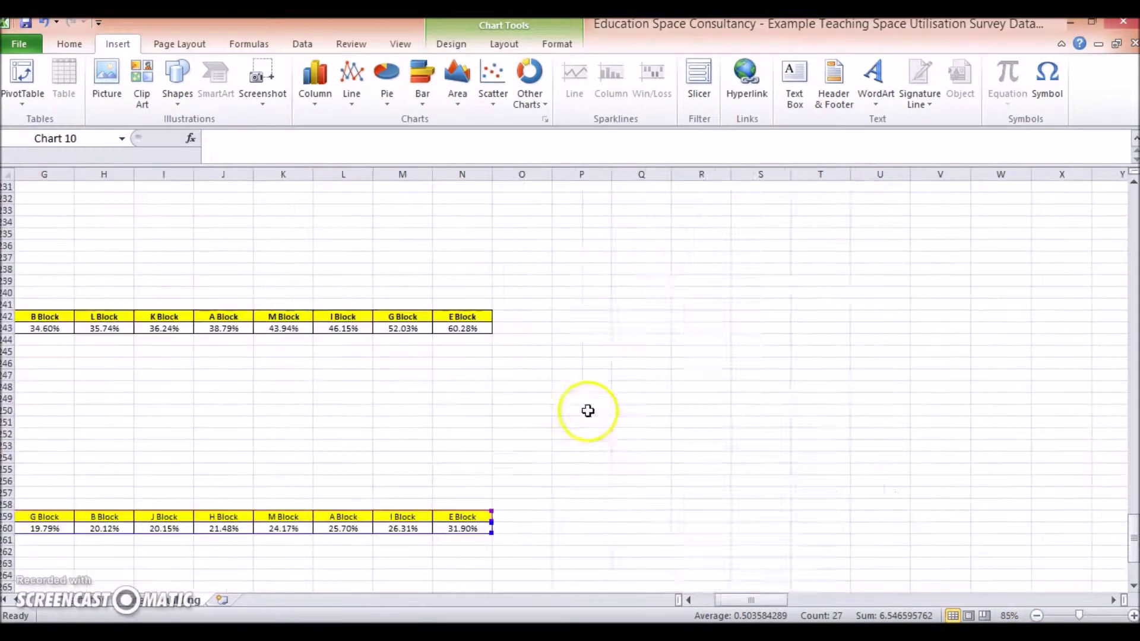
{"action": "scroll", "coordinate": [588, 411], "scroll_direction": "down", "scroll_amount": 1, "text": "ctrl"}
{"action": "scroll", "coordinate": [586, 409], "scroll_direction": "down", "scroll_amount": 1, "text": "ctrl"}
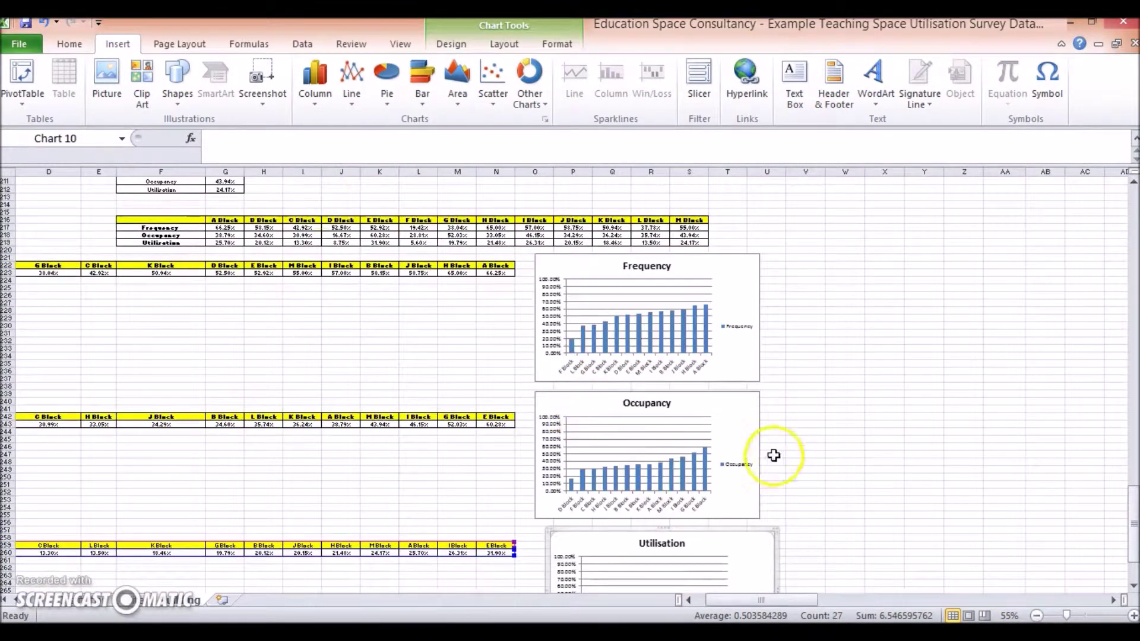
{"action": "scroll", "coordinate": [774, 455], "scroll_direction": "down", "scroll_amount": 1, "text": "ctrl"}
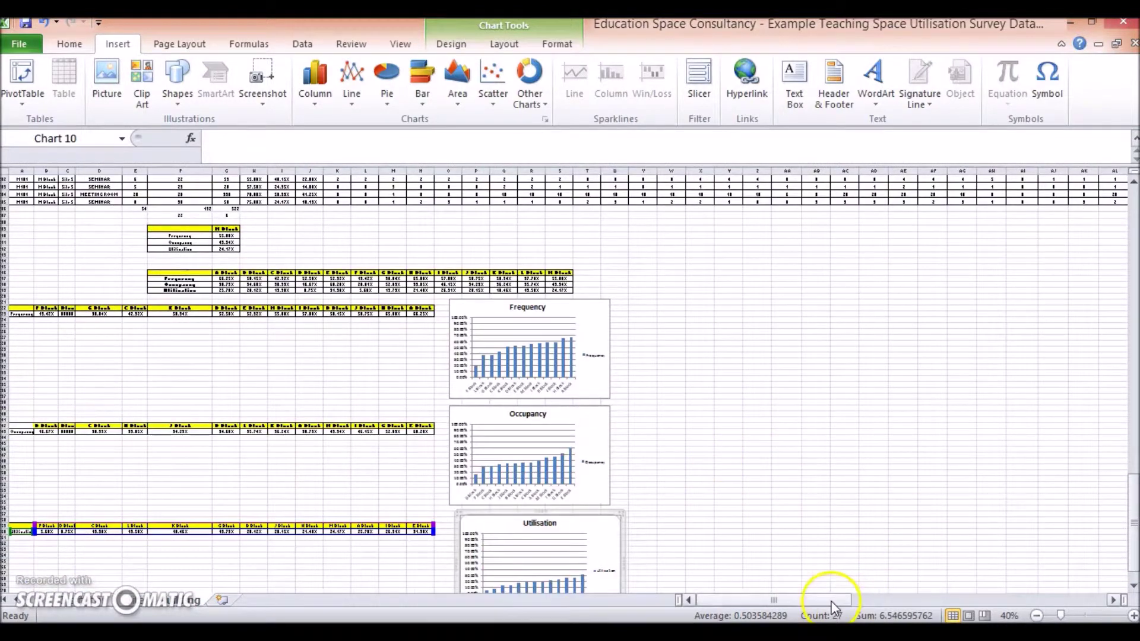
{"action": "scroll", "coordinate": [588, 430], "scroll_direction": "down", "scroll_amount": 3}
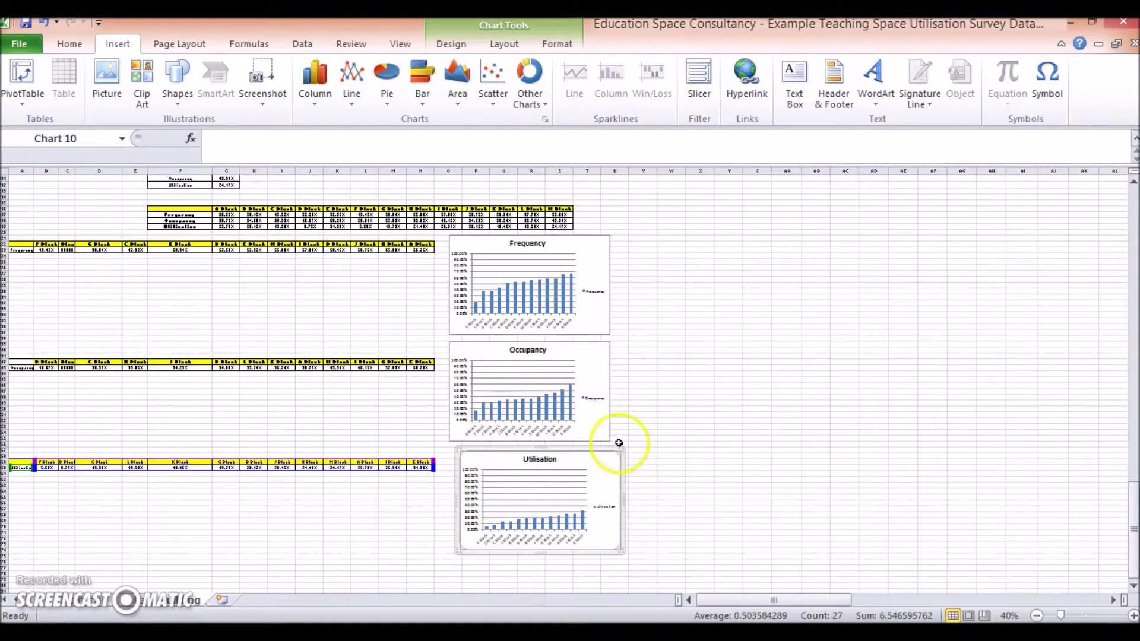
{"action": "scroll", "coordinate": [653, 457], "scroll_direction": "up", "scroll_amount": 5}
{"action": "scroll", "coordinate": [694, 451], "scroll_direction": "down", "scroll_amount": 4}
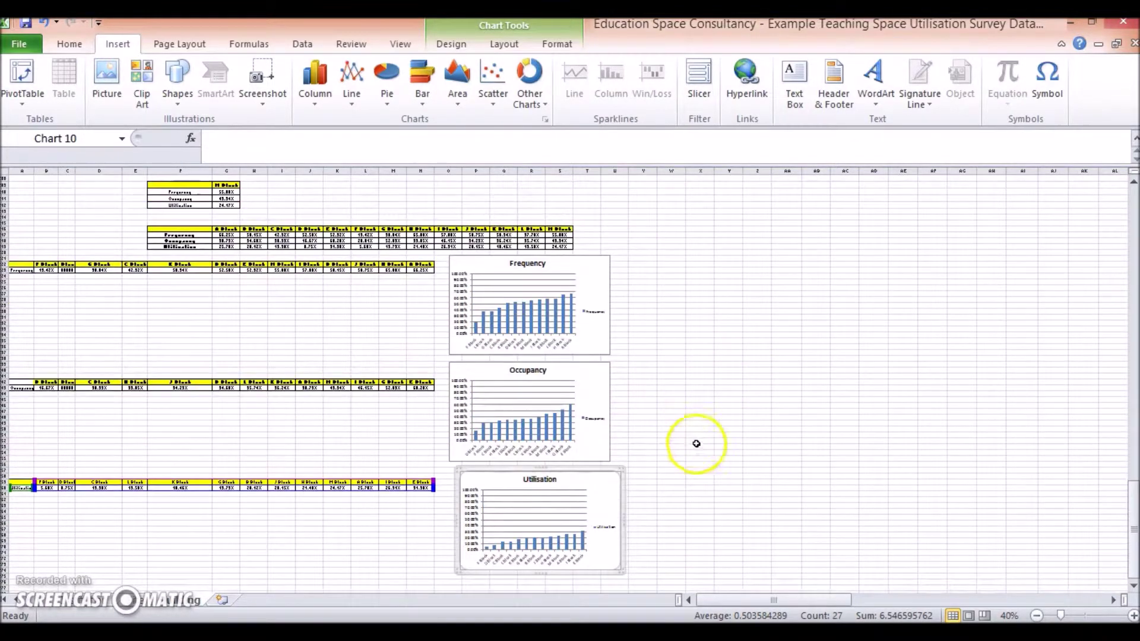
{"action": "left_click", "coordinate": [589, 273]}
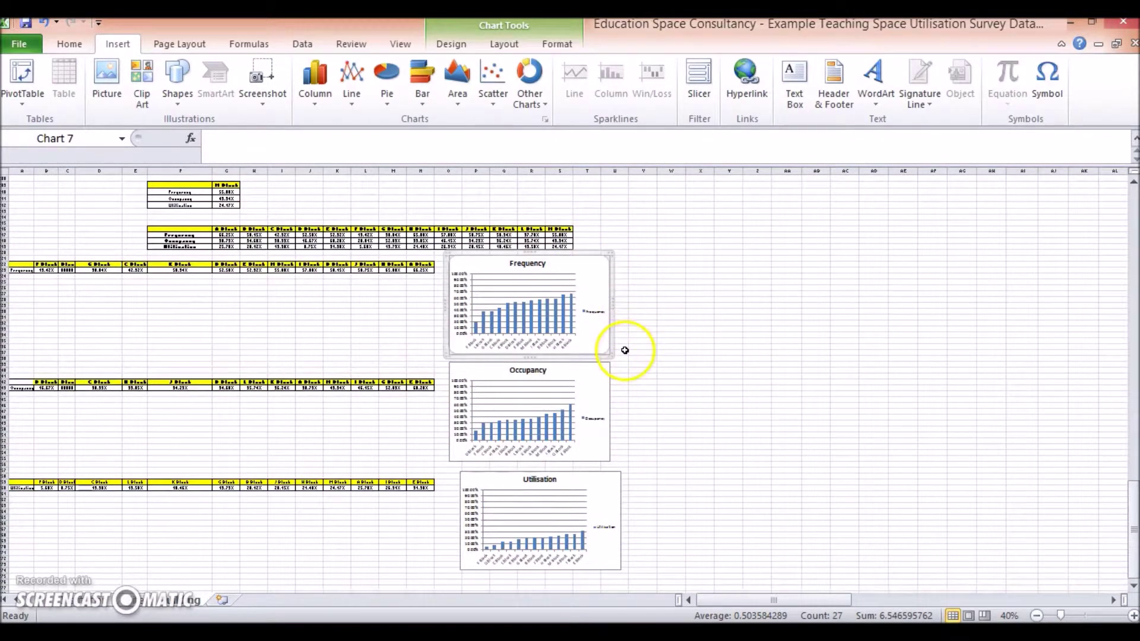
{"action": "left_click", "coordinate": [669, 329]}
{"action": "left_click", "coordinate": [651, 394]}
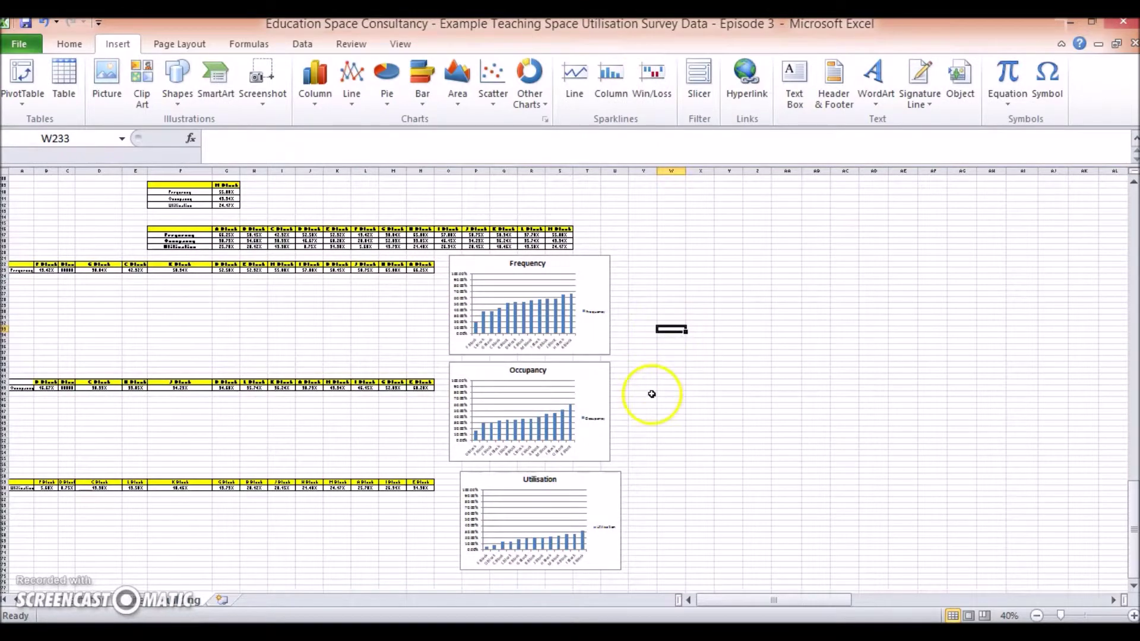